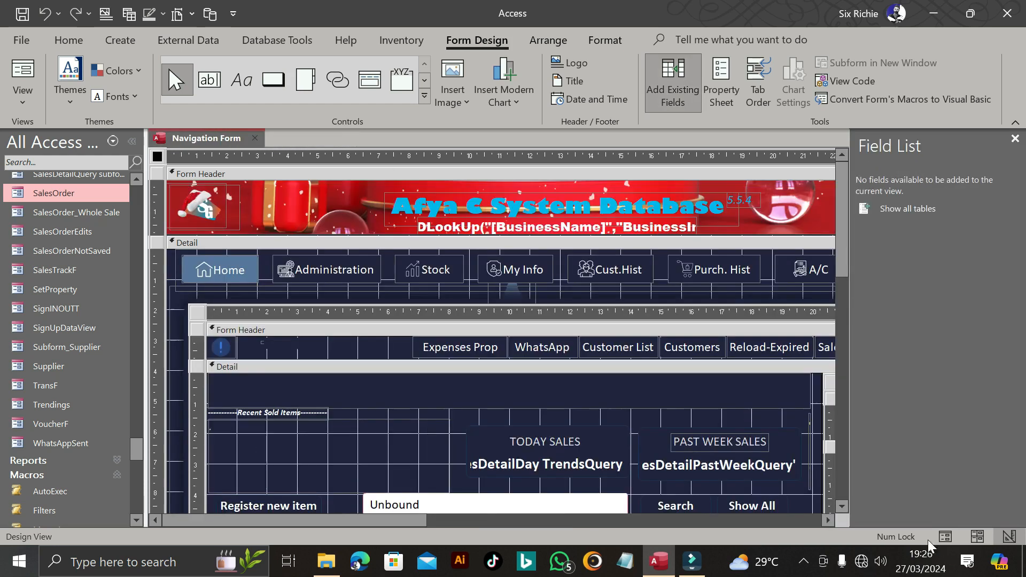
# Run the Navigation Form in Form View and open the Refill Purchase order form from the Administration section
pyautogui.click(945, 536)
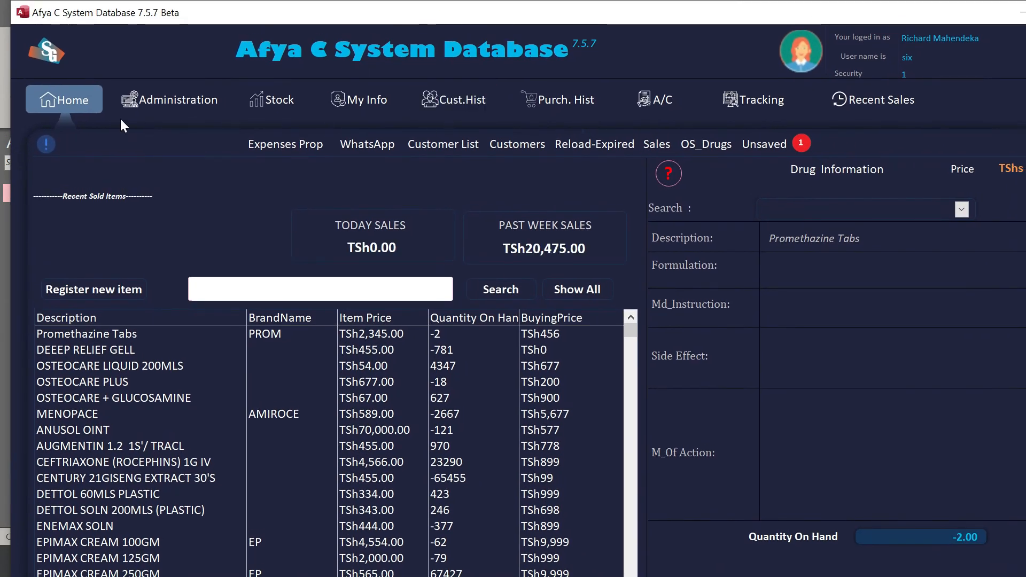
pyautogui.click(190, 106)
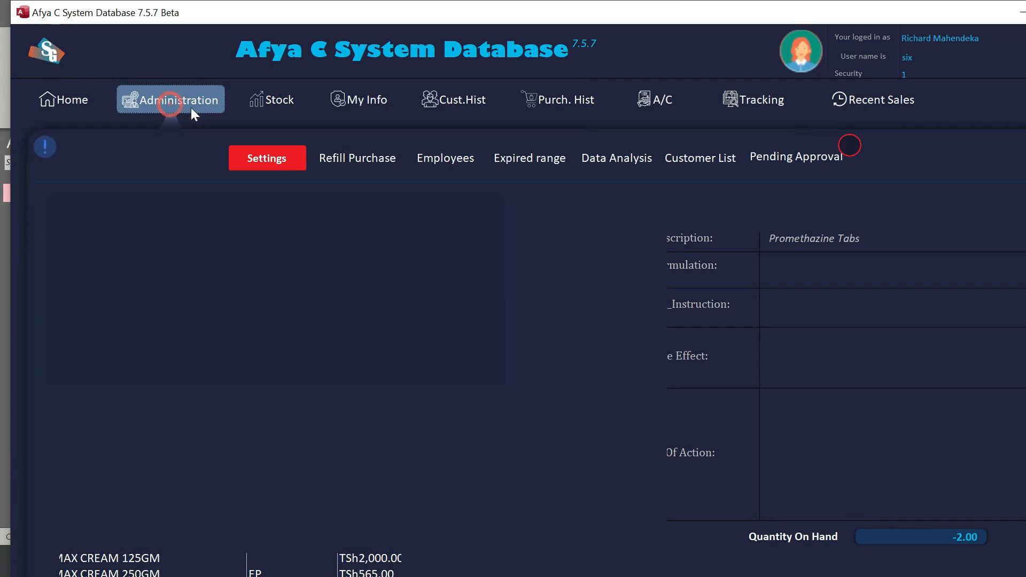
pyautogui.click(361, 161)
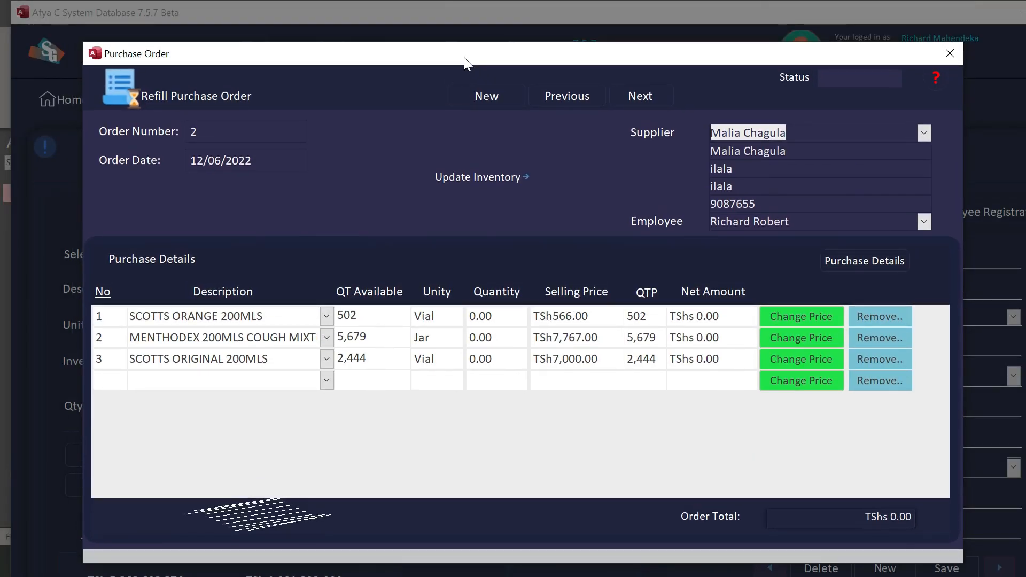
# Start a new refill purchase order and choose its supplier from the existing suppliers
pyautogui.click(922, 134)
pyautogui.click(922, 134)
pyautogui.click(480, 101)
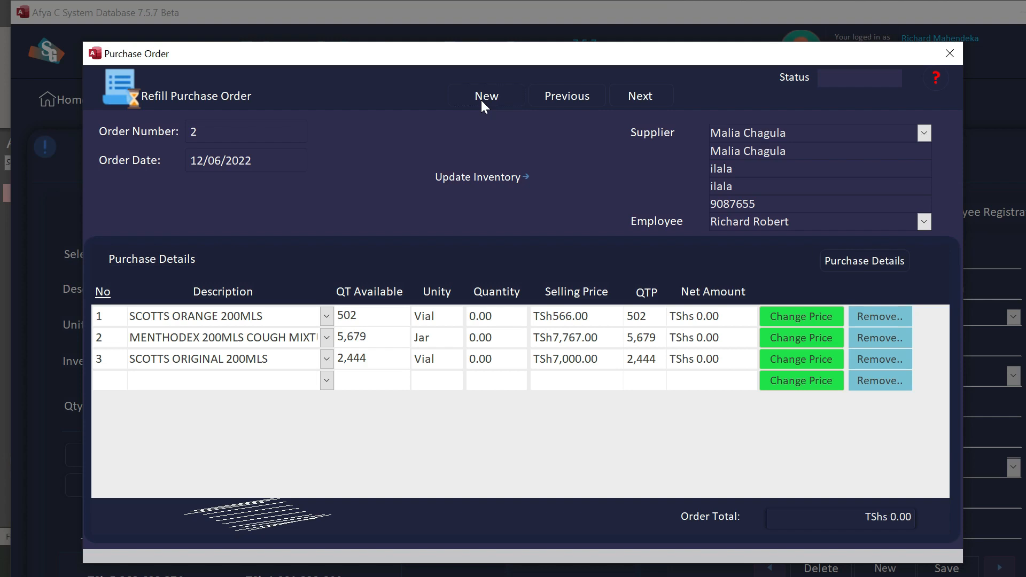
pyautogui.click(923, 134)
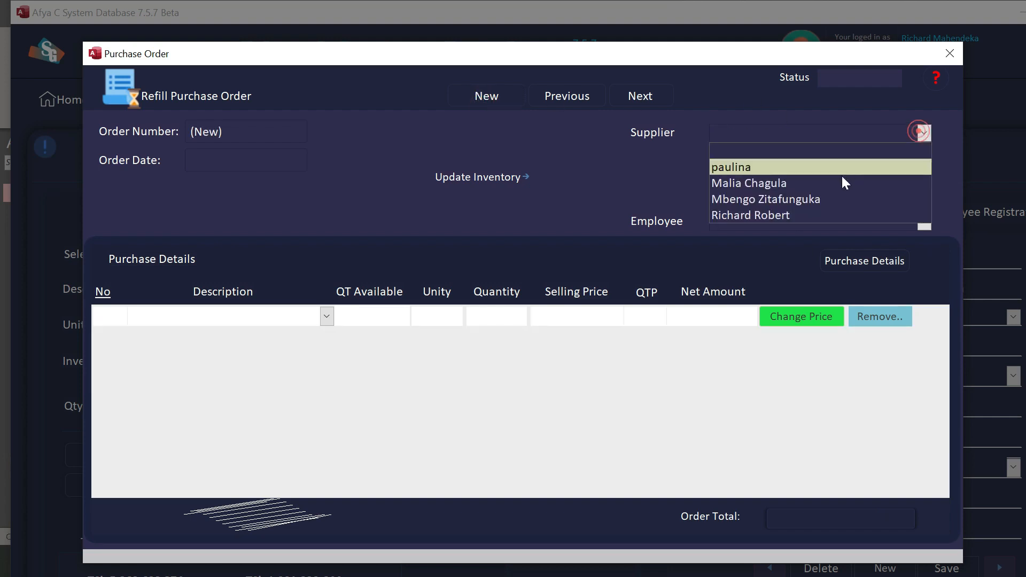
pyautogui.click(818, 197)
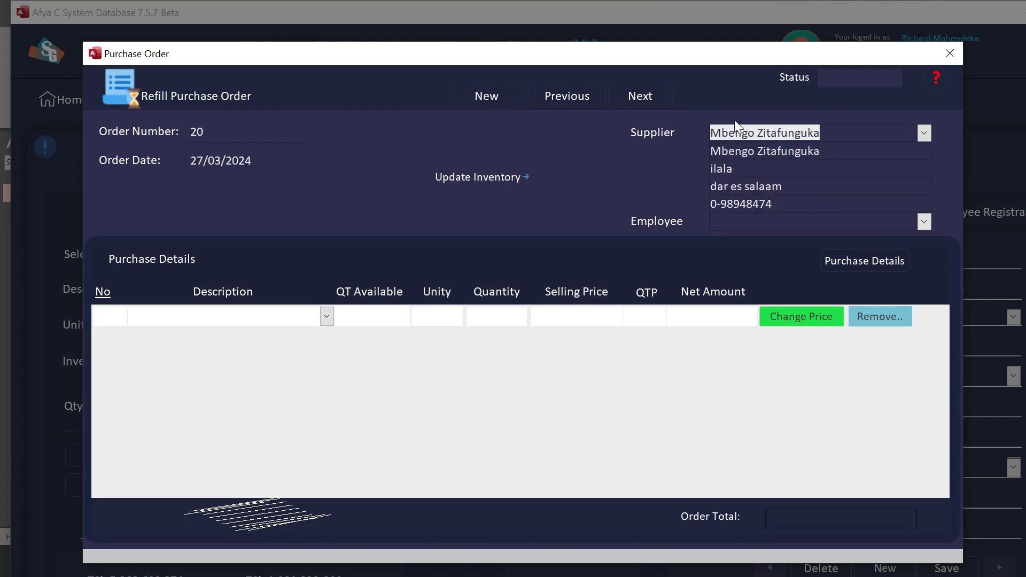
# Set the order's employee to the name of the logged-in employee, dismissing the error for any other name
pyautogui.click(924, 222)
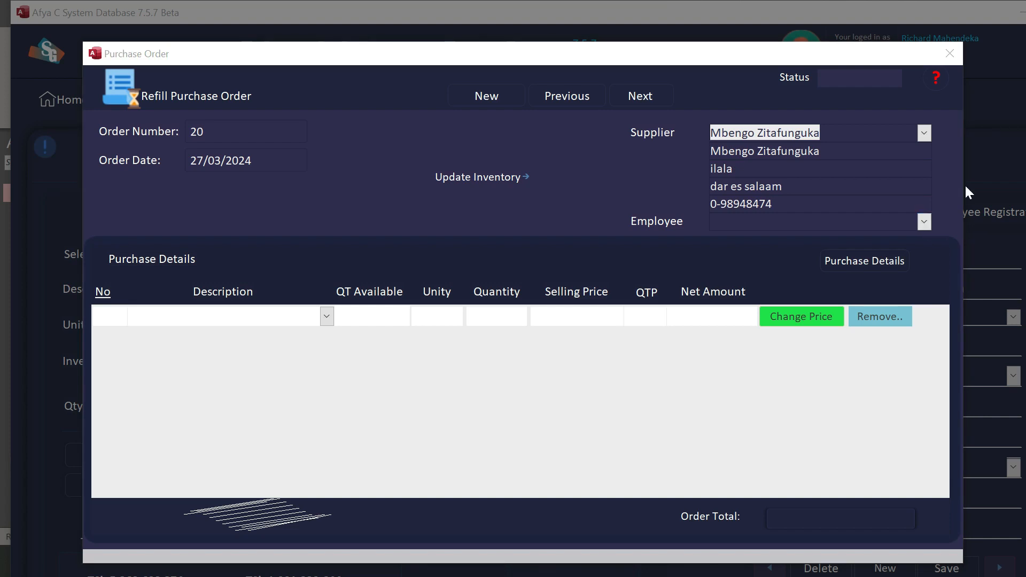
pyautogui.click(924, 221)
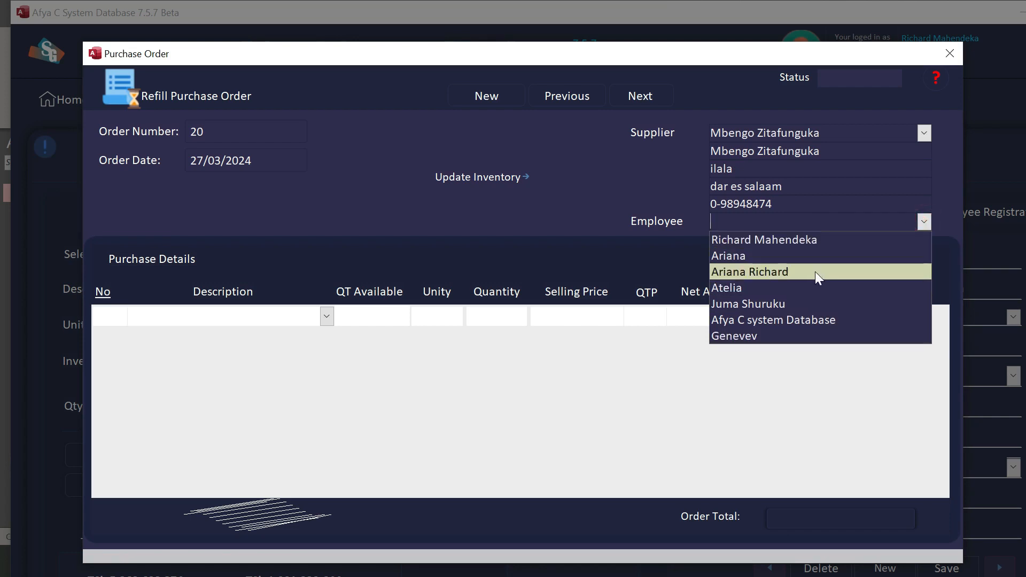
pyautogui.click(797, 273)
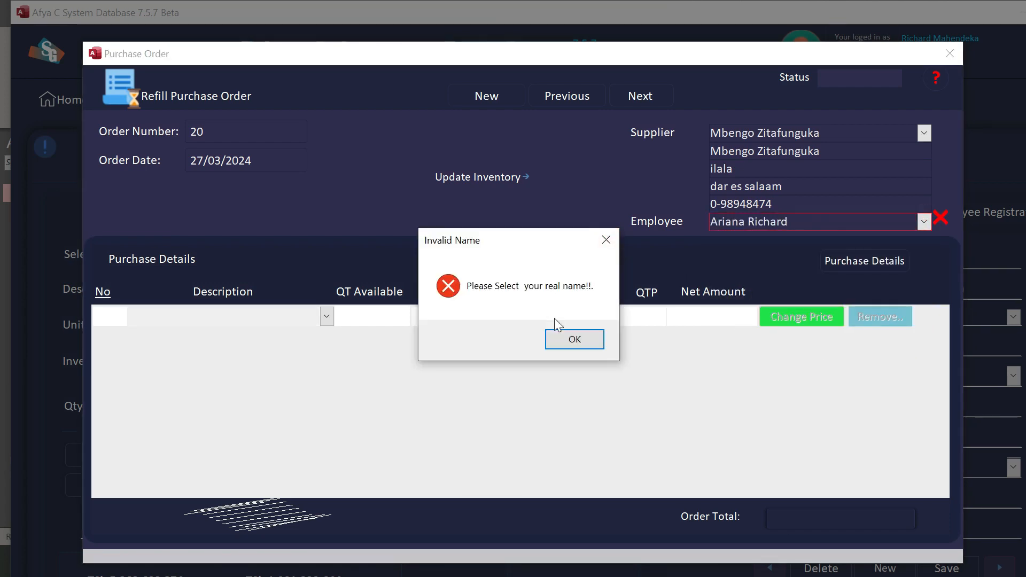
pyautogui.click(573, 340)
pyautogui.click(924, 222)
pyautogui.click(803, 241)
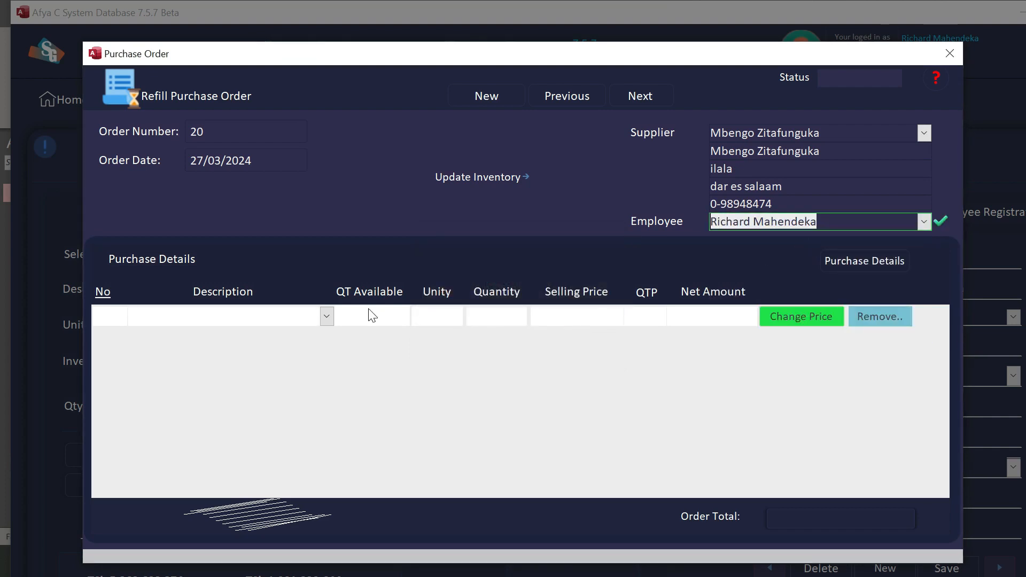
# Add Itraconazole as the first item in the purchase details with a quantity of 50
pyautogui.click(326, 316)
pyautogui.scroll(-2, 258, 140)
pyautogui.scroll(-10, 229, 377)
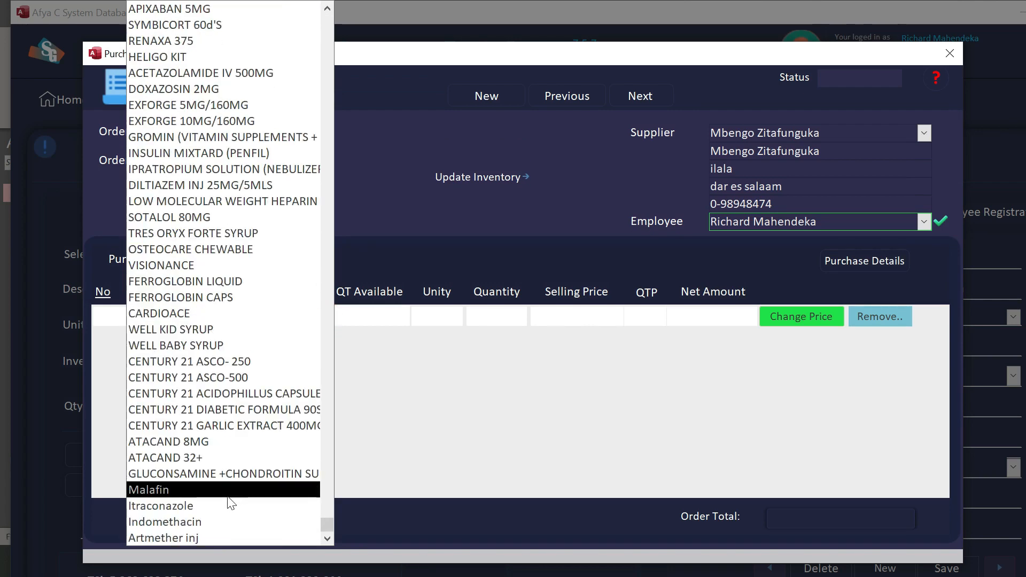
pyautogui.click(234, 505)
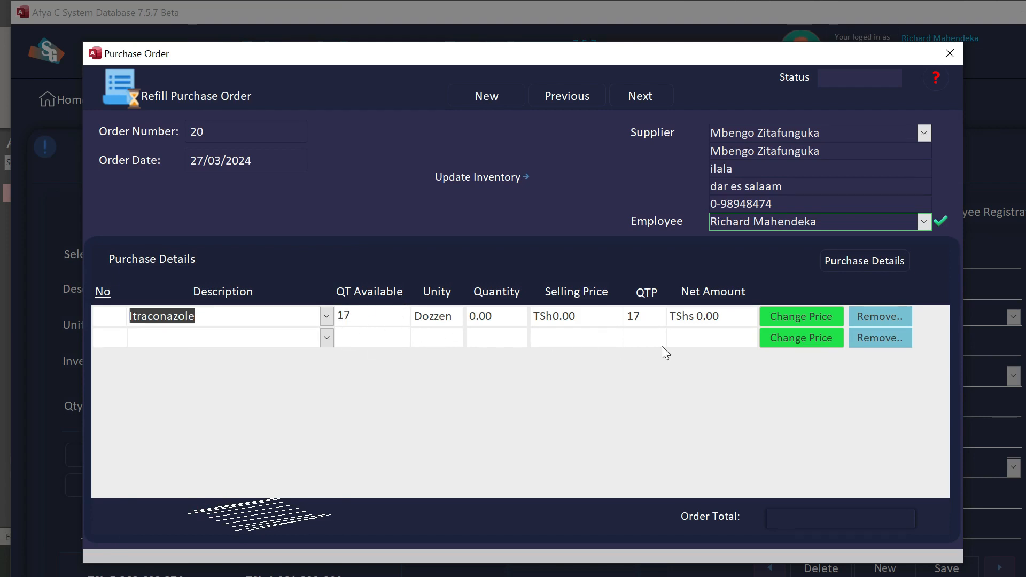
pyautogui.click(502, 315)
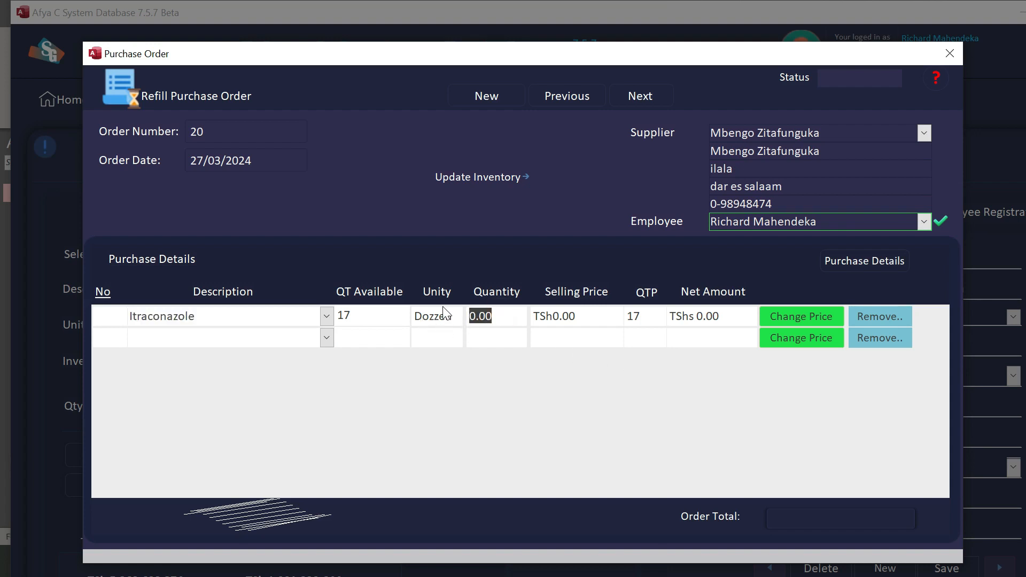
pyautogui.write('50')
pyautogui.click(488, 344)
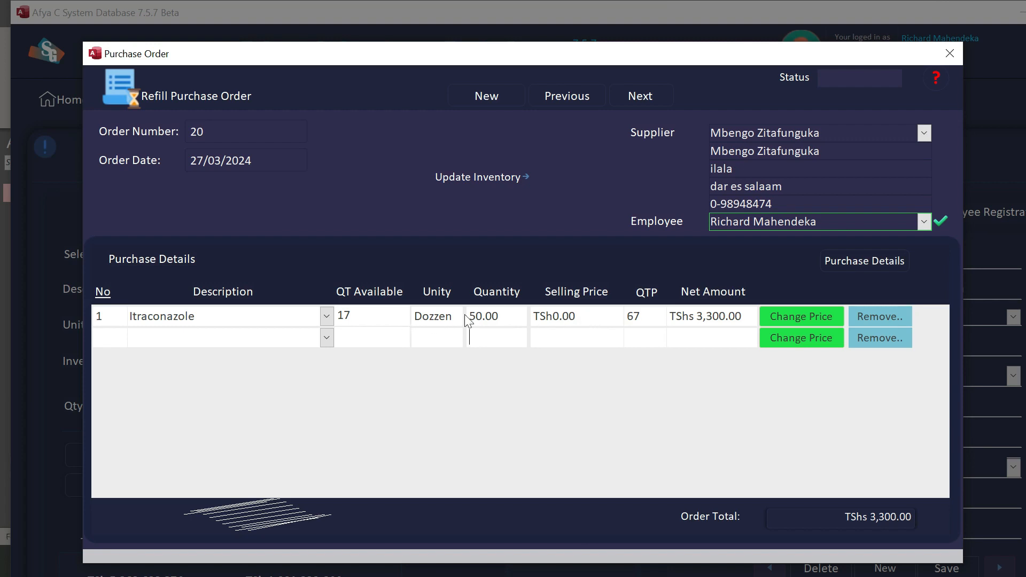
# Change Itraconazole's selling price to 500, save it, and reselect the item in the order line to refresh the price
pyautogui.click(804, 317)
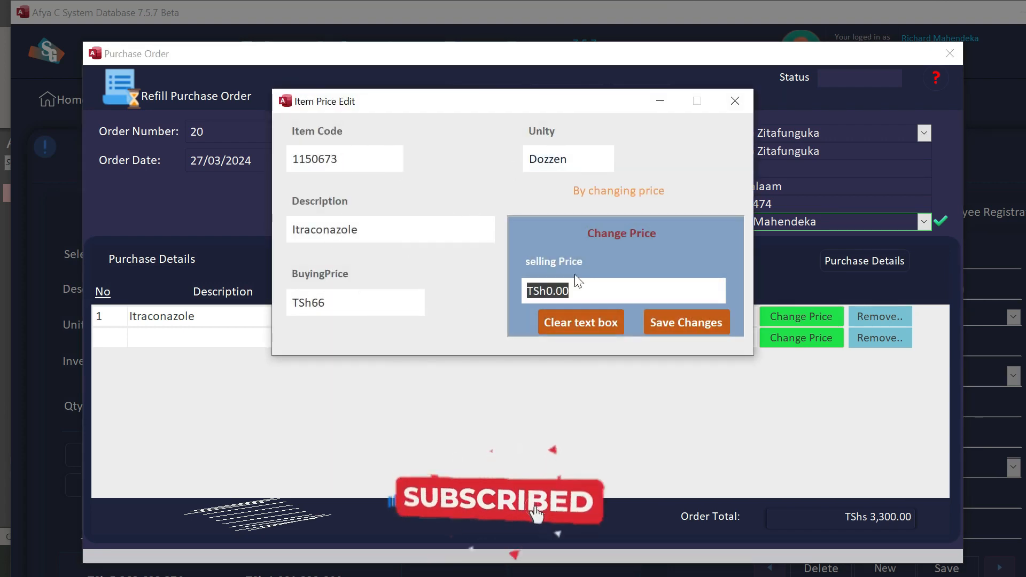
pyautogui.click(611, 321)
pyautogui.write('500')
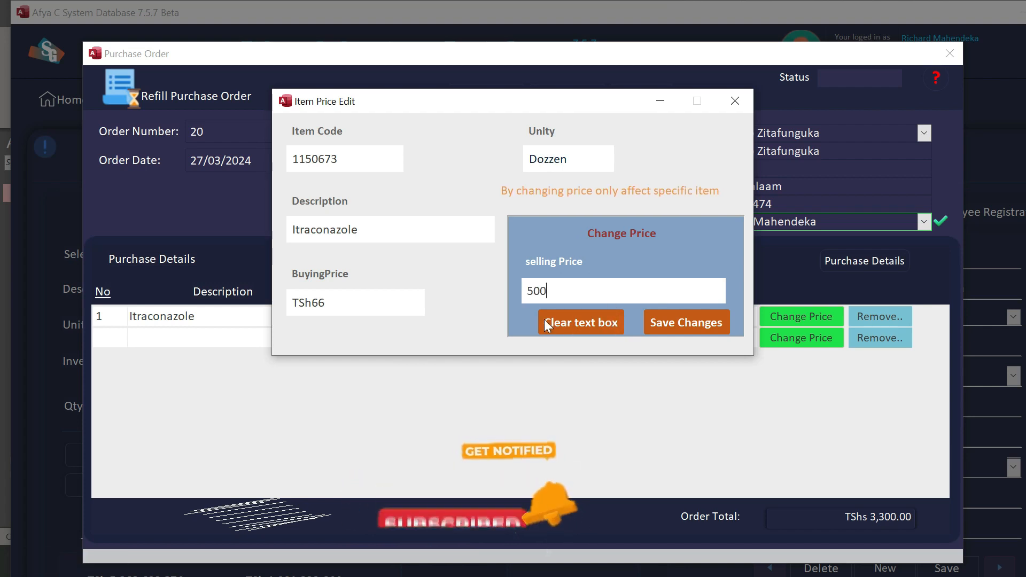
pyautogui.click(676, 323)
pyautogui.click(511, 251)
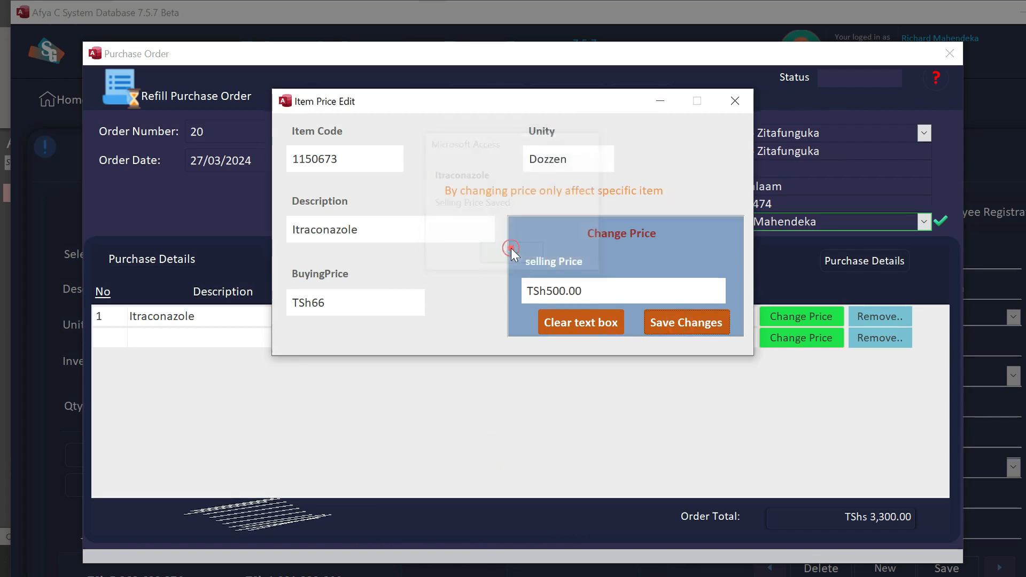
pyautogui.click(742, 103)
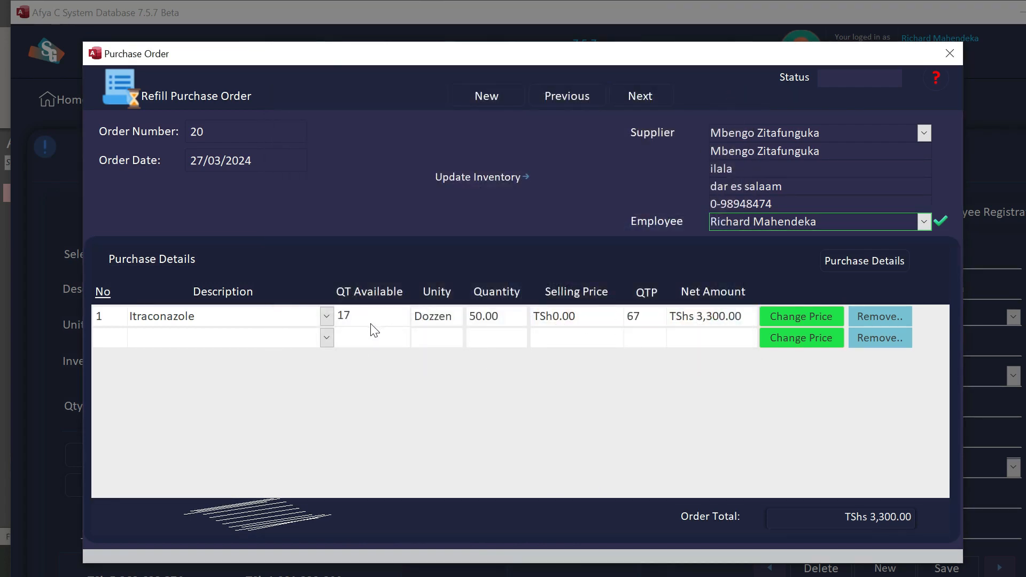
pyautogui.click(326, 317)
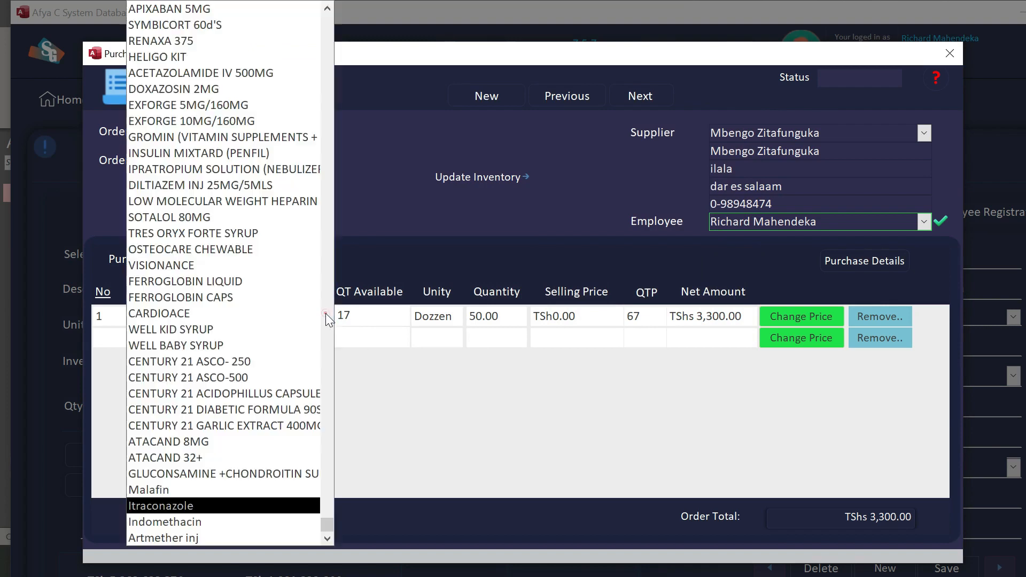
pyautogui.click(188, 503)
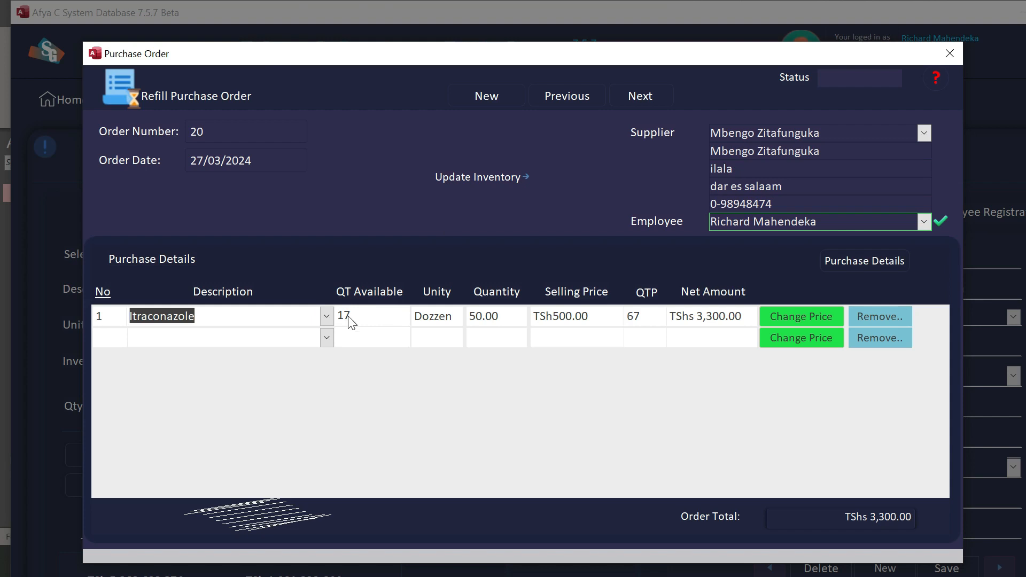
# Update the inventory from the purchase order and acknowledge the confirmations
pyautogui.click(479, 178)
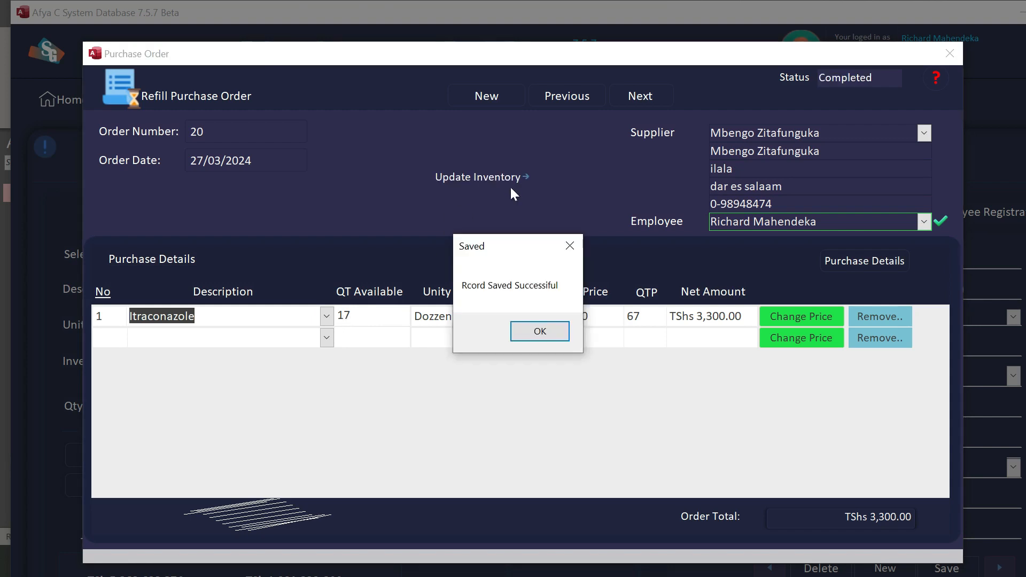
pyautogui.click(539, 332)
pyautogui.click(572, 338)
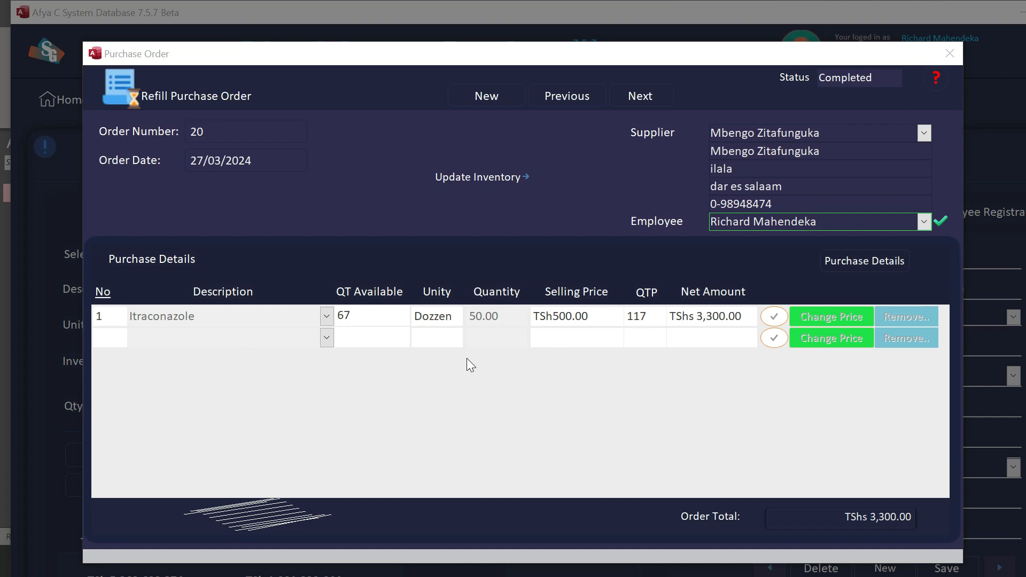
# Switch the Purchase Order form to Design View and collapse the Navigation Pane
pyautogui.rightClick(632, 55)
pyautogui.click(678, 164)
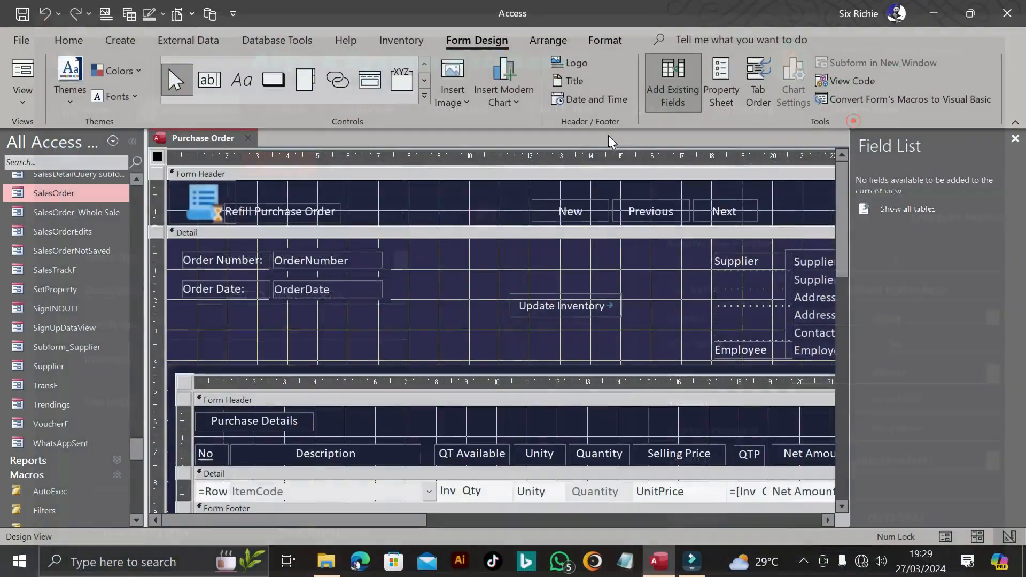
pyautogui.click(128, 141)
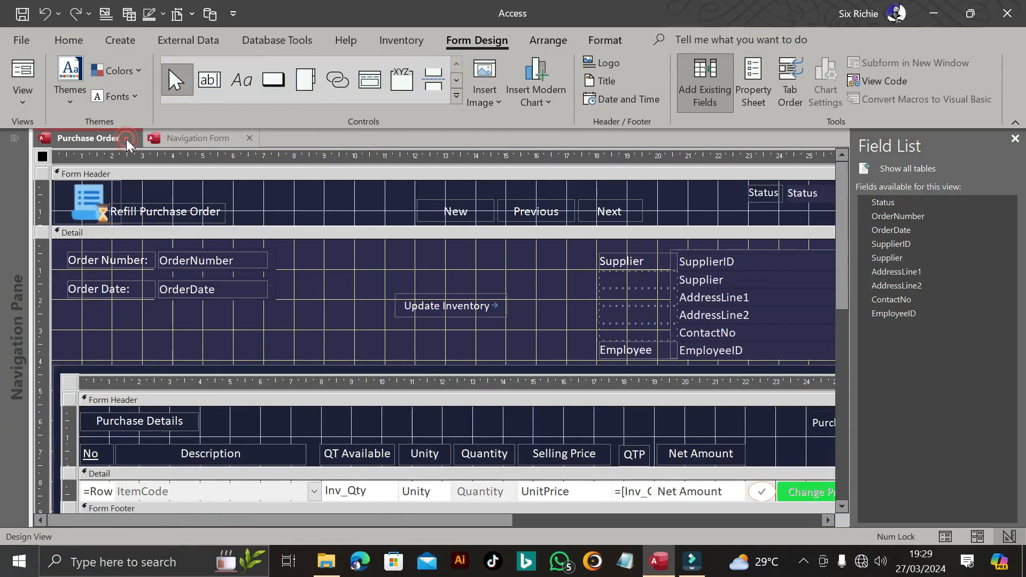
# Close the Field List and select the embedded Purchase Details subform in the Purchase Order form's design
pyautogui.scroll(-3, 573, 224)
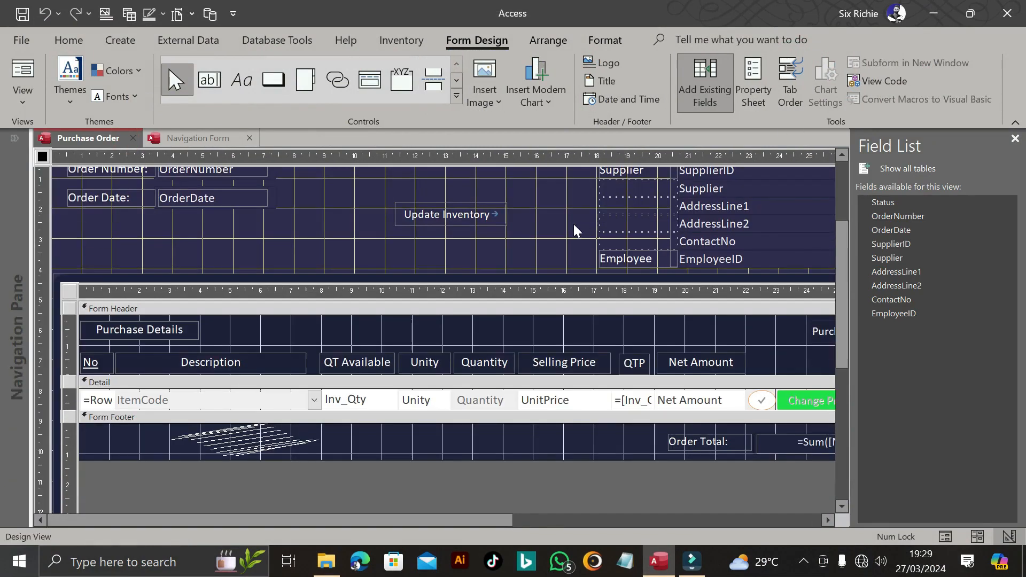
pyautogui.click(65, 288)
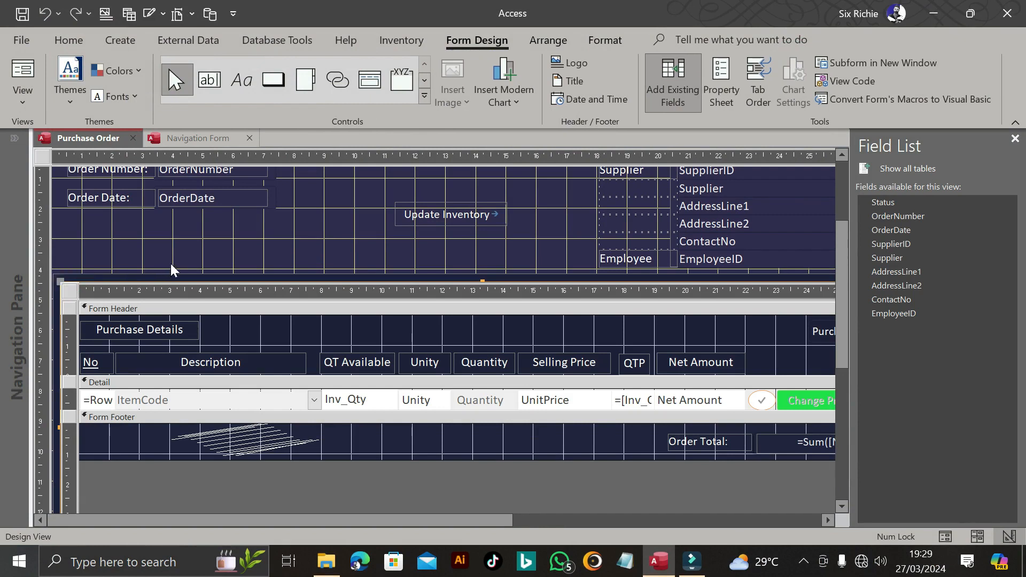
pyautogui.scroll(-1, 171, 264)
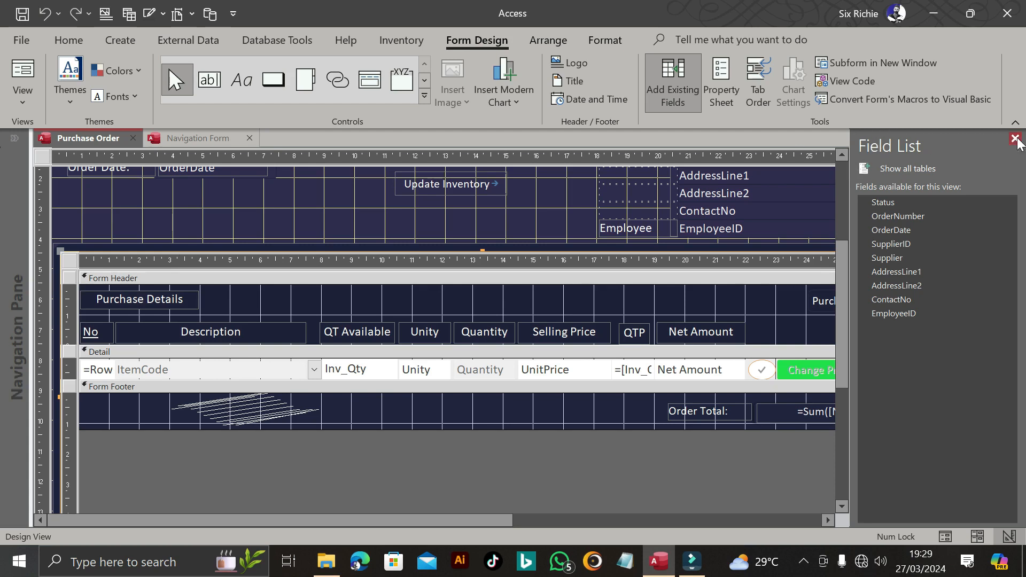
pyautogui.click(1015, 139)
pyautogui.moveTo(1015, 283); pyautogui.dragTo(1015, 203)
pyautogui.click(41, 156)
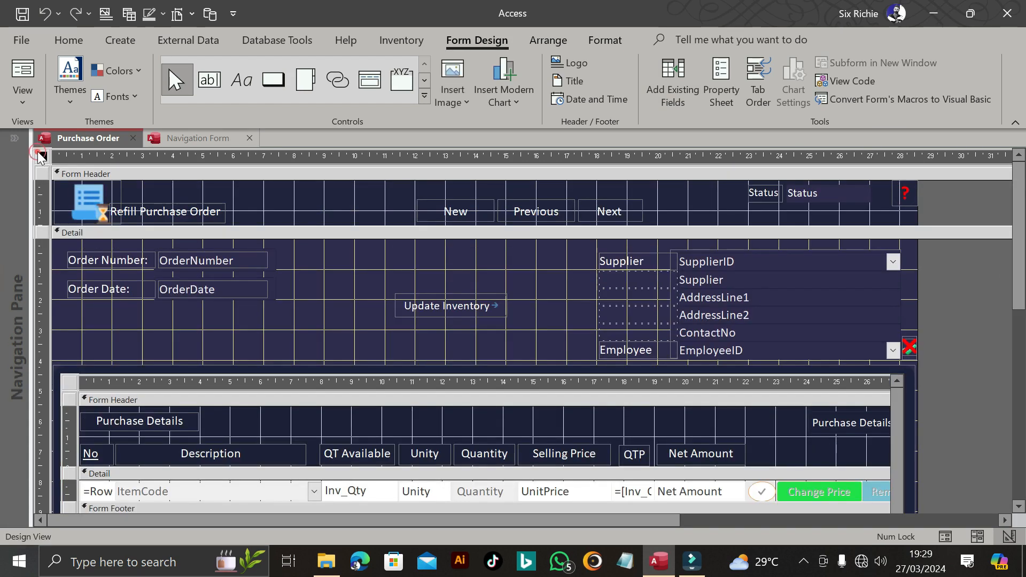
pyautogui.click(70, 384)
pyautogui.click(70, 384)
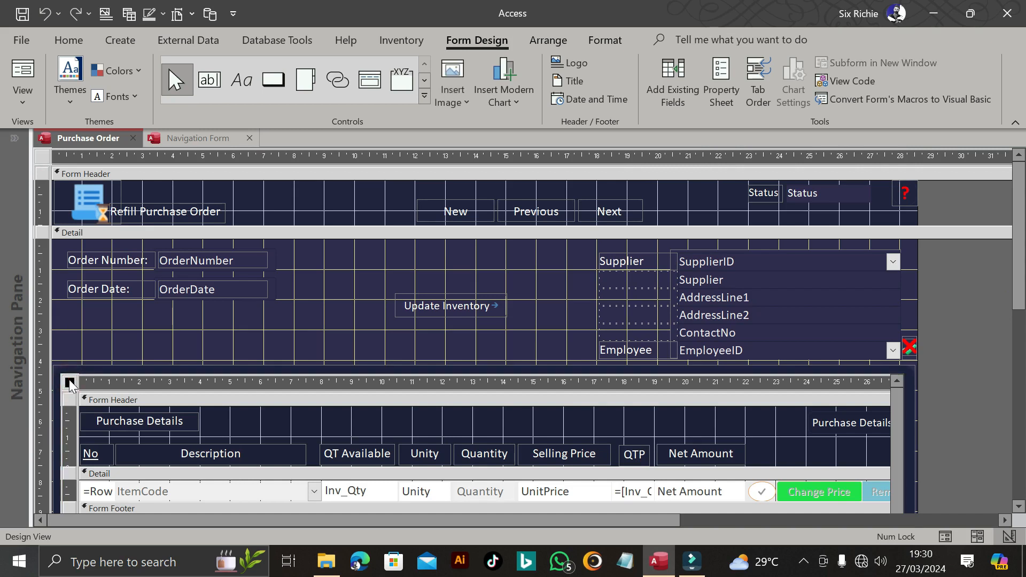
# Expand the Navigation Pane and open the linked Suppliers table in Design View to review its fields
pyautogui.click(15, 138)
pyautogui.click(19, 144)
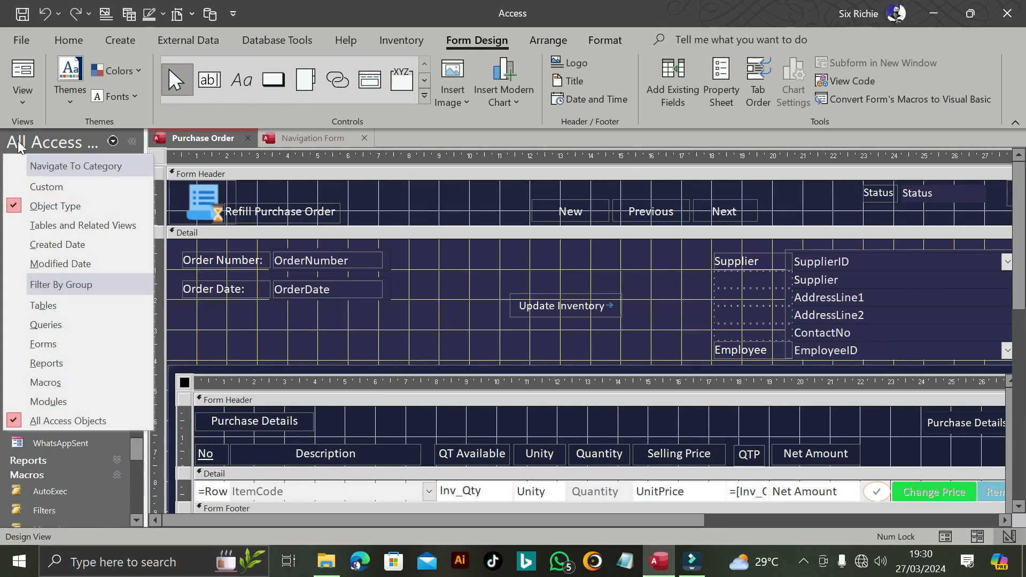
pyautogui.click(225, 137)
pyautogui.click(137, 179)
pyautogui.click(137, 179)
pyautogui.moveTo(136, 442); pyautogui.dragTo(138, 229)
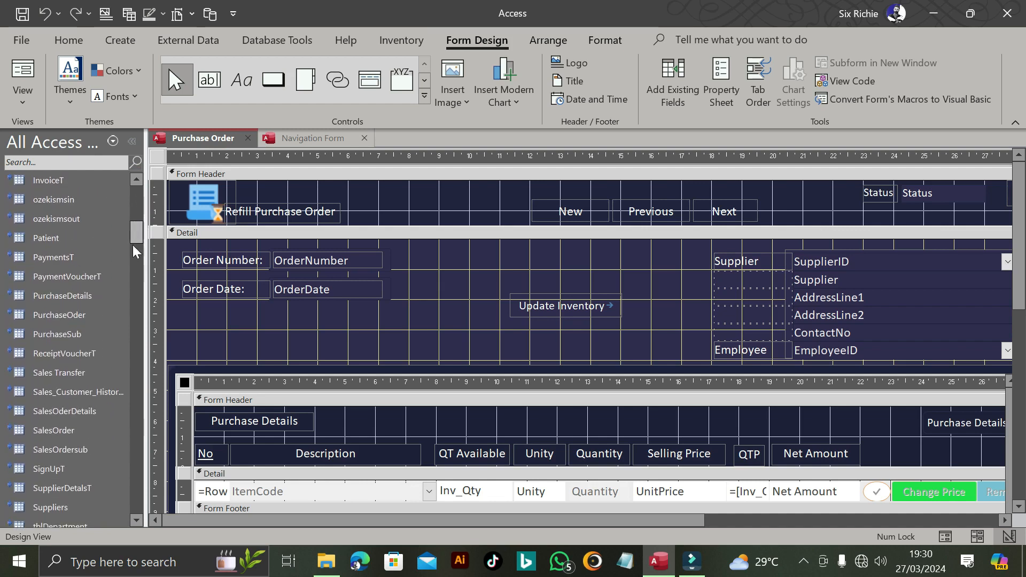
pyautogui.click(75, 470)
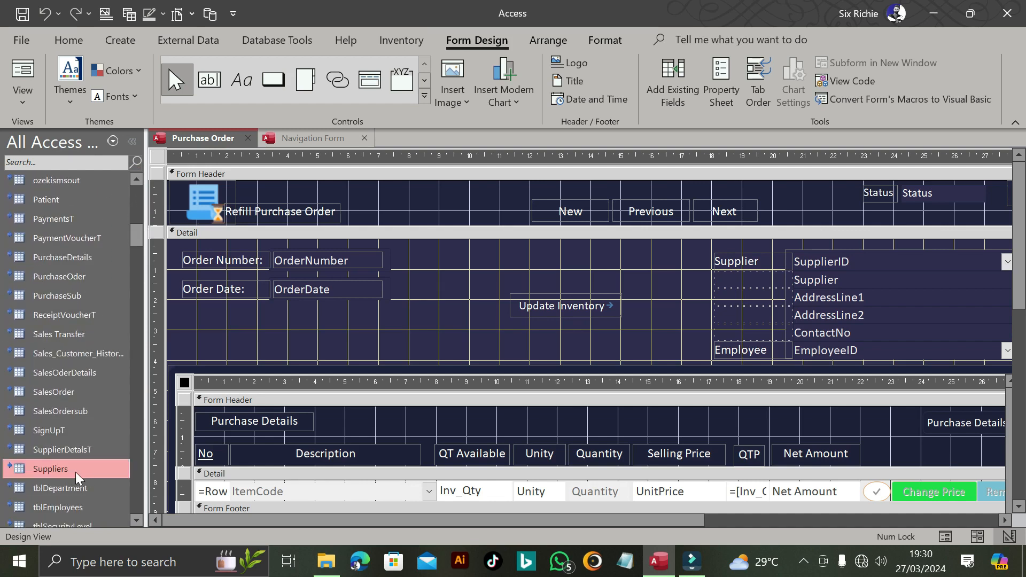
pyautogui.rightClick(72, 470)
pyautogui.click(161, 169)
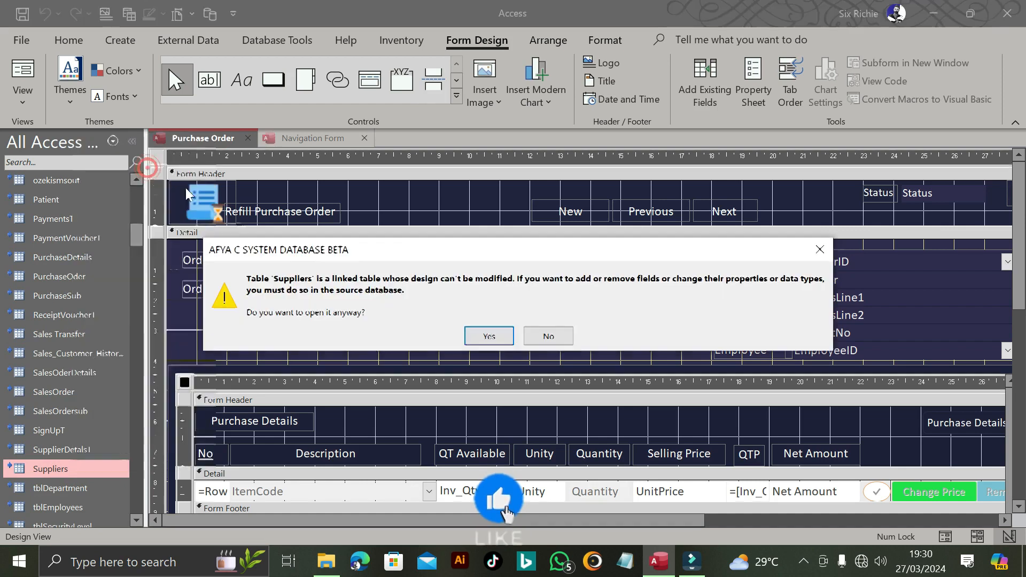
pyautogui.click(488, 335)
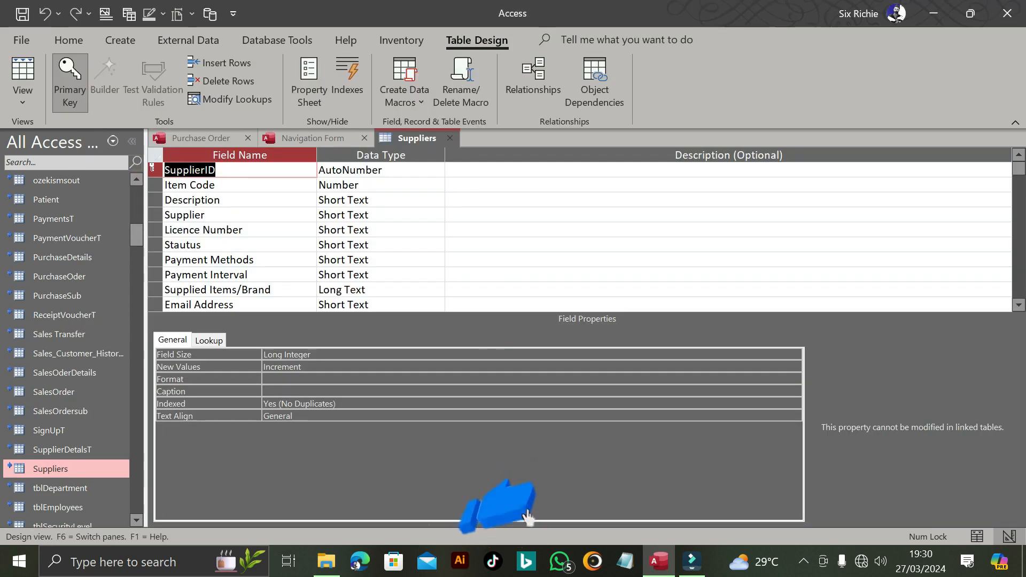
pyautogui.scroll(-3, 169, 425)
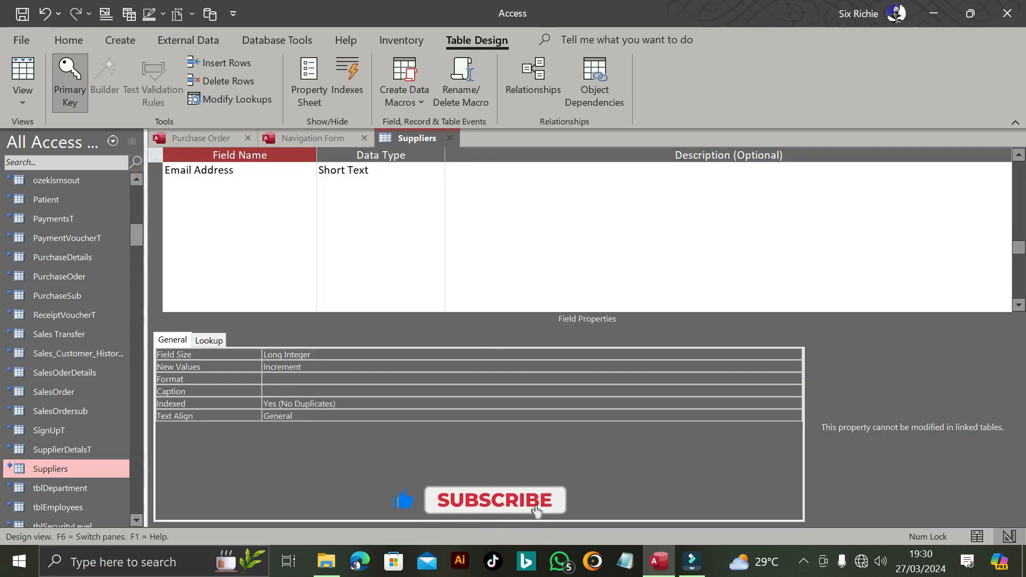
# Reopen the linked Suppliers table in Design View and select its SupplierID field
pyautogui.scroll(-2, 168, 425)
pyautogui.scroll(5, 251, 224)
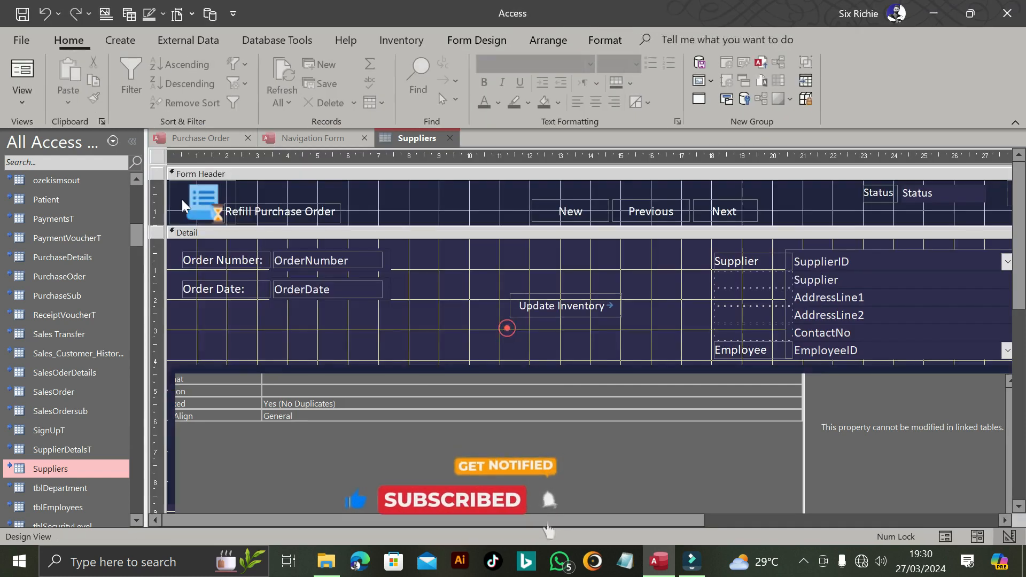
pyautogui.rightClick(50, 468)
pyautogui.click(98, 168)
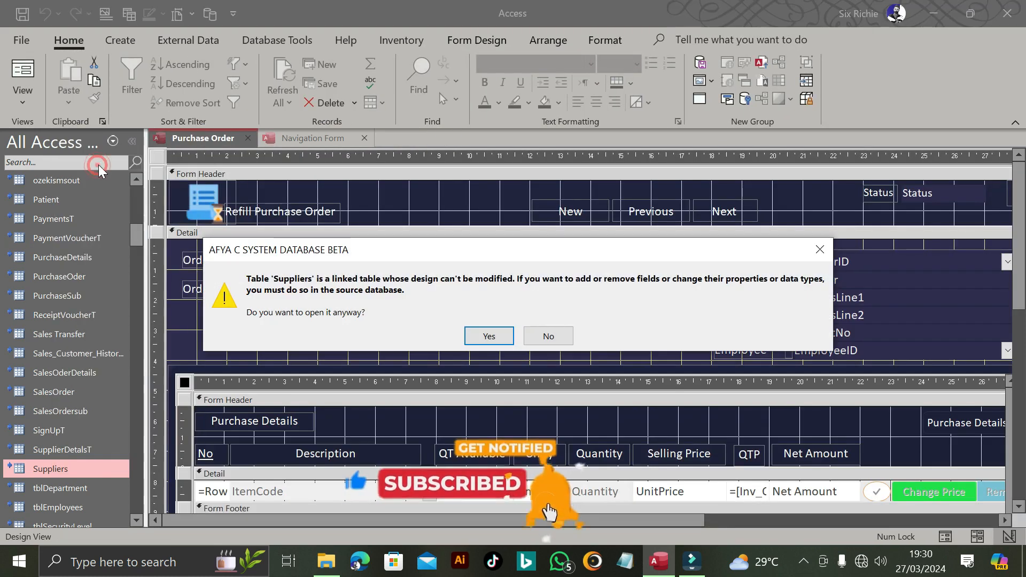
pyautogui.click(486, 335)
pyautogui.click(234, 172)
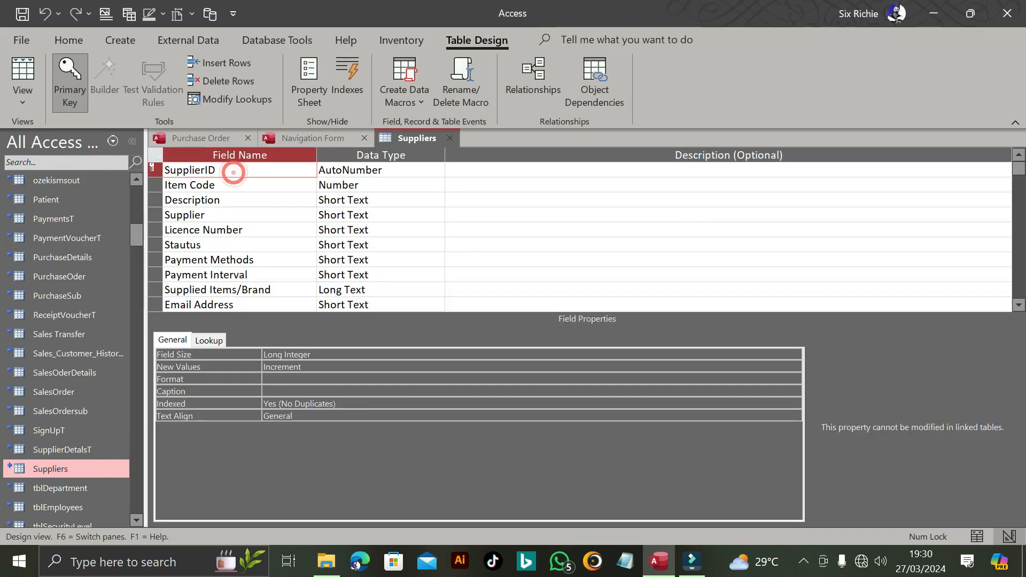
# Review the Suppliers table's field names and data types from Item Code through Stautus
pyautogui.click(212, 185)
pyautogui.click(393, 183)
pyautogui.click(248, 197)
pyautogui.click(396, 195)
pyautogui.click(228, 214)
pyautogui.click(248, 231)
pyautogui.click(223, 247)
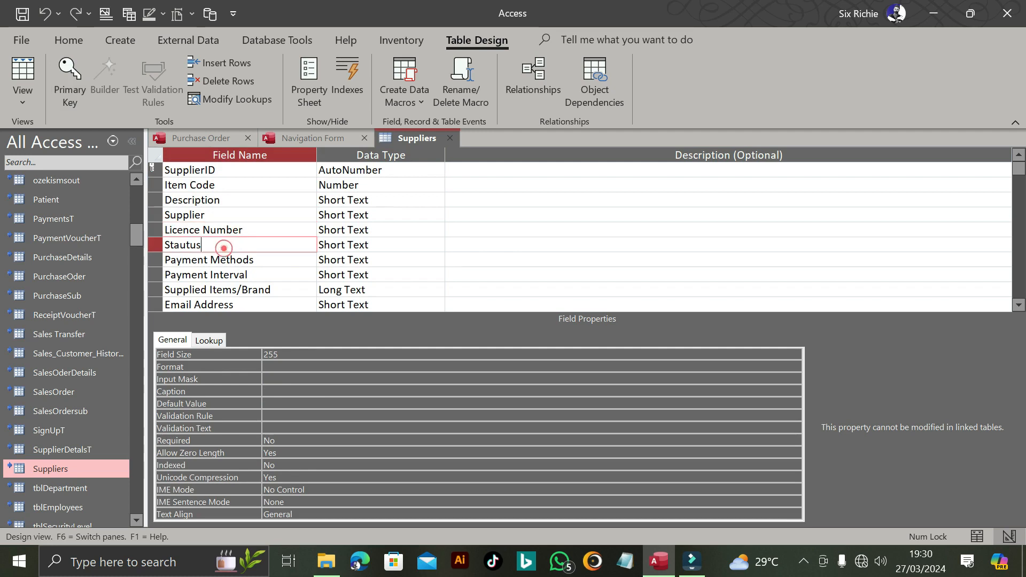
pyautogui.click(386, 244)
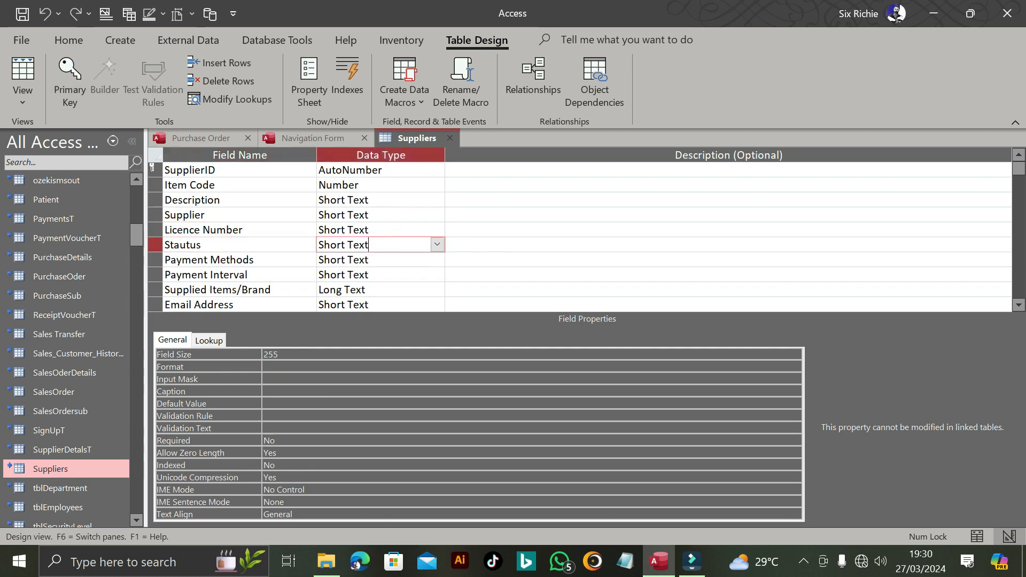
# Review the Suppliers fields from Payment Methods through the end of the field list, and close the table
pyautogui.click(267, 257)
pyautogui.click(387, 257)
pyautogui.click(280, 272)
pyautogui.click(396, 274)
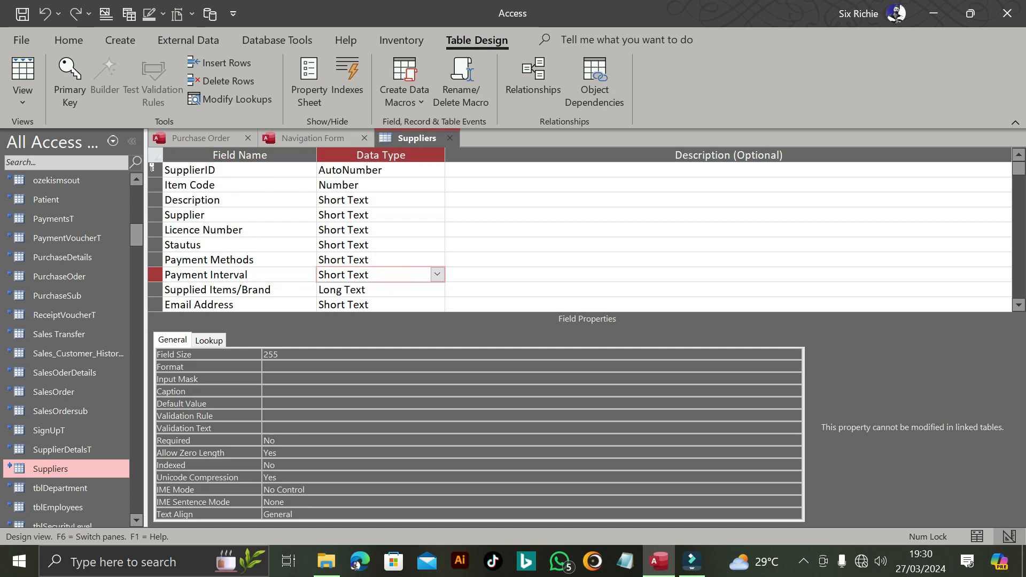
pyautogui.click(276, 290)
pyautogui.click(388, 287)
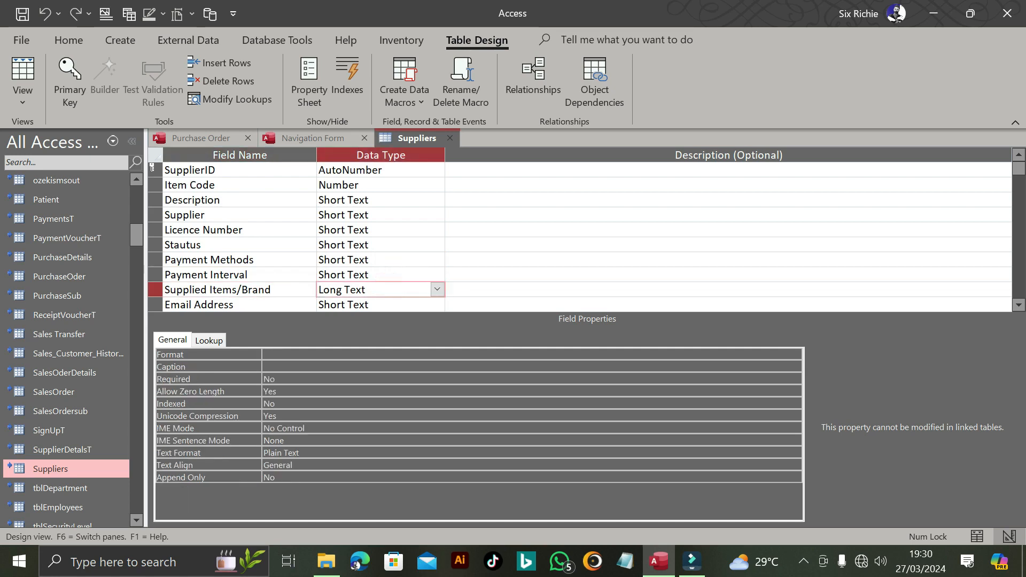
pyautogui.click(1018, 305)
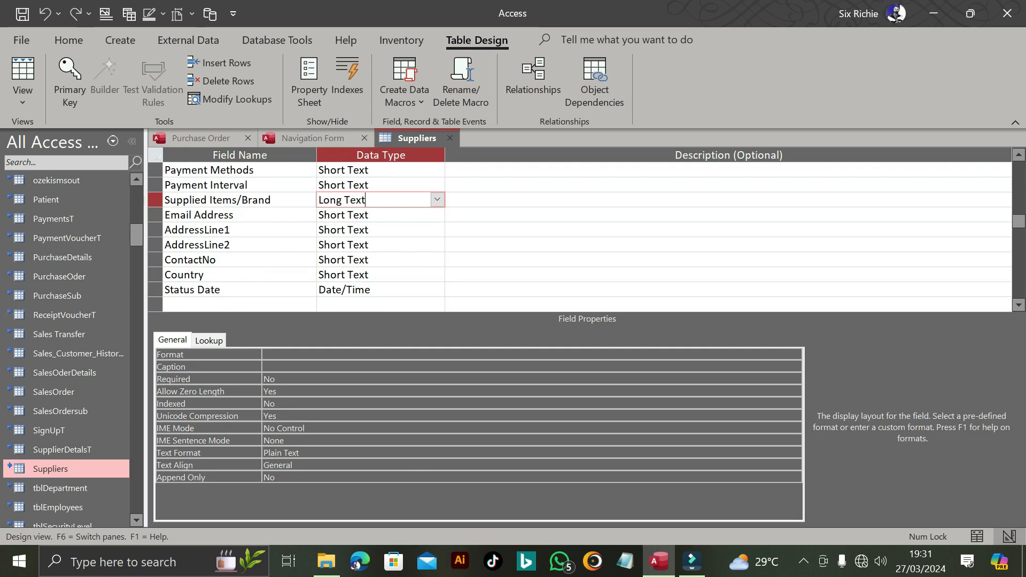
pyautogui.rightClick(416, 138)
pyautogui.click(449, 150)
pyautogui.click(453, 137)
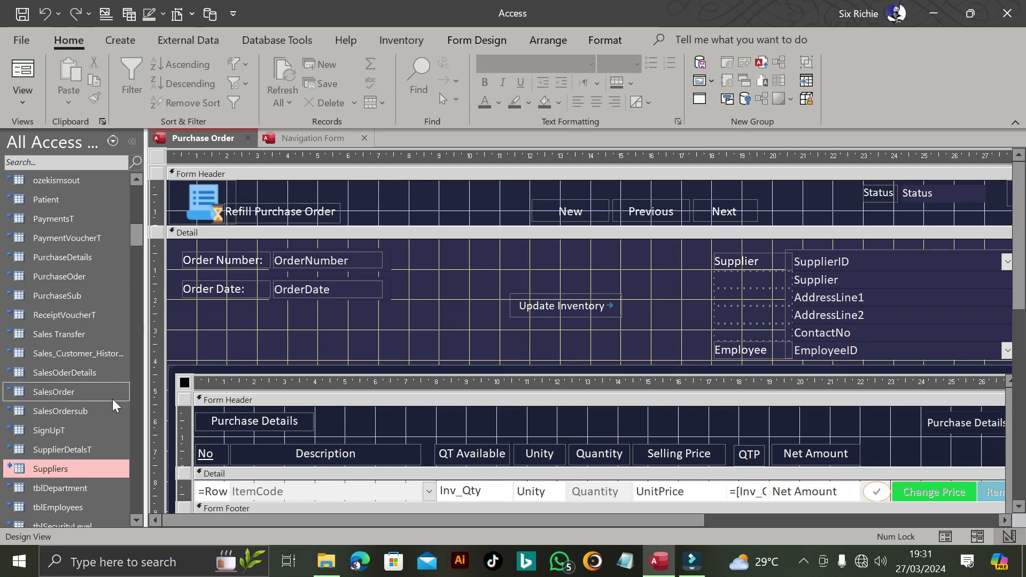
# Open the linked PurchaseOder table in Design View despite its design being read-only
pyautogui.moveTo(138, 236); pyautogui.dragTo(139, 247)
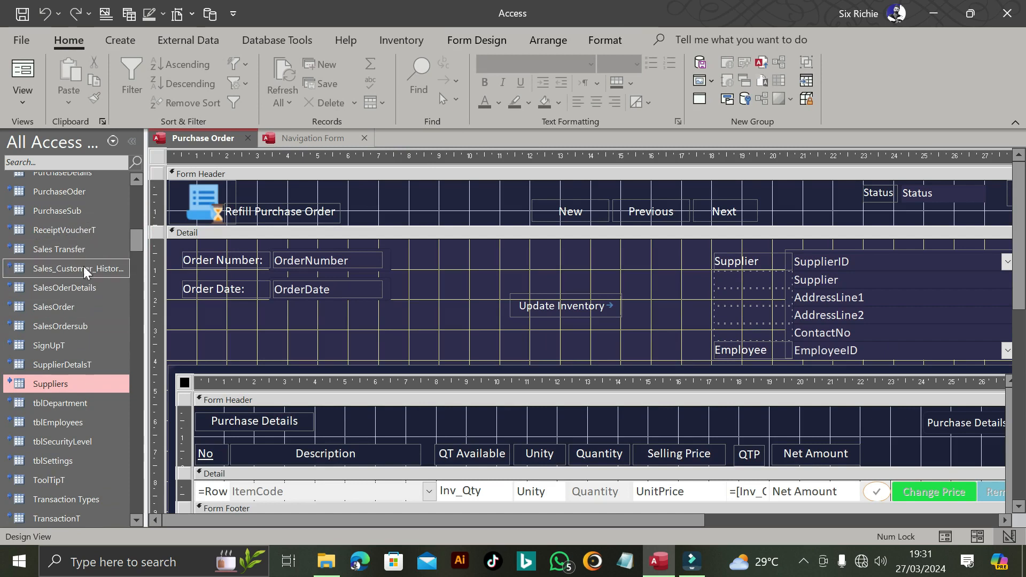
pyautogui.click(68, 190)
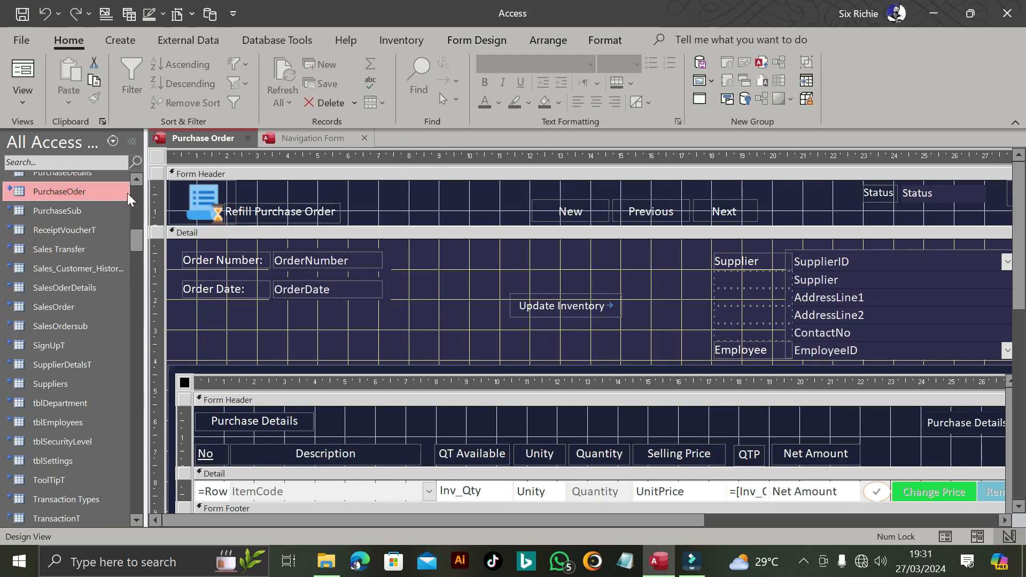
pyautogui.click(137, 181)
pyautogui.click(137, 180)
pyautogui.click(137, 180)
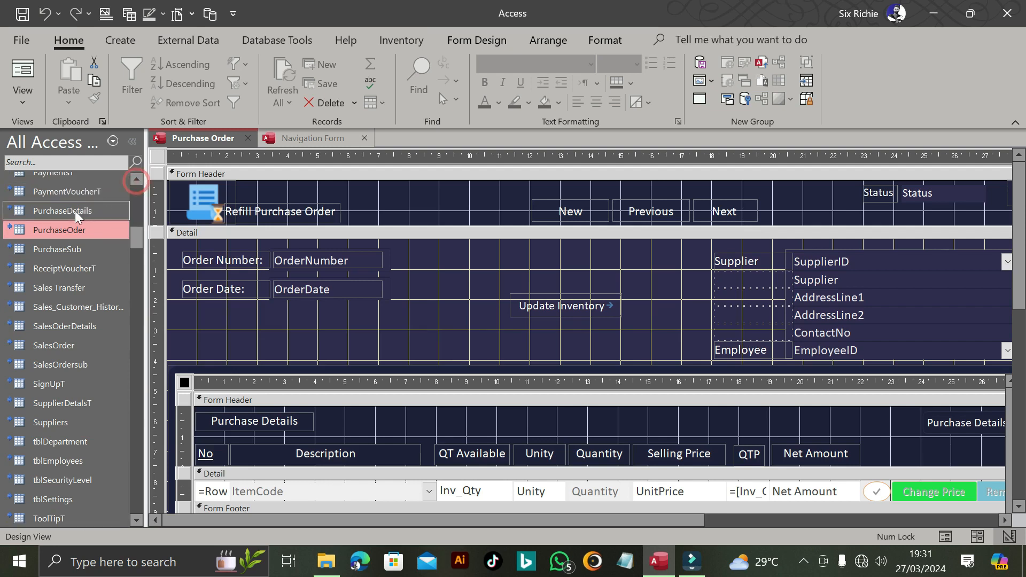
pyautogui.rightClick(74, 229)
pyautogui.click(129, 242)
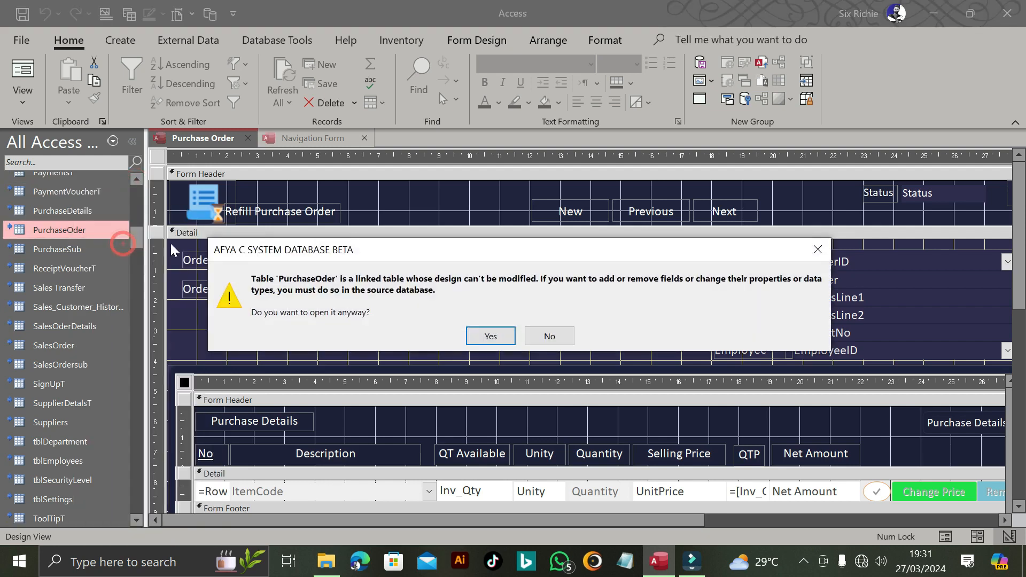
pyautogui.click(489, 337)
# Review the OrderNumber, OrderDate and EmployeeID fields of the PurchaseOder table
pyautogui.click(233, 184)
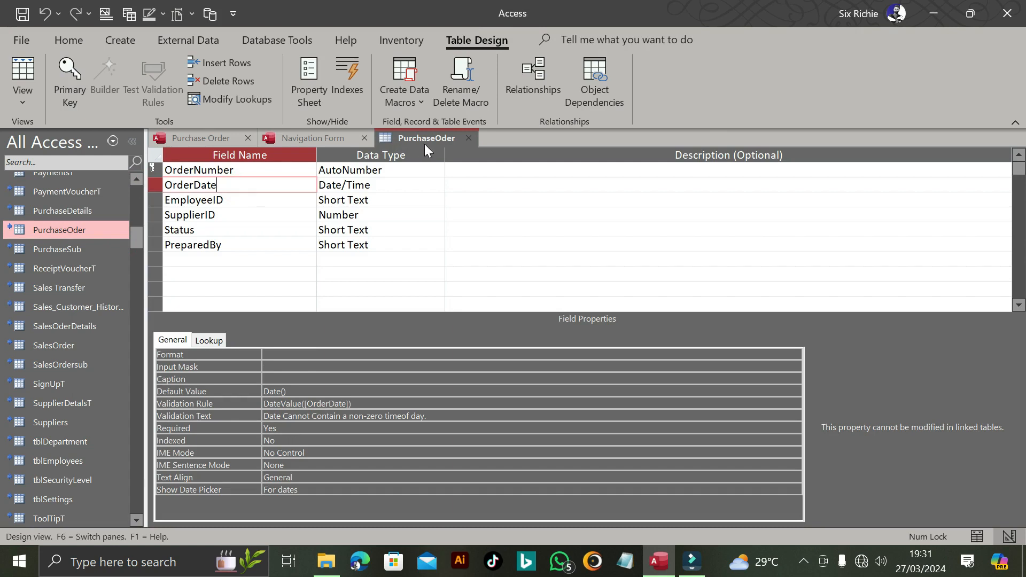
pyautogui.click(244, 170)
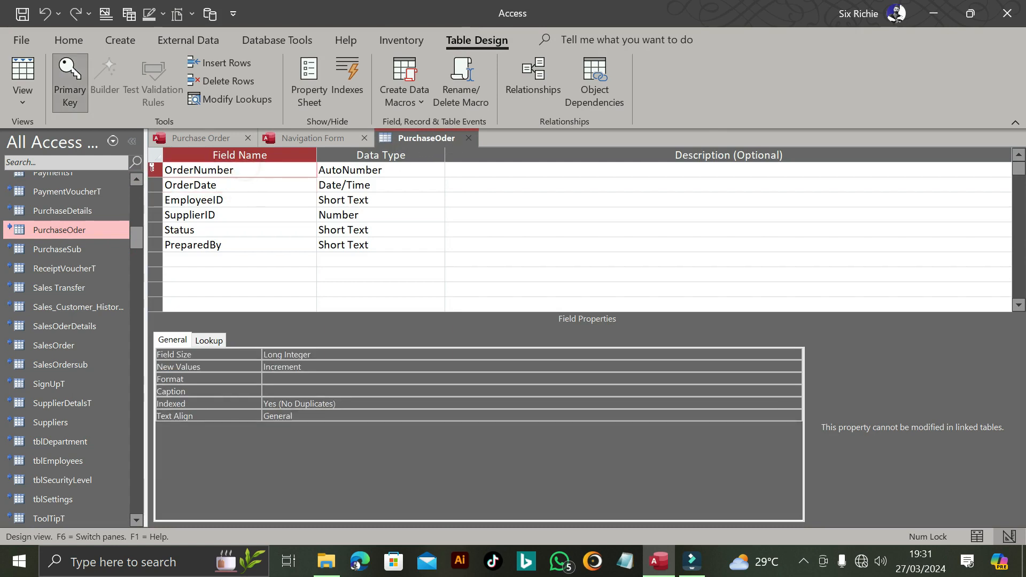
pyautogui.click(233, 186)
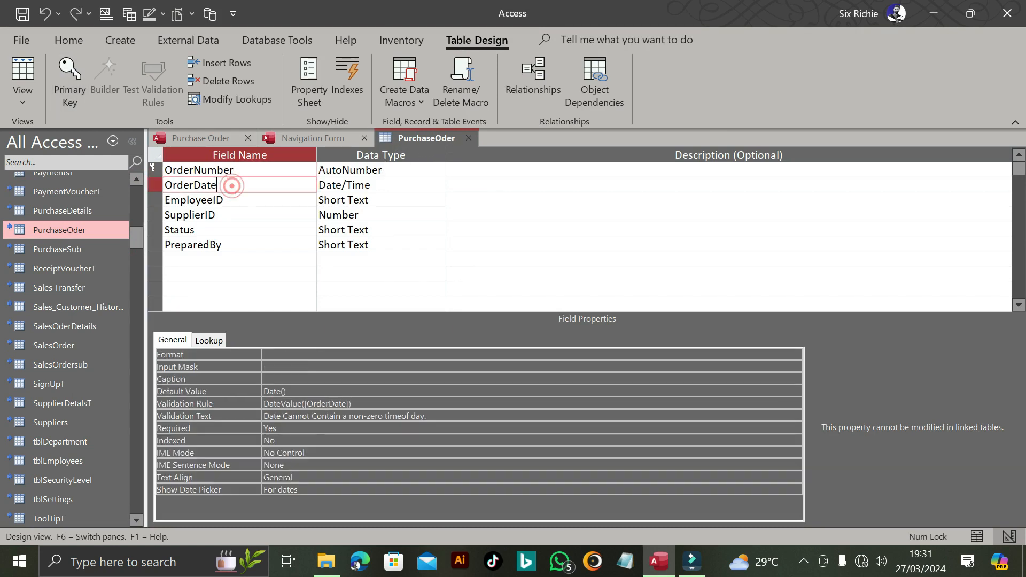
pyautogui.click(412, 184)
pyautogui.click(246, 201)
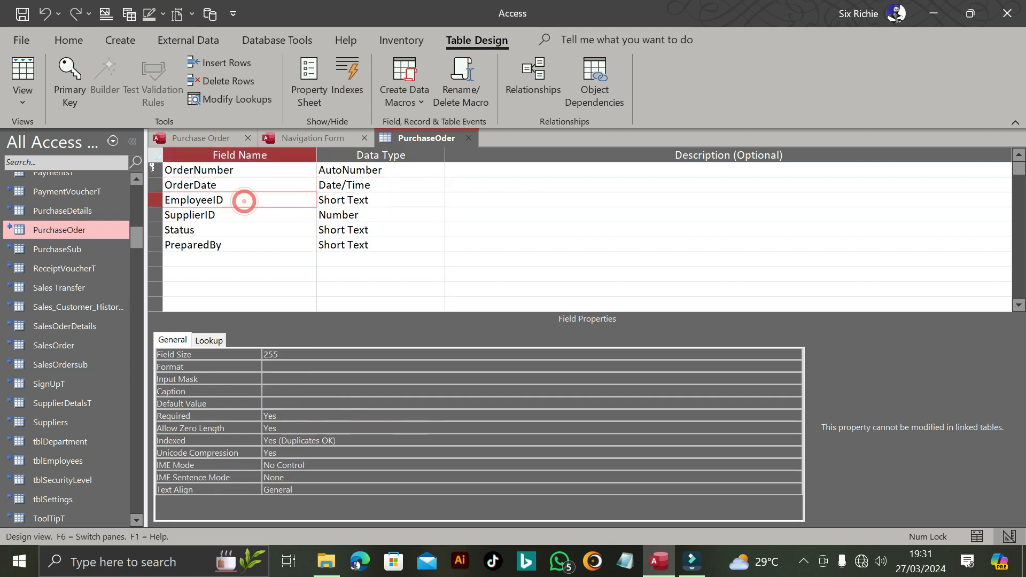
pyautogui.click(402, 202)
# Review the SupplierID, Status and PreparedBy fields of the PurchaseOder table, and close it
pyautogui.click(227, 213)
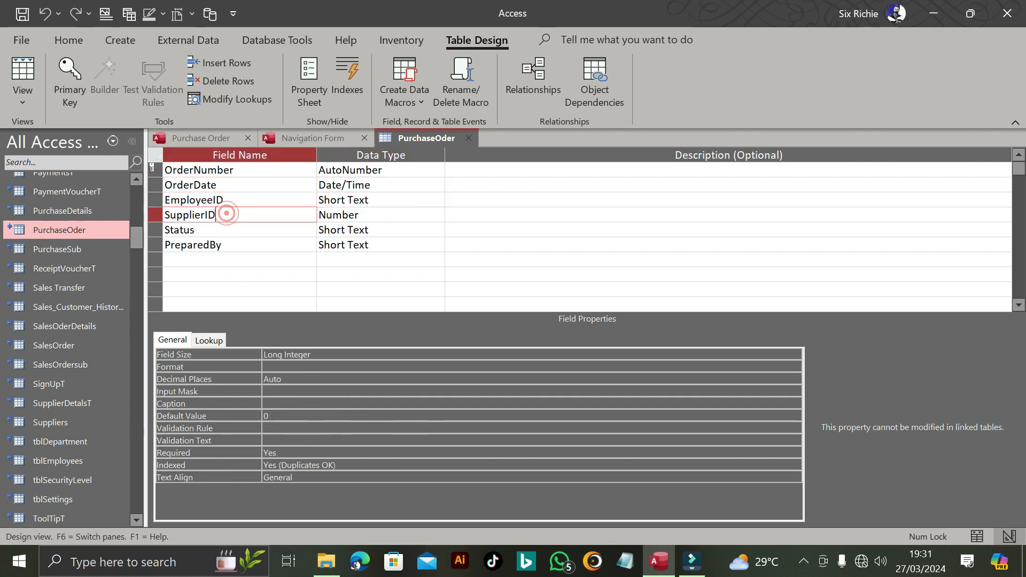
pyautogui.click(359, 214)
pyautogui.click(213, 230)
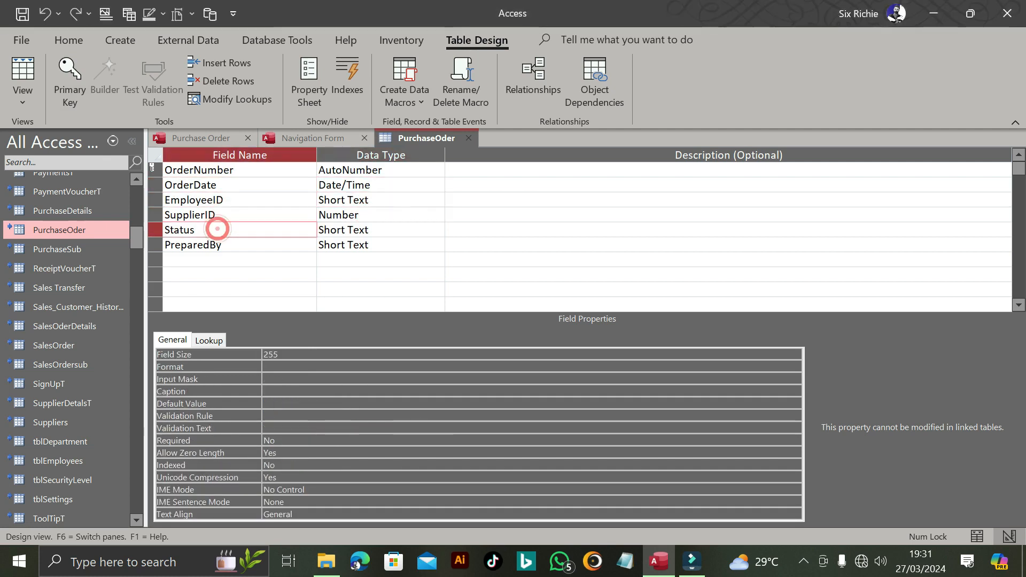
pyautogui.click(390, 231)
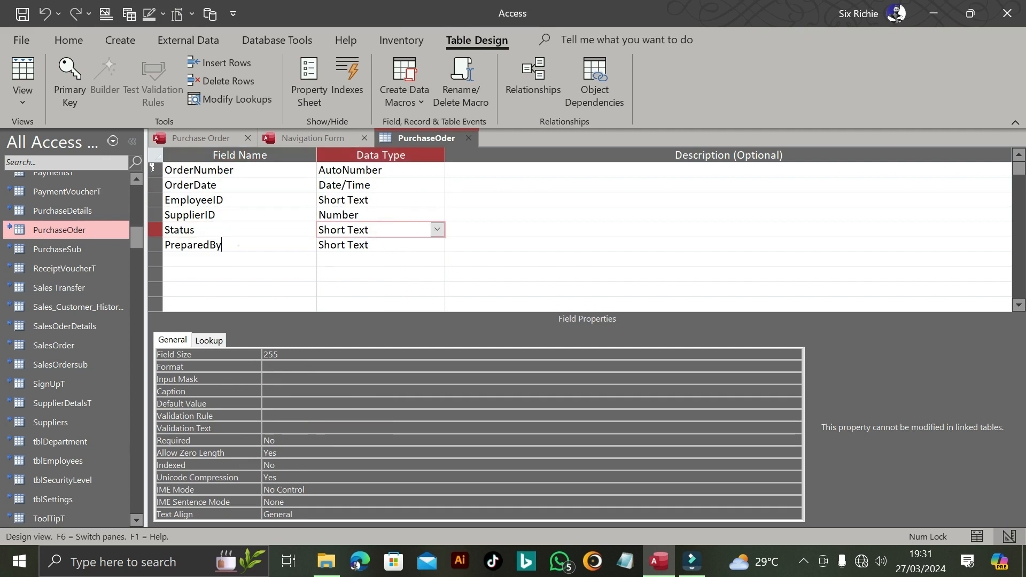
pyautogui.click(235, 244)
pyautogui.rightClick(437, 135)
pyautogui.click(463, 144)
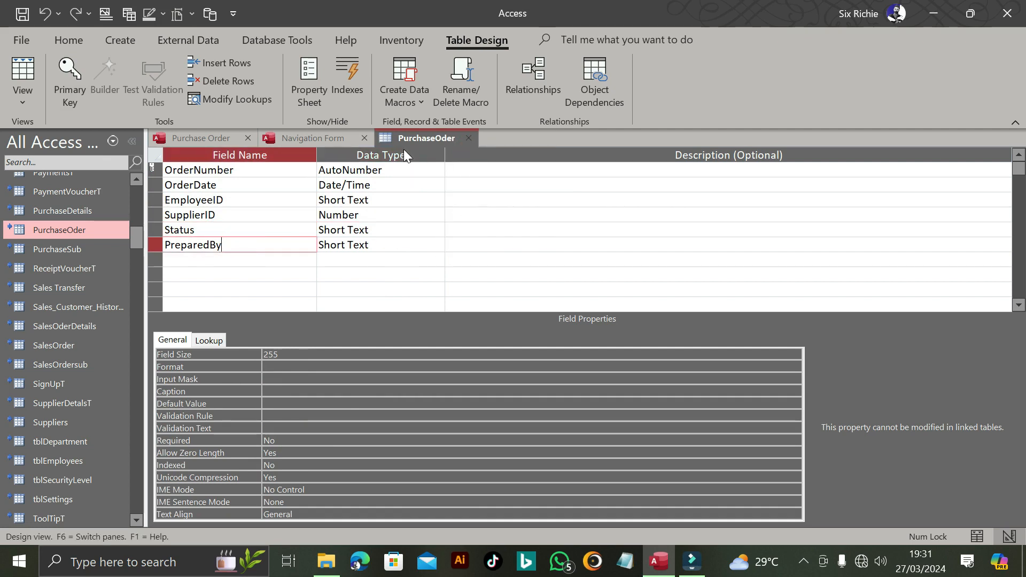
pyautogui.click(468, 138)
# Open the linked PurchaseDetails table in Design View and inspect its OrderNumber and ItemCode key fields
pyautogui.click(53, 212)
pyautogui.rightClick(53, 211)
pyautogui.click(109, 241)
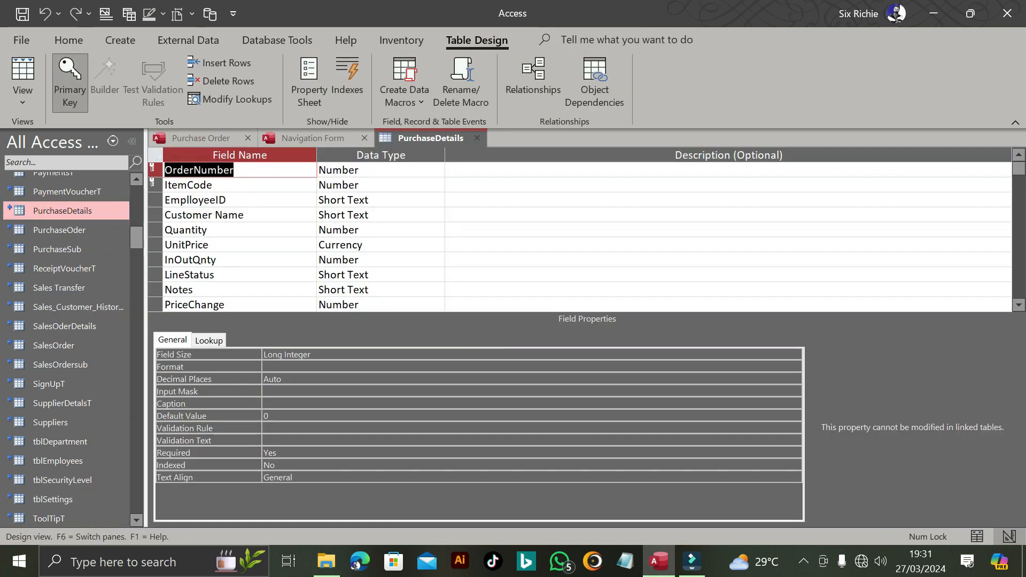
pyautogui.doubleClick(213, 184)
pyautogui.click(154, 168)
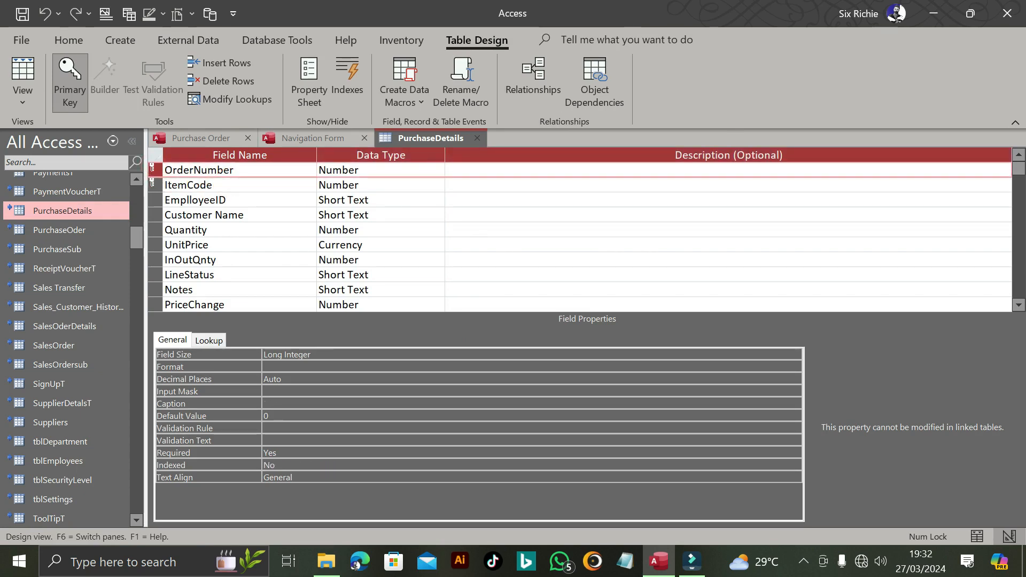
# Review the PurchaseDetails fields from EmplloyeeID through PriceChange
pyautogui.click(240, 198)
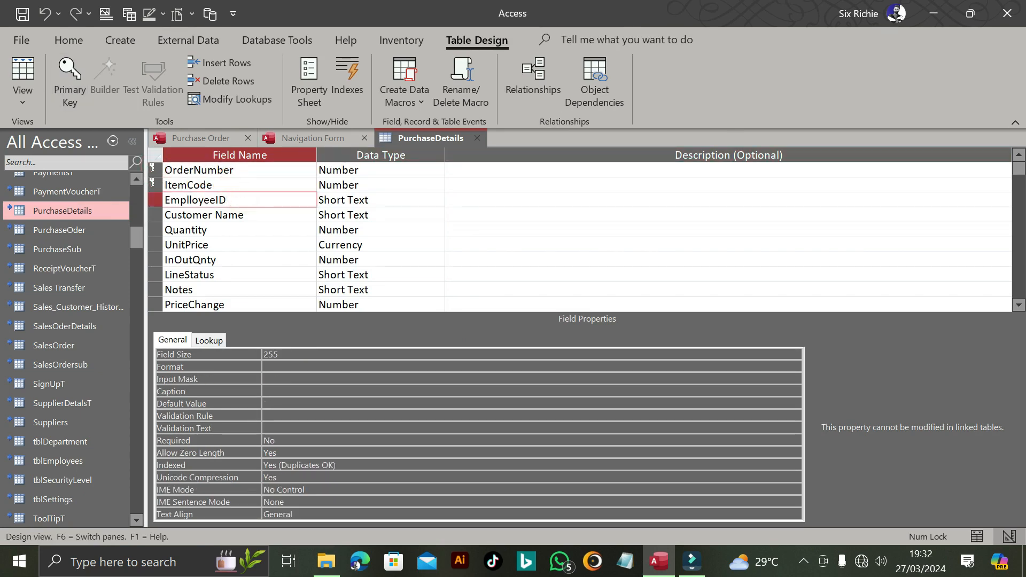
pyautogui.click(258, 216)
pyautogui.click(229, 229)
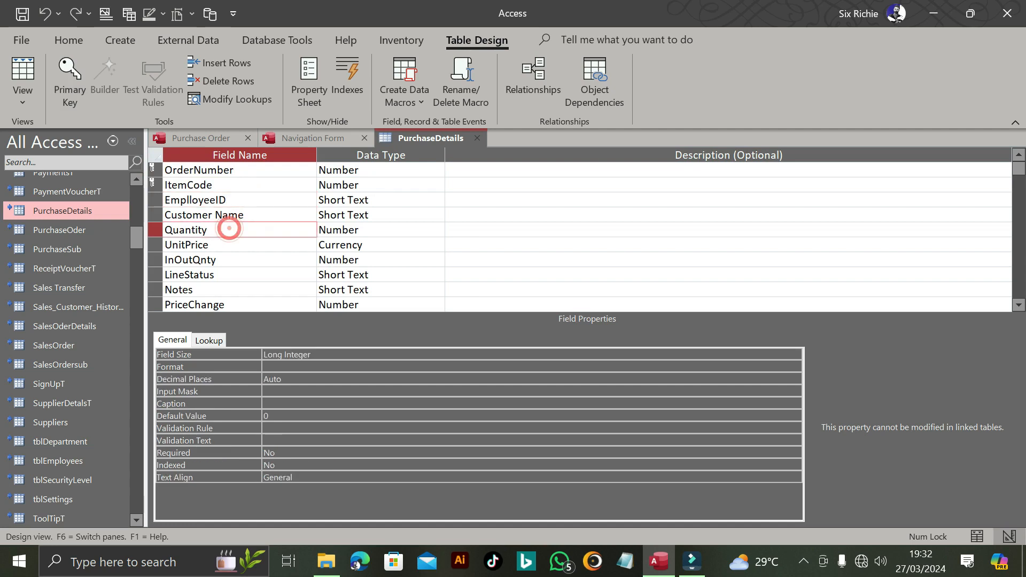
pyautogui.click(227, 243)
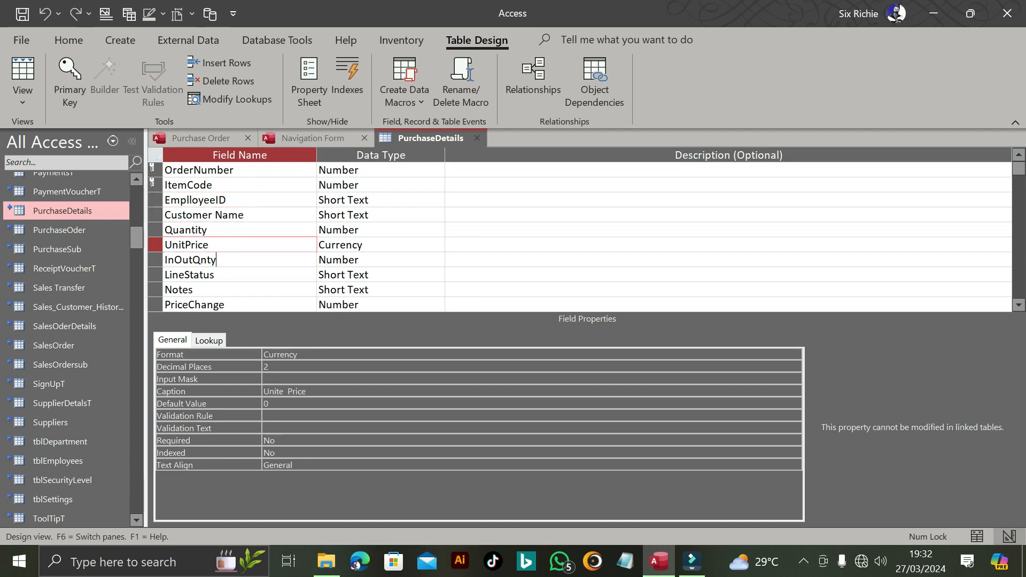
pyautogui.click(217, 260)
pyautogui.click(220, 274)
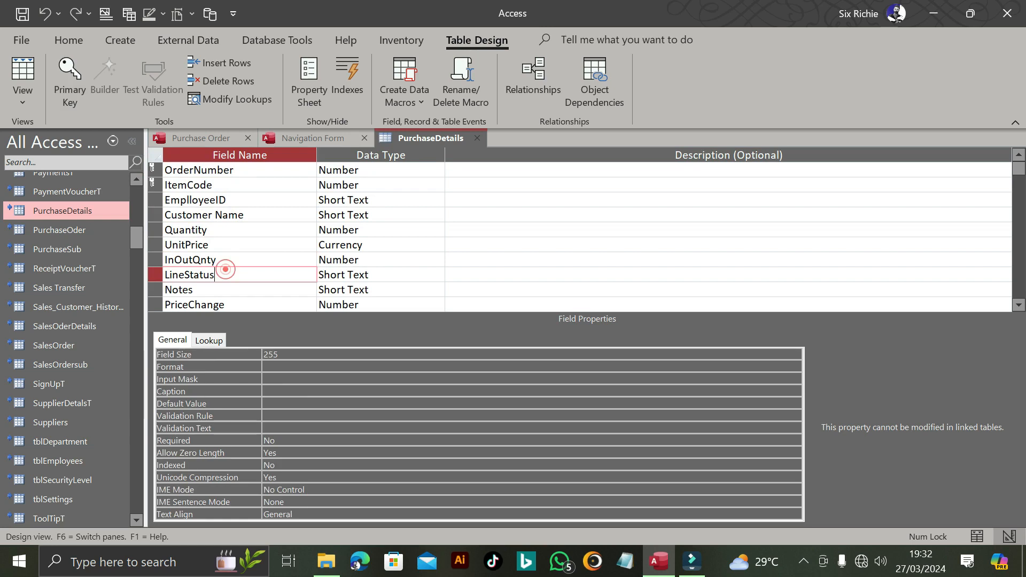
pyautogui.click(211, 290)
pyautogui.click(224, 304)
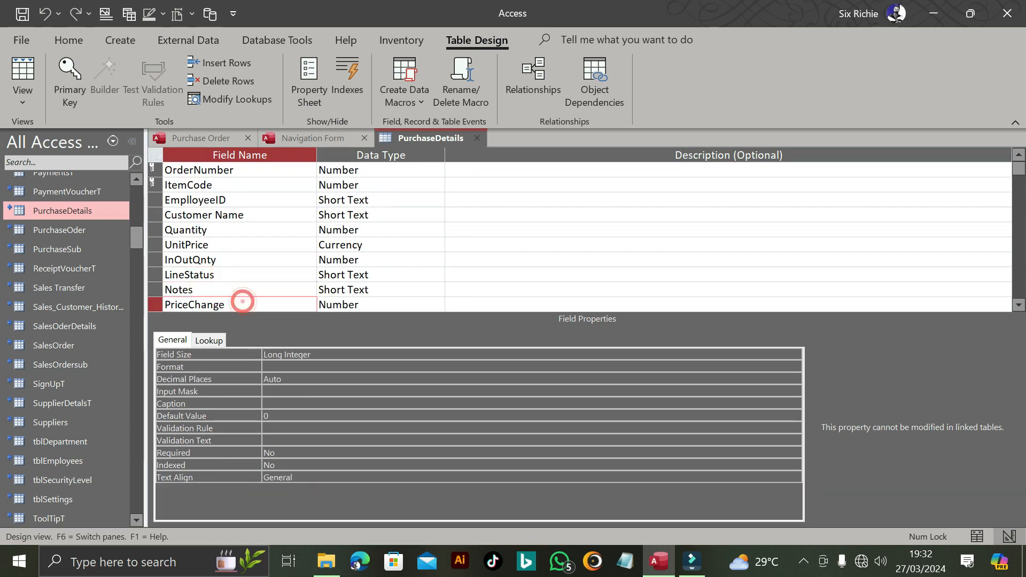
# Check the end of the PurchaseDetails field list and the PriceChange data type, and close the table
pyautogui.click(1019, 305)
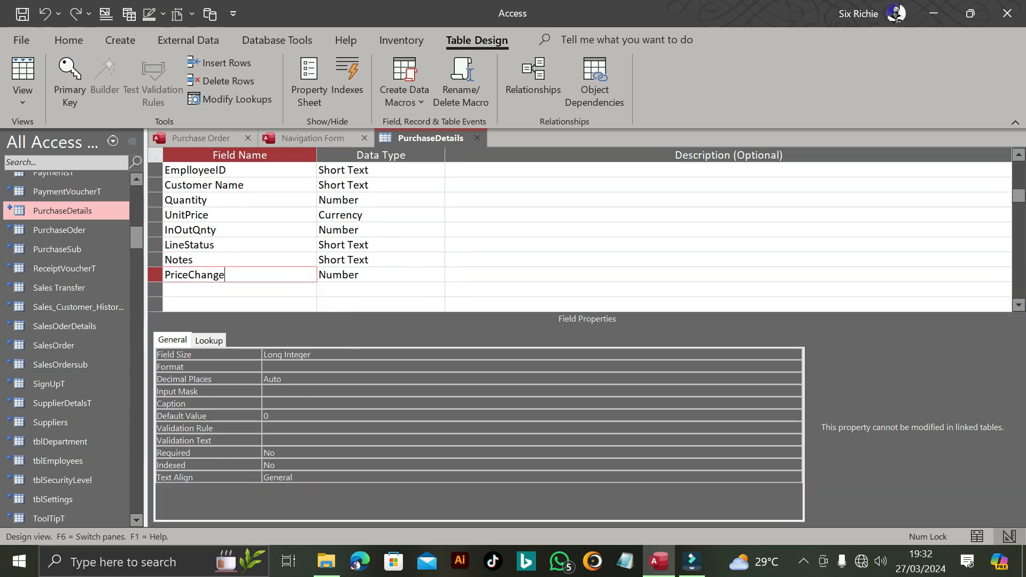
pyautogui.doubleClick(365, 276)
pyautogui.rightClick(402, 137)
pyautogui.click(437, 151)
pyautogui.click(481, 138)
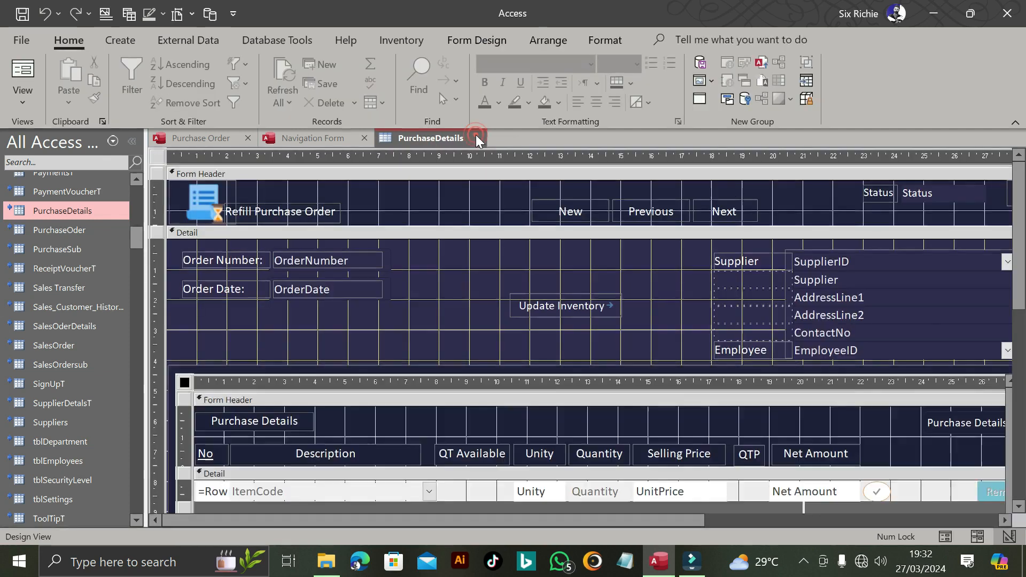
# Show the Purchase Order form's data properties and open its record source in the Query Builder
pyautogui.click(157, 156)
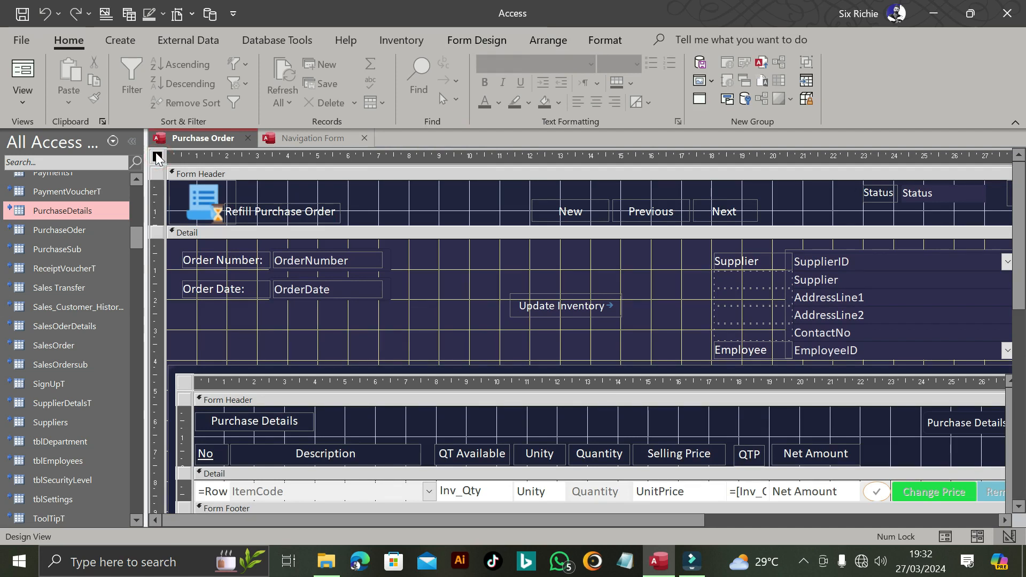
pyautogui.doubleClick(158, 156)
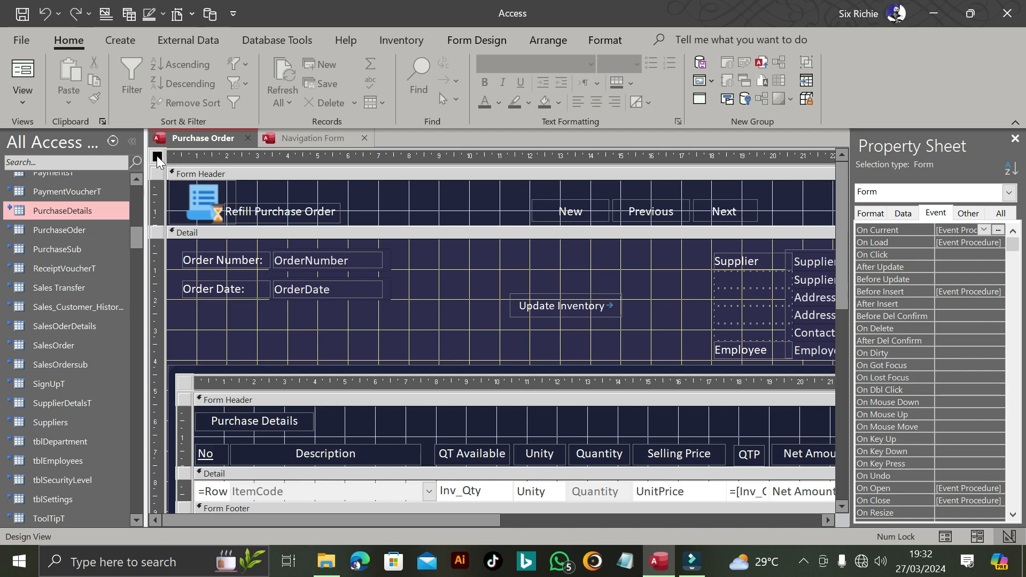
pyautogui.click(902, 213)
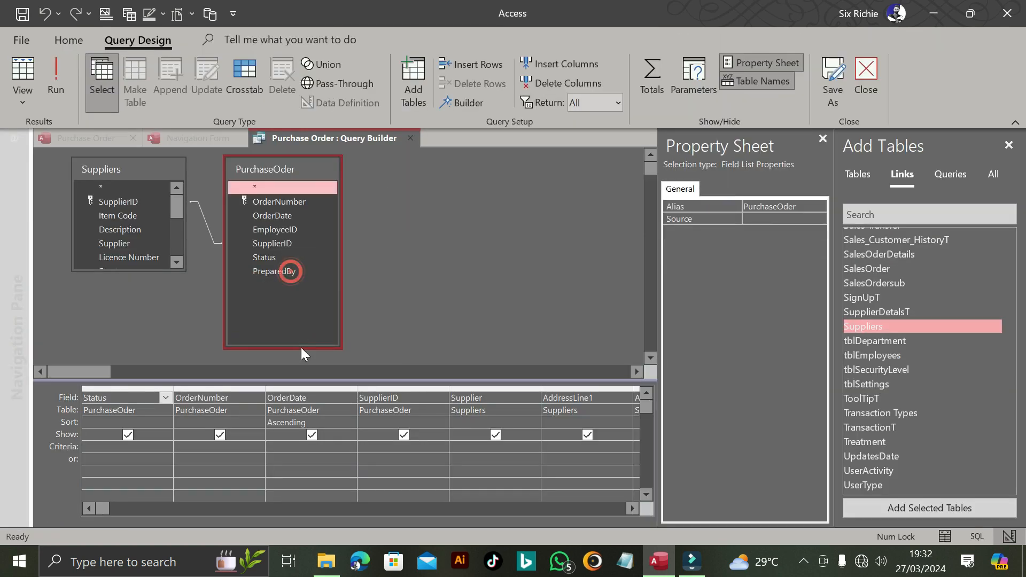
# Lengthen the Suppliers field list in the query diagram and space the Suppliers and PurchaseOder tables farther apart
pyautogui.click(148, 323)
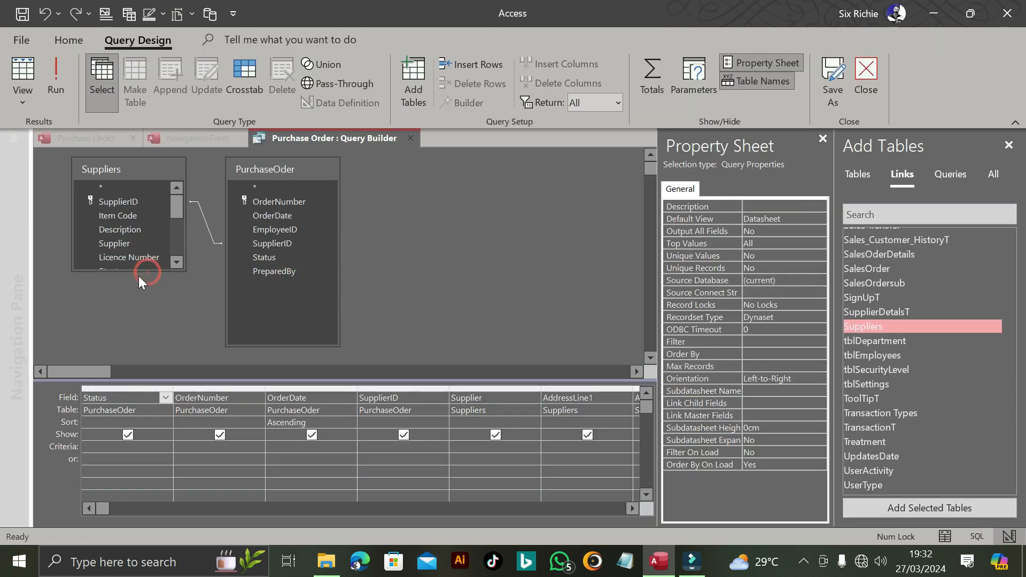
pyautogui.moveTo(139, 271); pyautogui.dragTo(139, 360)
pyautogui.moveTo(114, 170); pyautogui.dragTo(104, 164)
pyautogui.moveTo(261, 170); pyautogui.dragTo(278, 164)
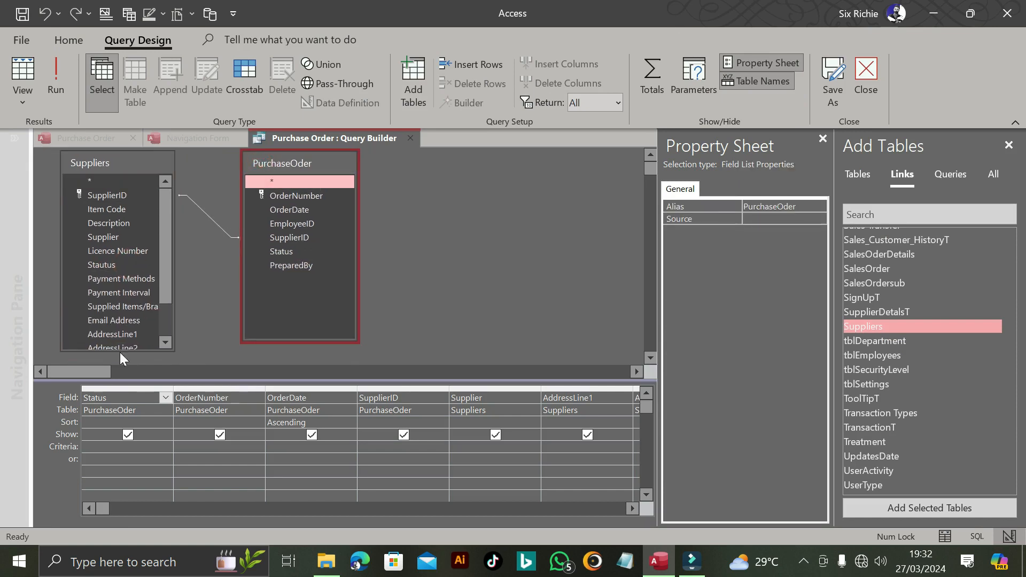
# Enlarge the design grid, review the record source query's fields from Status through EmployeeID, and close the Query Builder
pyautogui.click(138, 381)
pyautogui.moveTo(136, 378); pyautogui.dragTo(138, 365)
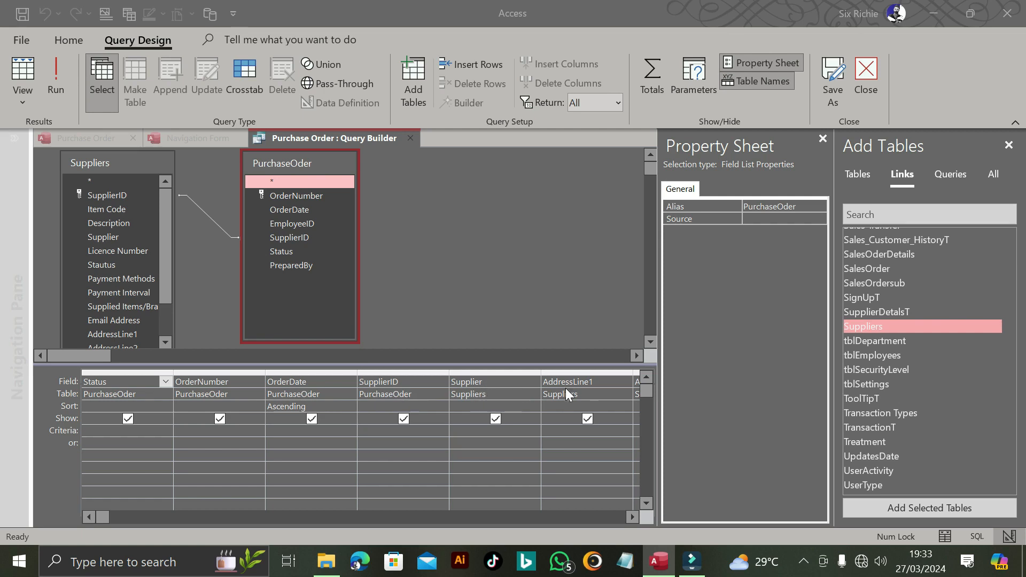
pyautogui.click(634, 518)
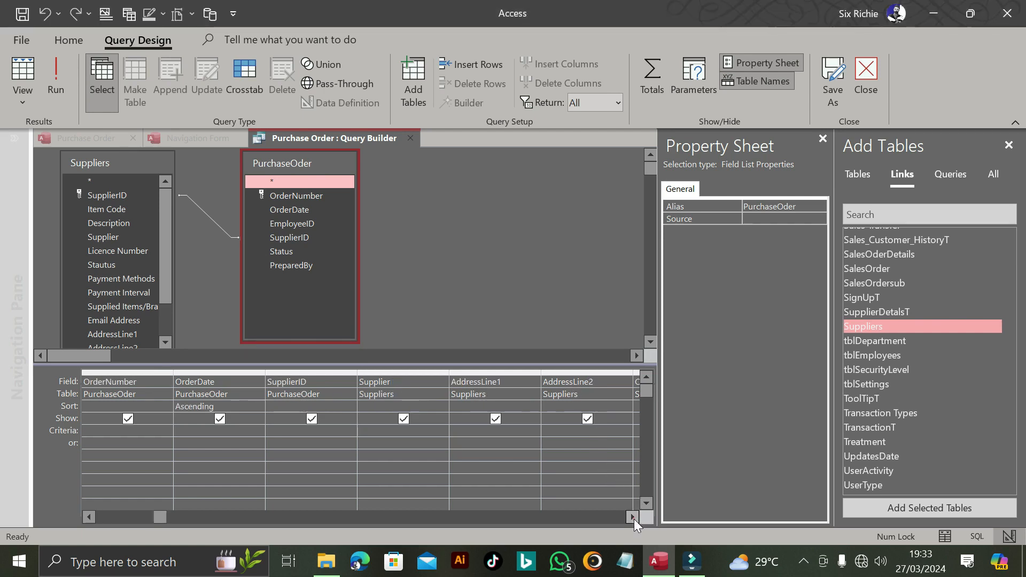
pyautogui.click(633, 518)
pyautogui.click(633, 518)
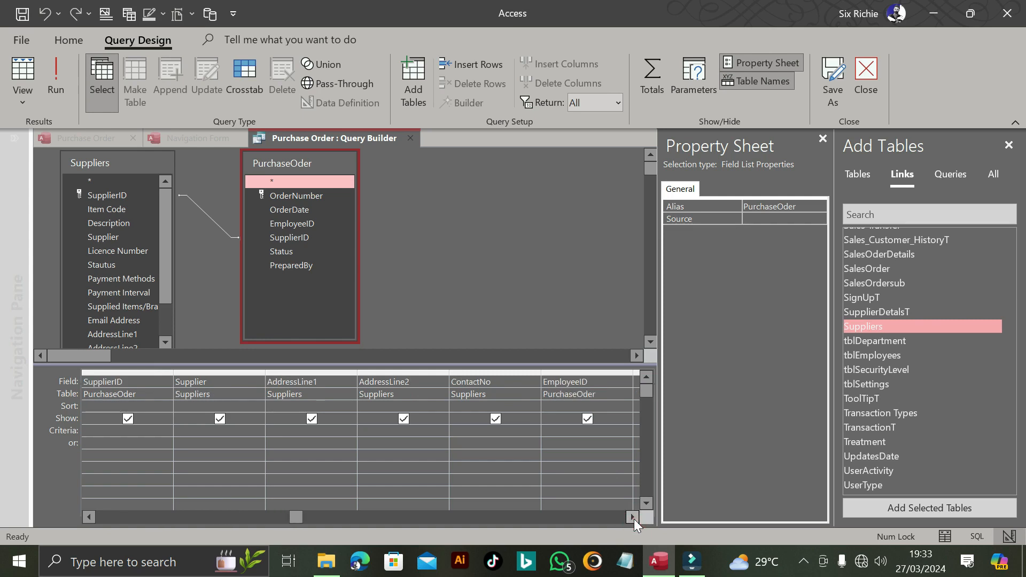
pyautogui.click(633, 518)
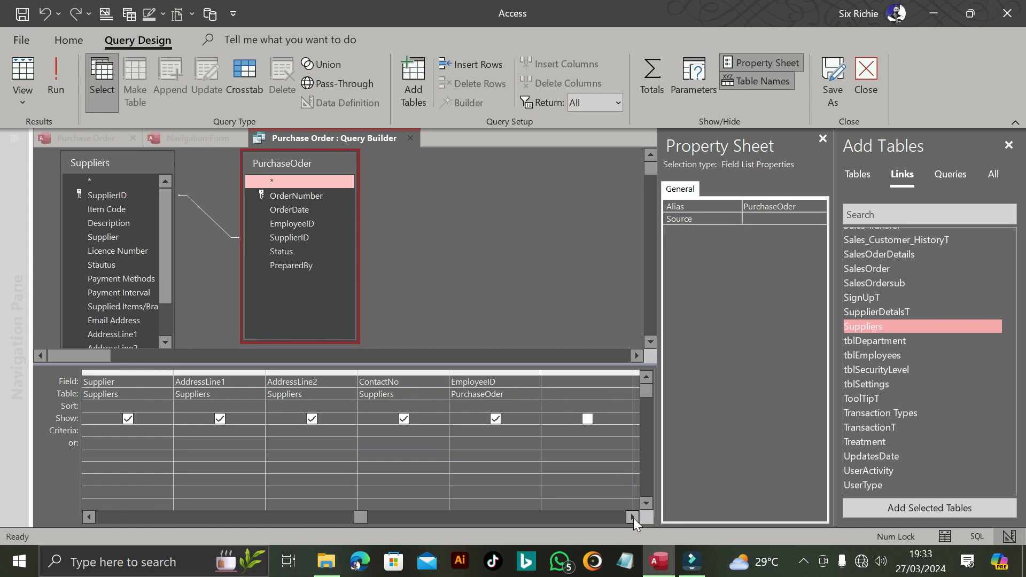
pyautogui.rightClick(330, 136)
pyautogui.click(364, 170)
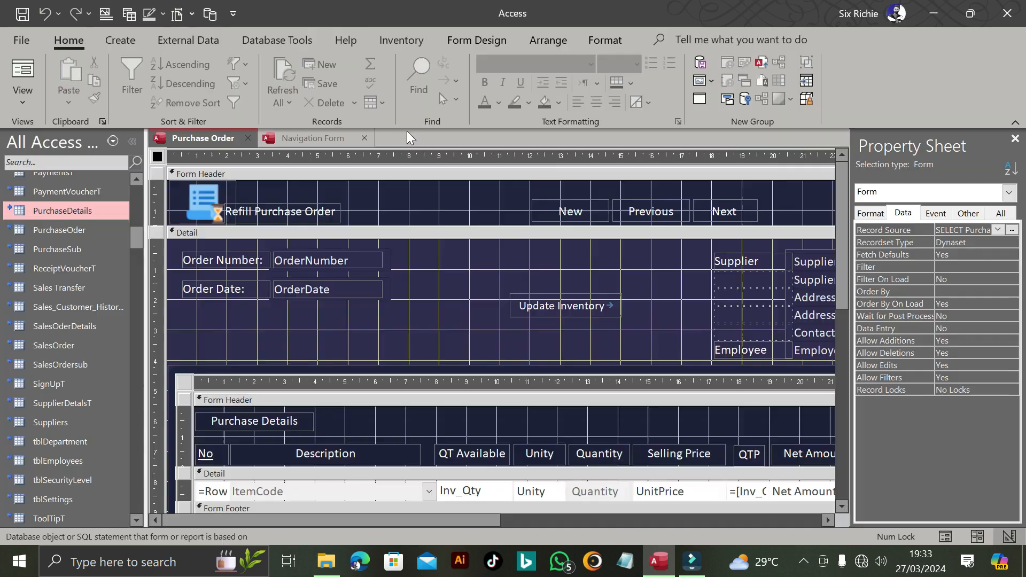
# Show the fields available to the Purchase Order form and select the Status field in the form header
pyautogui.click(158, 157)
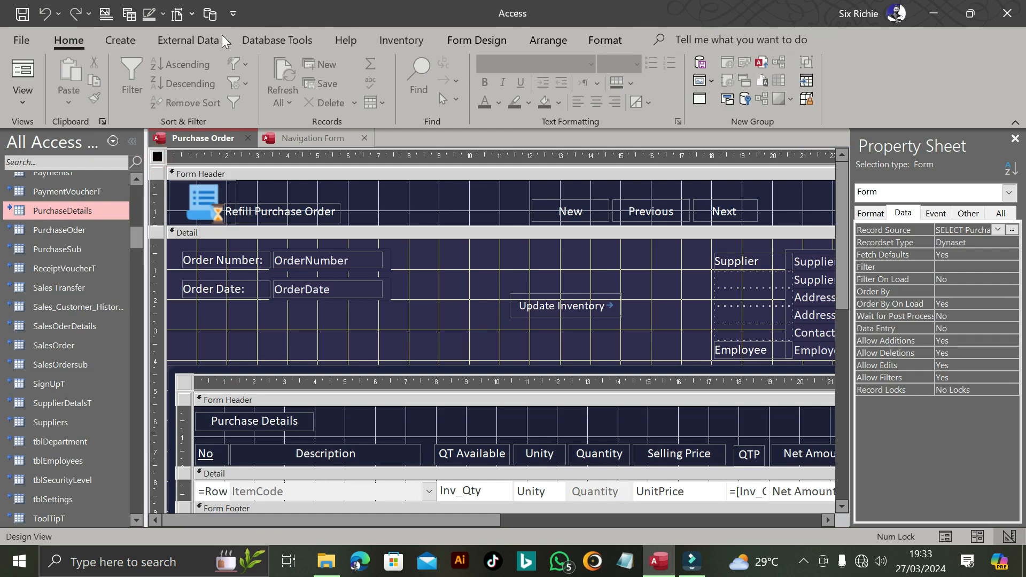
pyautogui.click(454, 40)
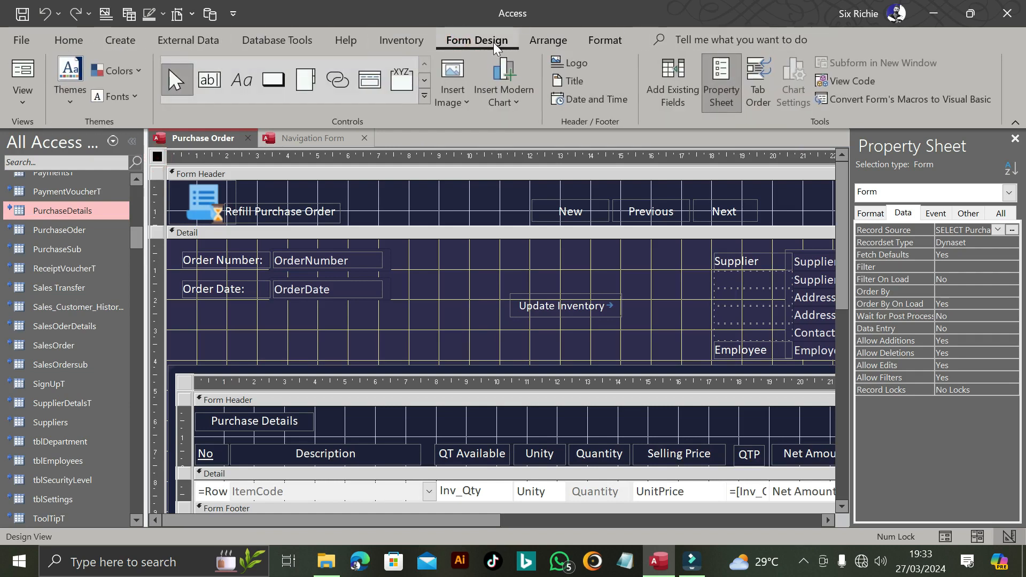
pyautogui.click(689, 86)
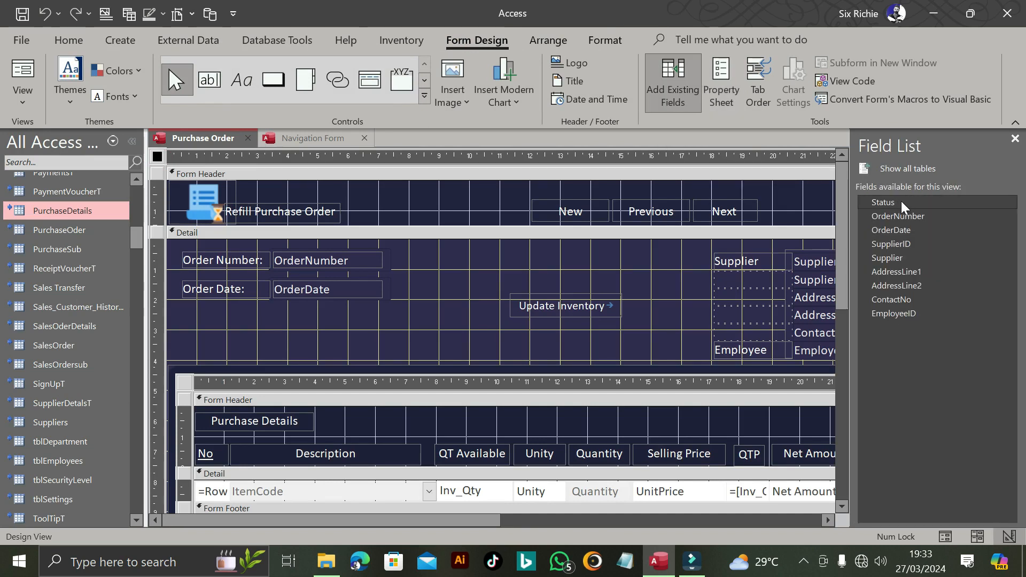
pyautogui.moveTo(898, 201); pyautogui.dragTo(748, 203)
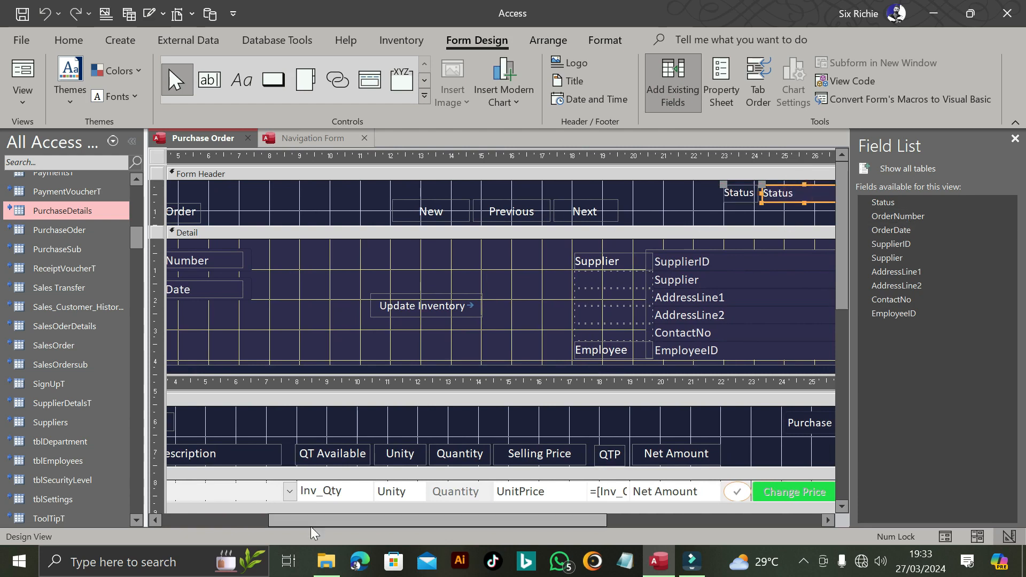
# Inspect the OrderNumber and OrderDate controls and the supplier block's controls from SupplierID through EmployeeID
pyautogui.moveTo(321, 518); pyautogui.dragTo(216, 520)
pyautogui.click(322, 264)
pyautogui.click(307, 291)
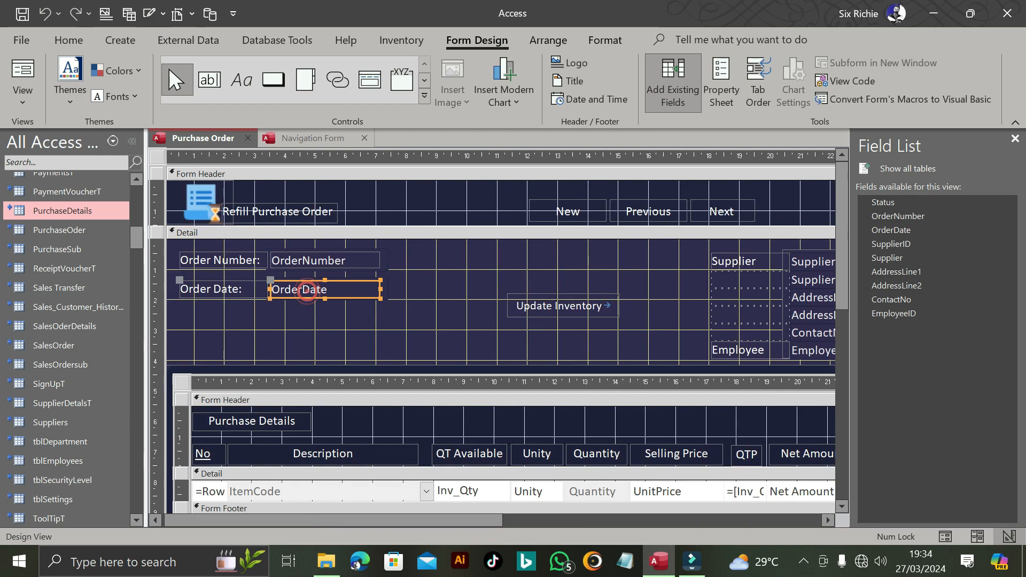
pyautogui.click(802, 262)
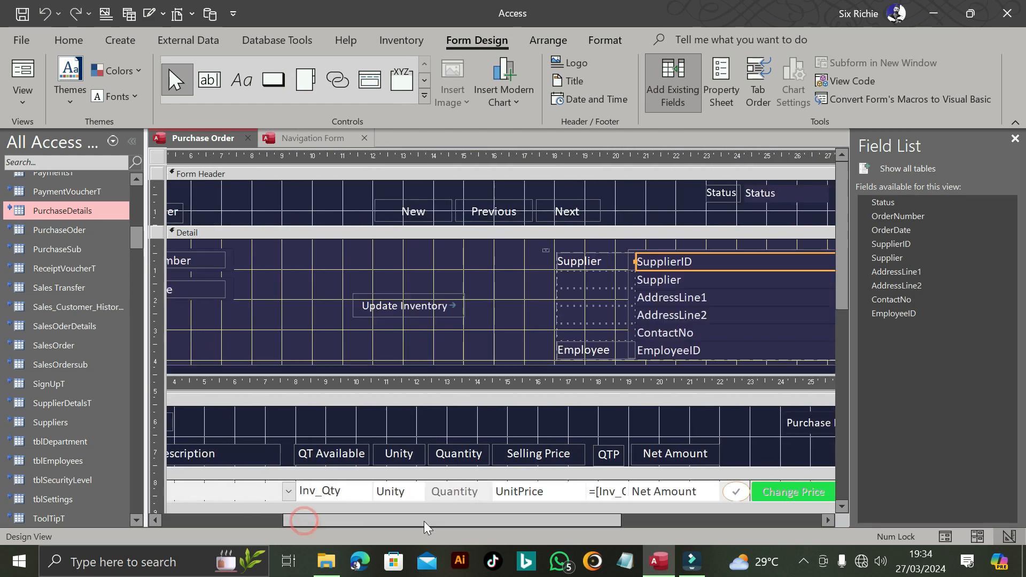
pyautogui.click(685, 282)
pyautogui.click(748, 301)
pyautogui.click(718, 315)
pyautogui.click(705, 333)
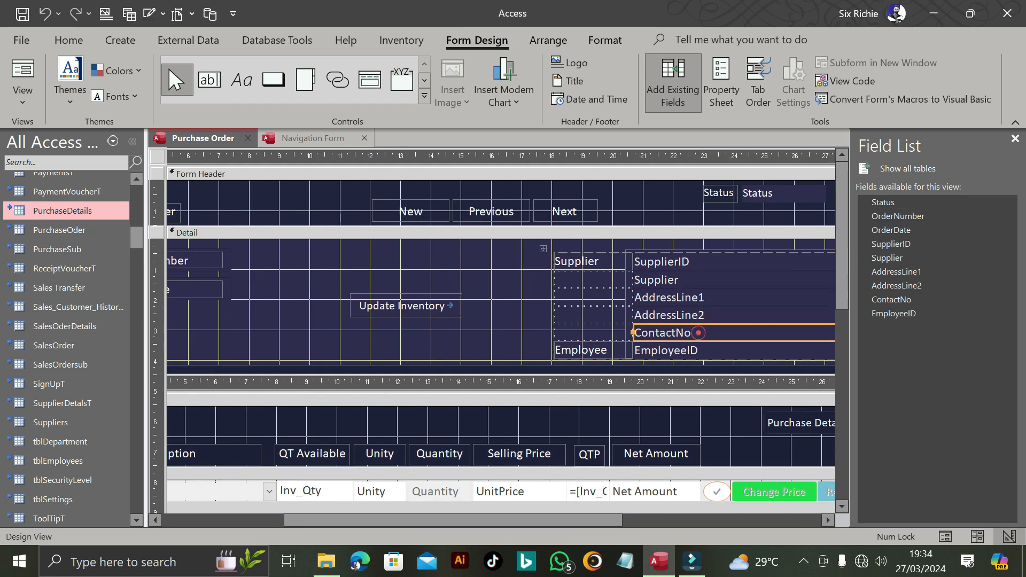
pyautogui.click(713, 350)
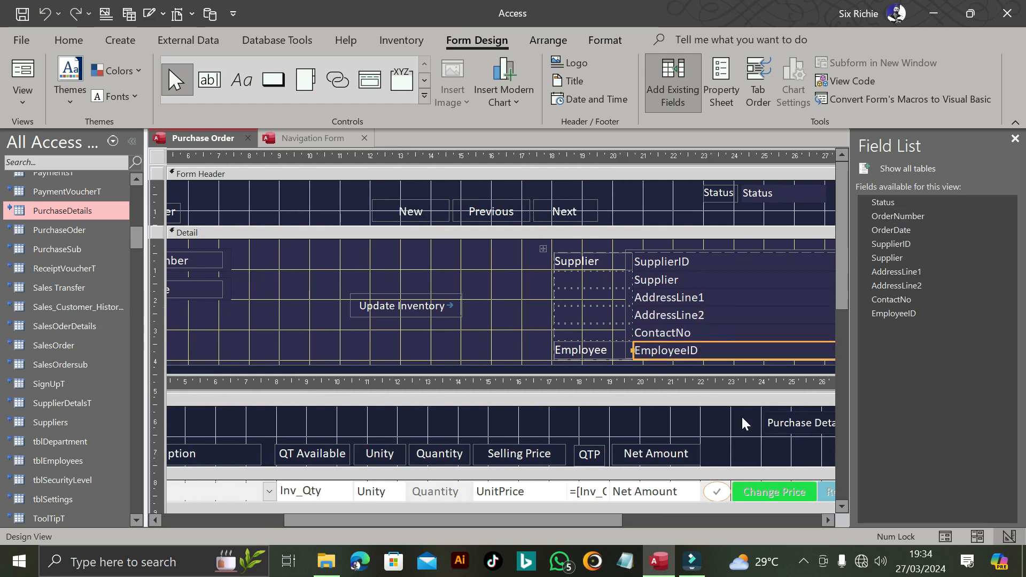
# Check which control types the SupplierID combo box can be changed to, leaving its type as it is
pyautogui.click(679, 262)
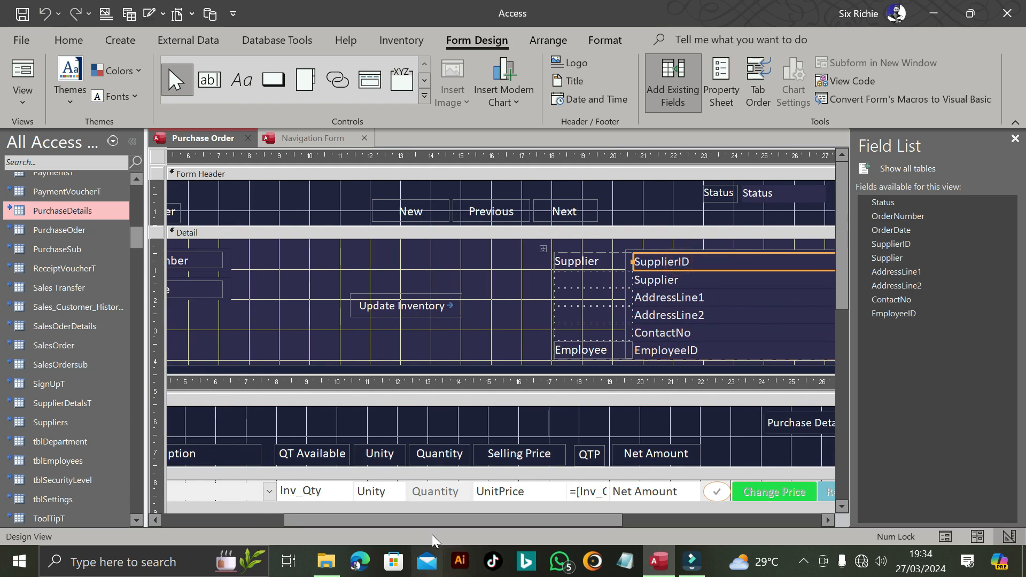
pyautogui.moveTo(466, 521); pyautogui.dragTo(604, 526)
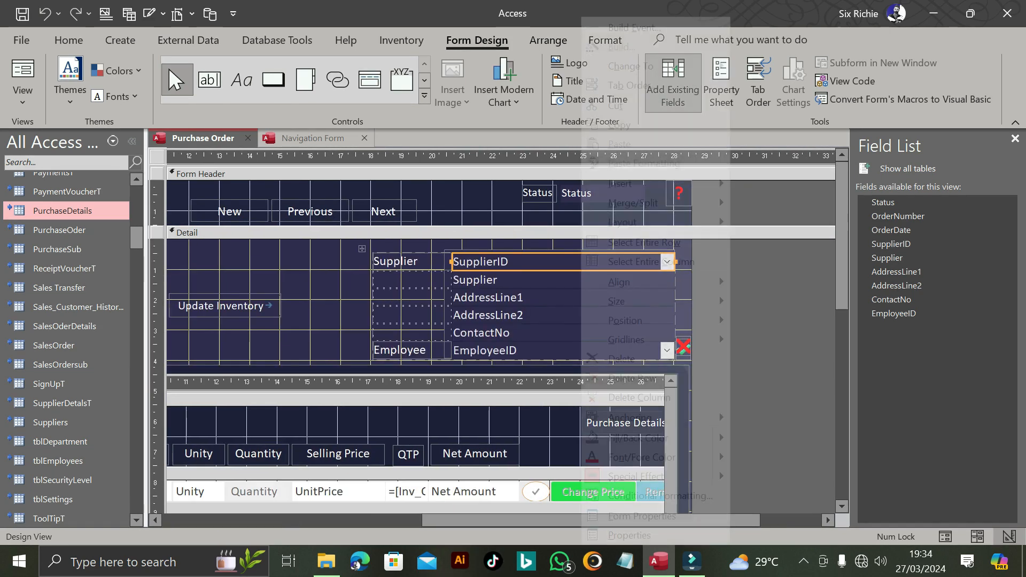
pyautogui.rightClick(583, 261)
pyautogui.moveTo(719, 63)
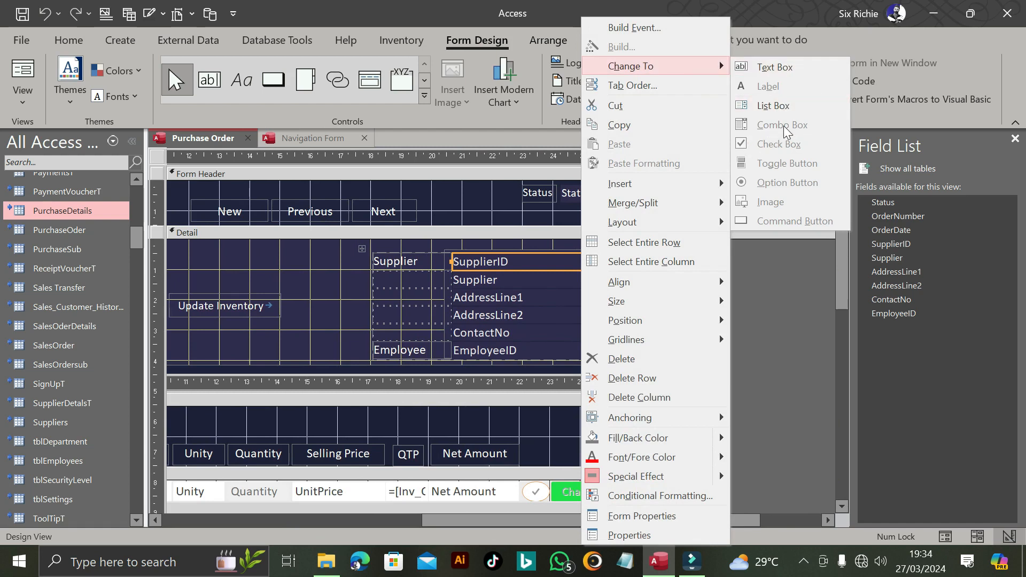
pyautogui.click(768, 347)
pyautogui.click(768, 347)
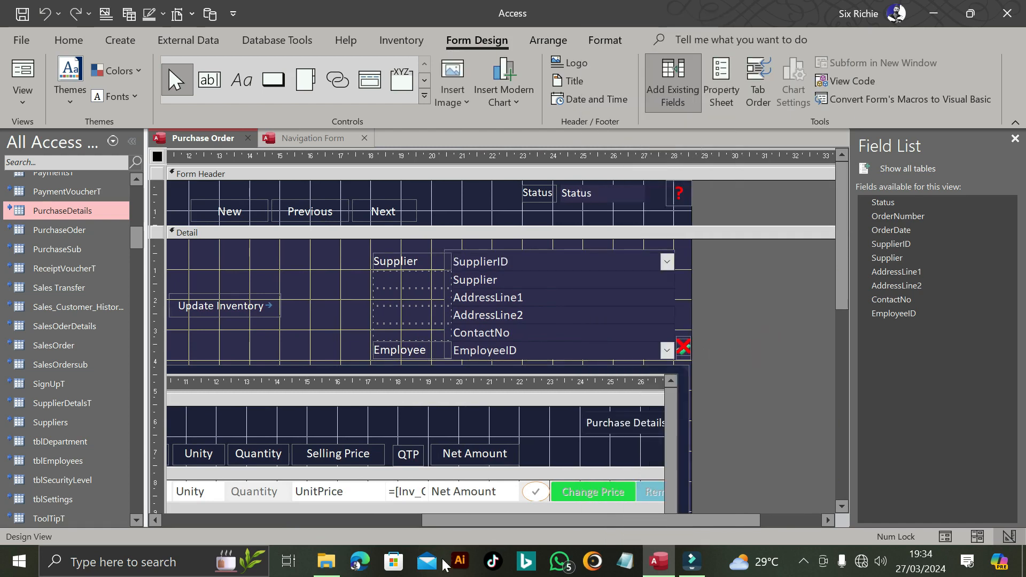
# Add an unbound text box above Update Inventory in the Detail section and delete its attached label
pyautogui.moveTo(457, 521); pyautogui.dragTo(248, 528)
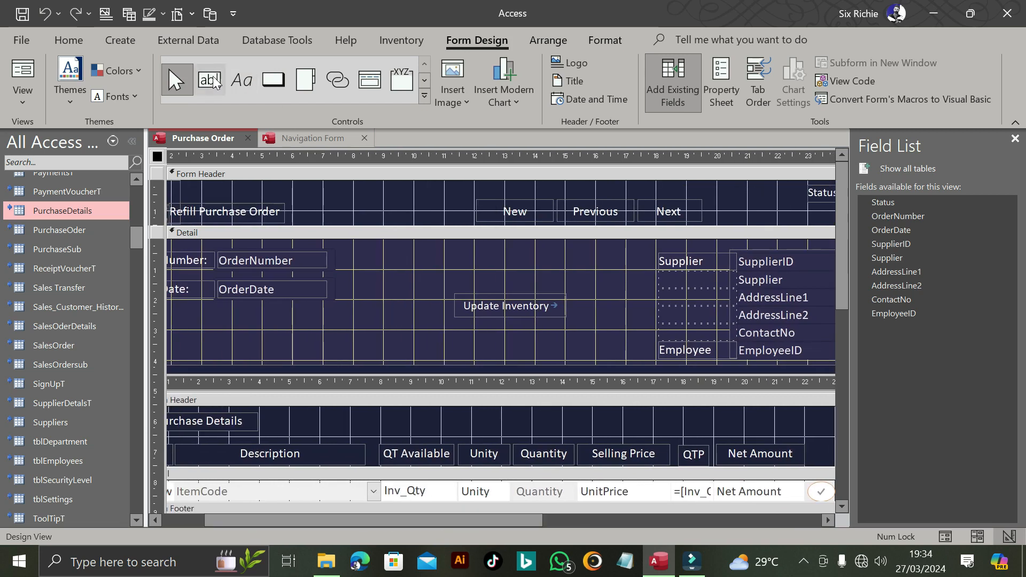
pyautogui.click(395, 248)
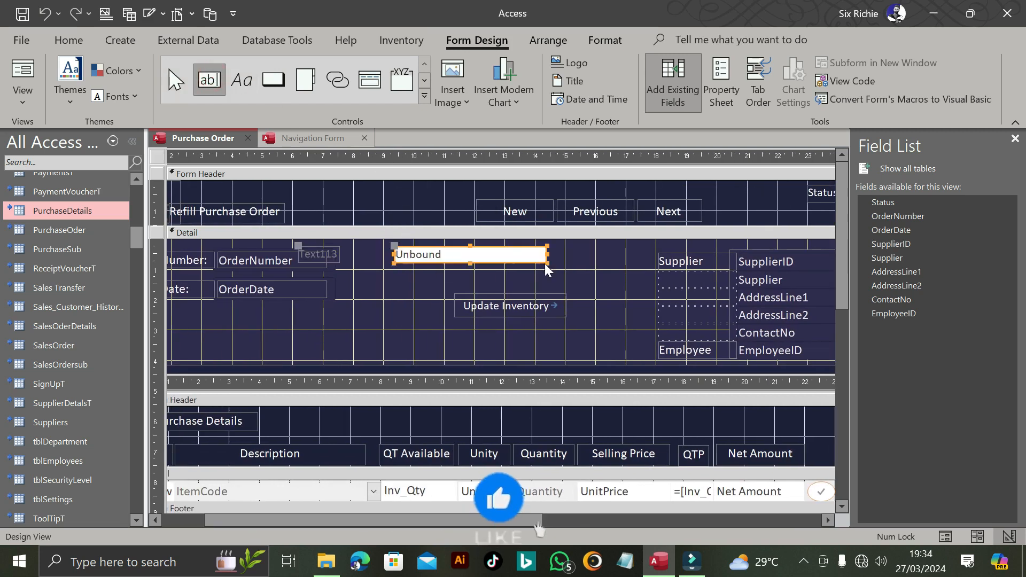
pyautogui.rightClick(318, 253)
pyautogui.click(364, 377)
# Convert the unbound text box to a combo box and extend its left edge slightly
pyautogui.rightClick(450, 258)
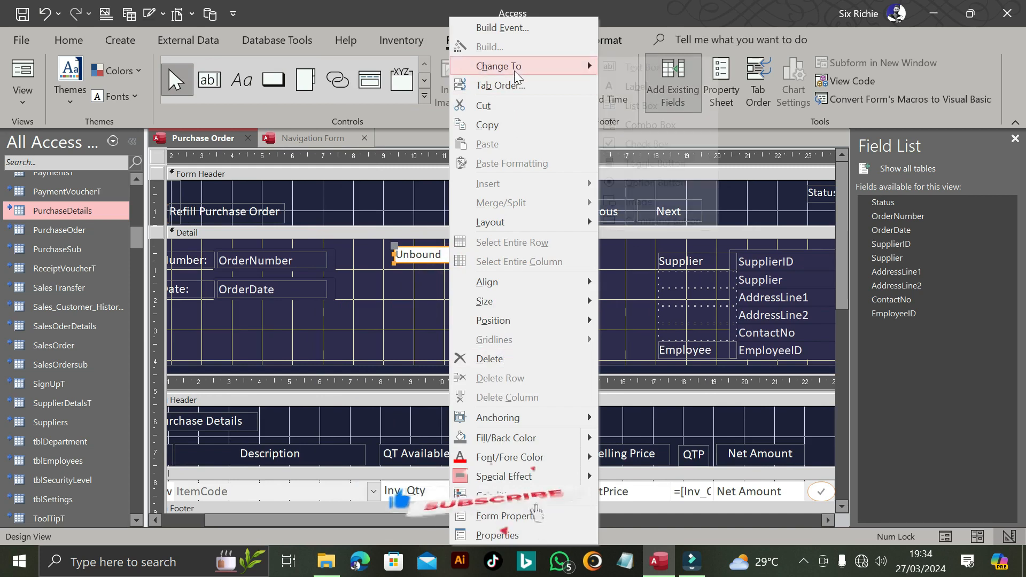
pyautogui.click(513, 80)
pyautogui.rightClick(491, 255)
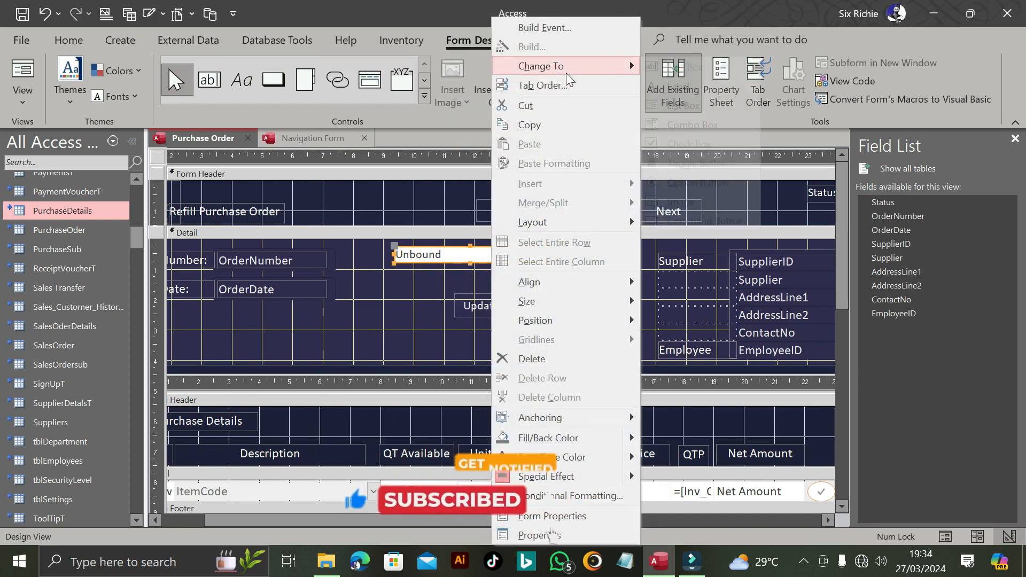
pyautogui.moveTo(625, 67)
pyautogui.click(689, 125)
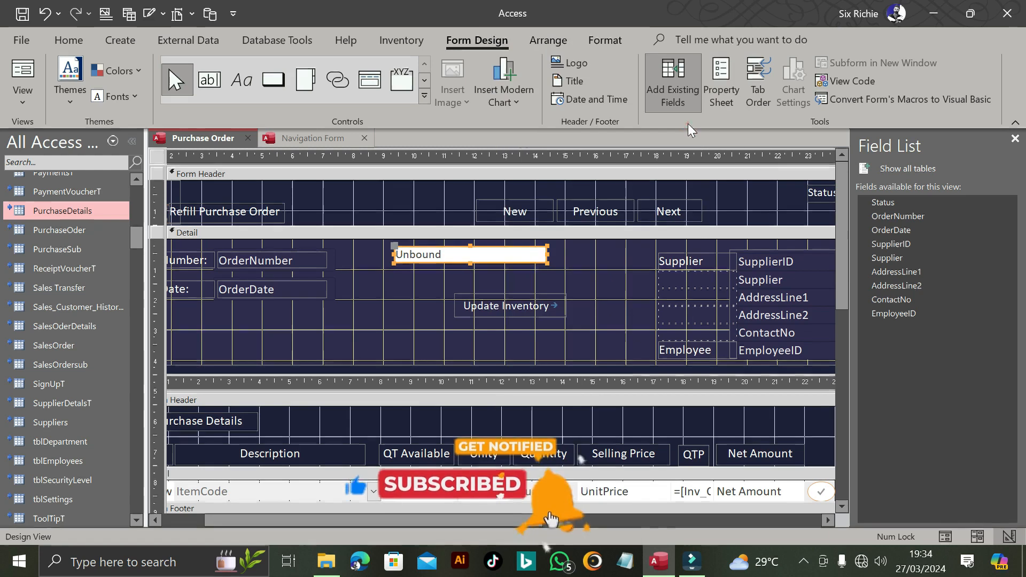
pyautogui.click(520, 257)
pyautogui.moveTo(394, 255)
pyautogui.mouseDown()
pyautogui.moveTo(371, 254)
pyautogui.moveTo(381, 254)
pyautogui.mouseUp()
# Check the SupplierID combo box's data properties and open the unbound combo box's Row Source in the Query Builder
pyautogui.click(765, 261)
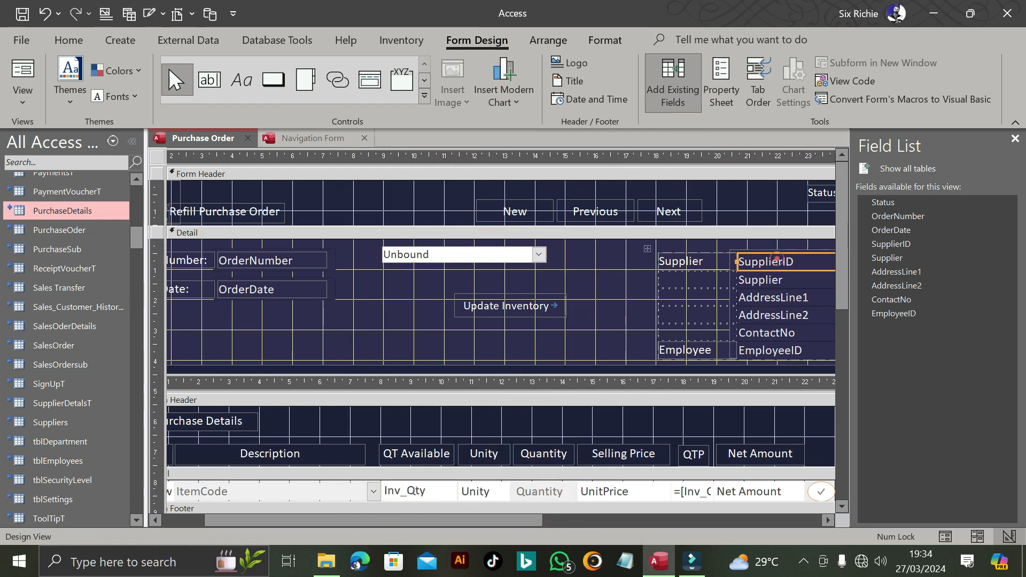
pyautogui.click(720, 86)
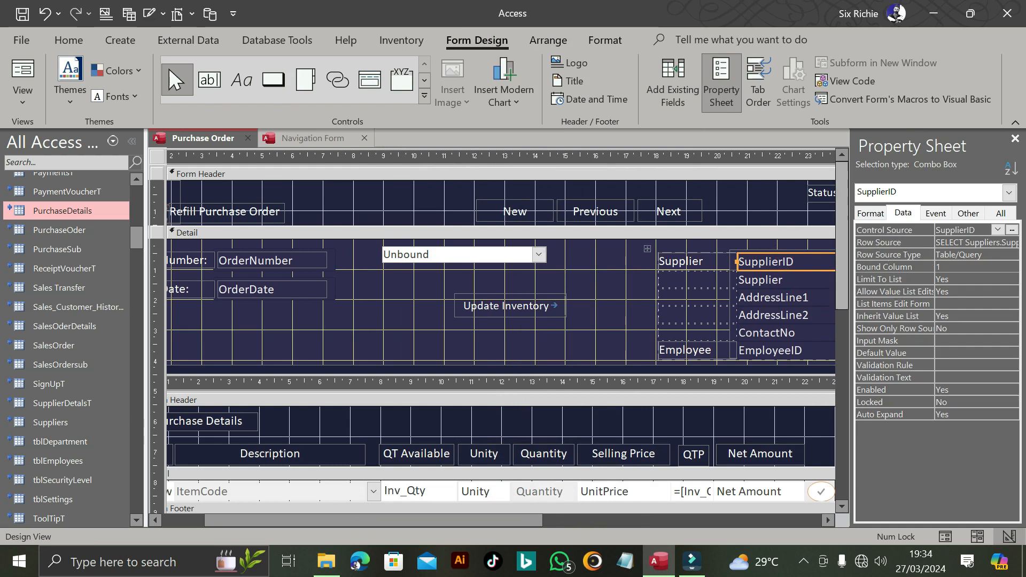
pyautogui.click(502, 261)
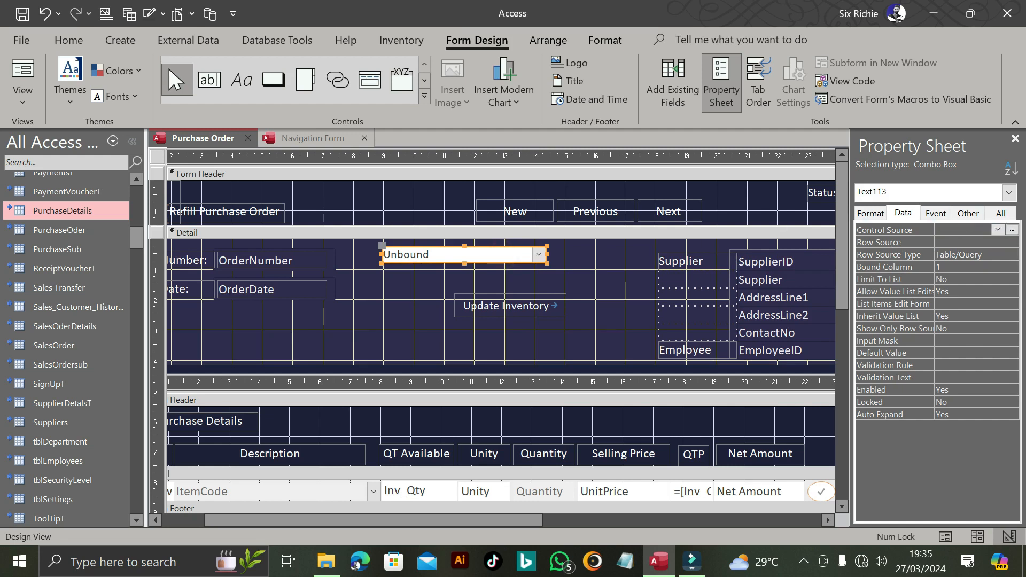
pyautogui.click(967, 242)
pyautogui.click(1011, 242)
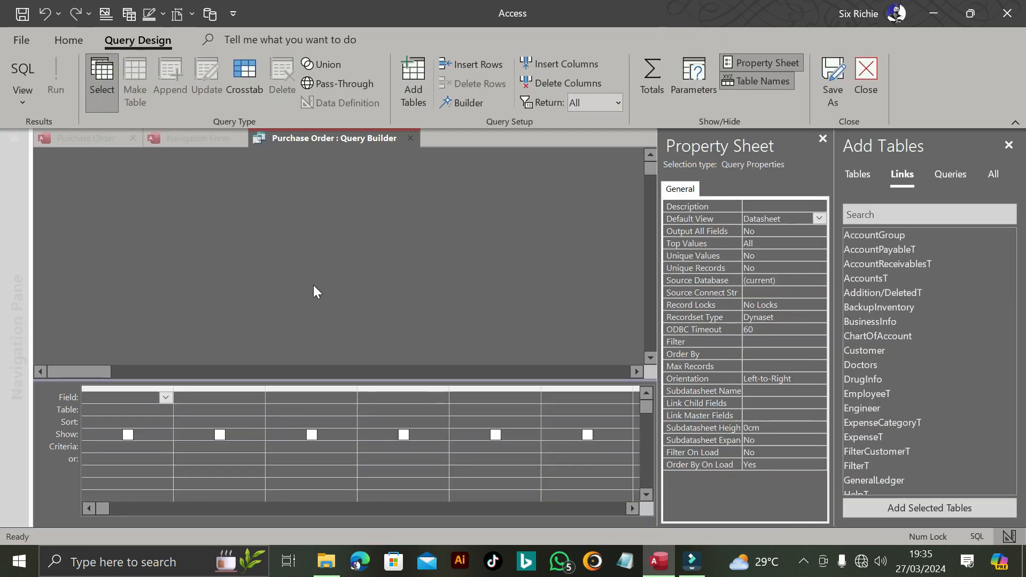
# Enlarge the query's table area and add the linked Suppliers table to it
pyautogui.moveTo(286, 382); pyautogui.dragTo(286, 408)
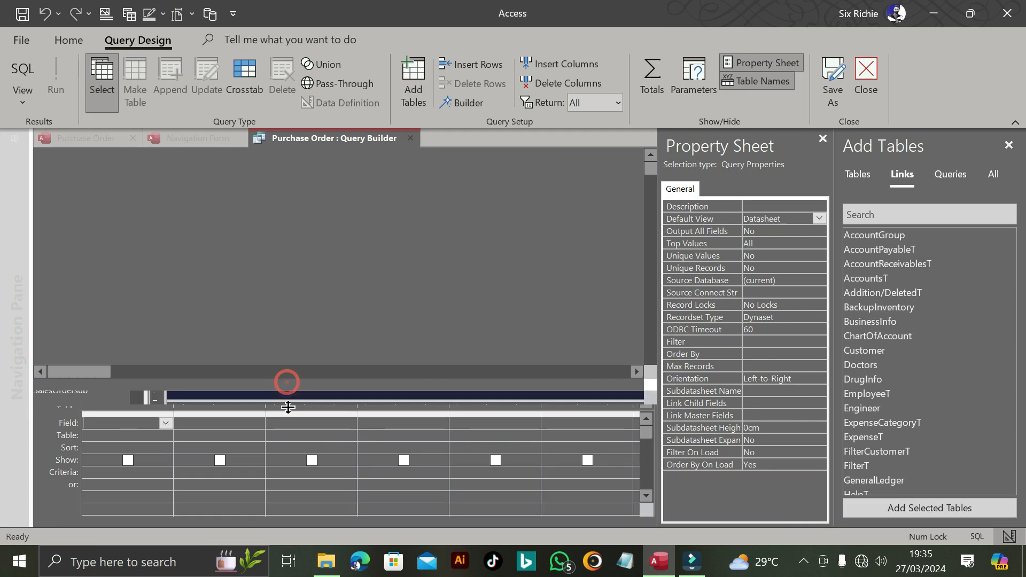
pyautogui.rightClick(324, 219)
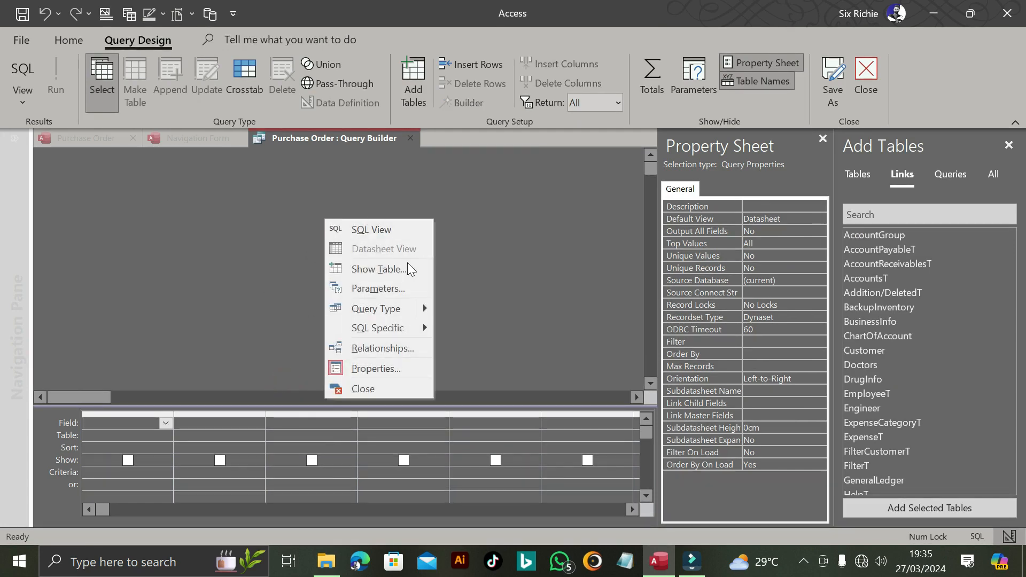
pyautogui.click(906, 194)
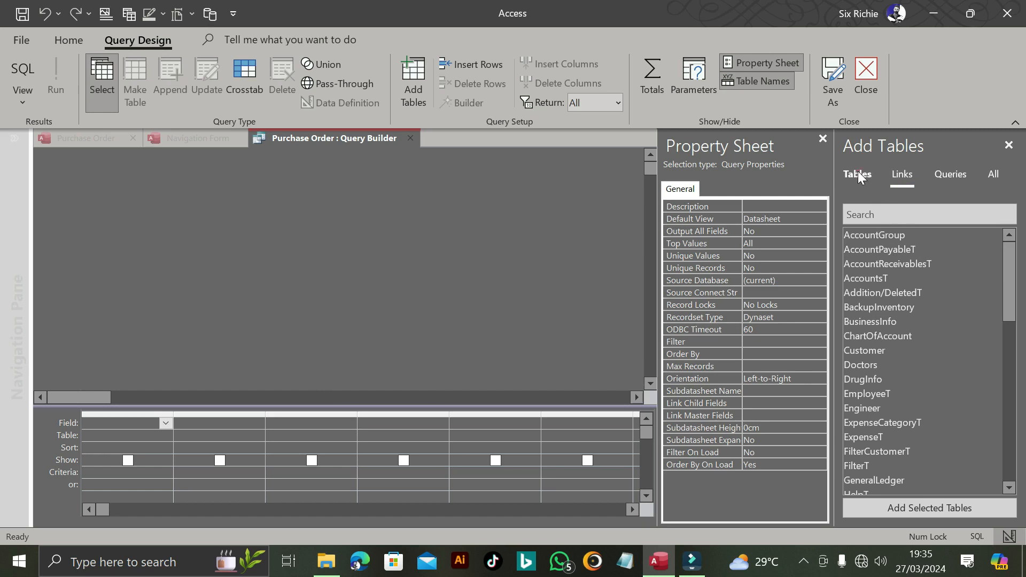
pyautogui.click(857, 174)
pyautogui.click(904, 175)
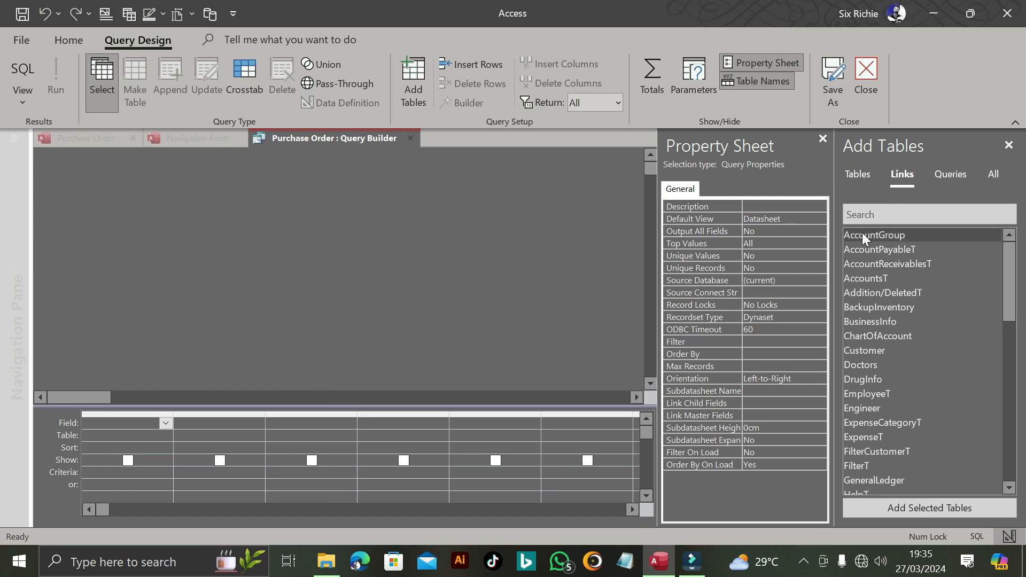
pyautogui.scroll(-2, 897, 331)
pyautogui.scroll(-15, 896, 331)
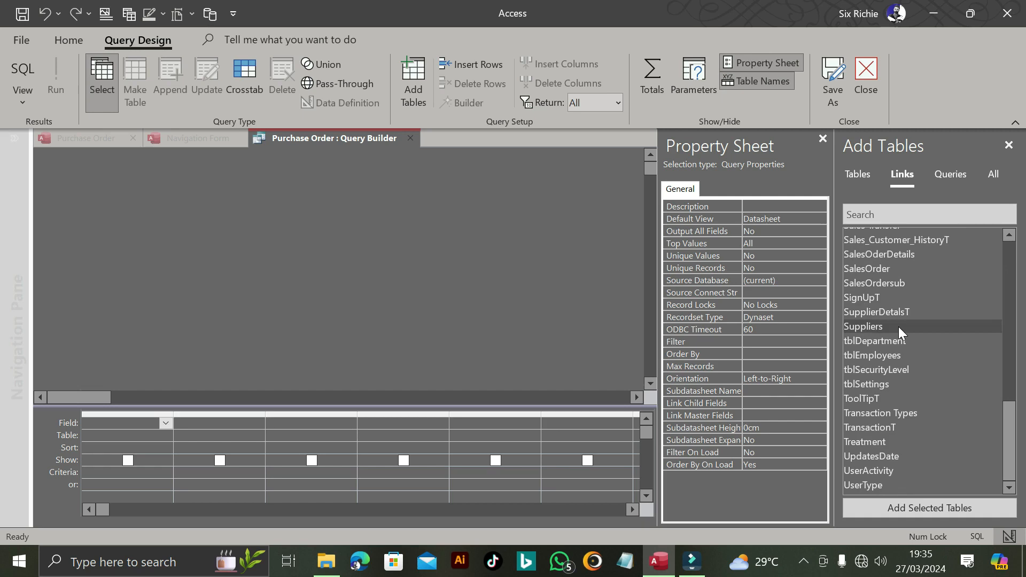
pyautogui.moveTo(911, 326); pyautogui.dragTo(274, 216)
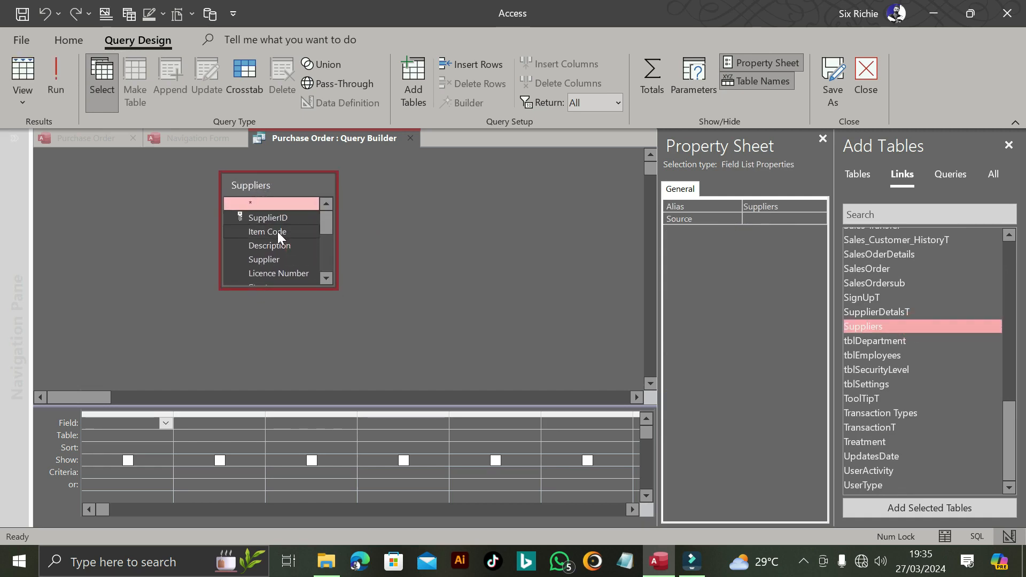
# Add the Supplier field to the query grid, run the query to preview its records, and return to Design View
pyautogui.doubleClick(280, 259)
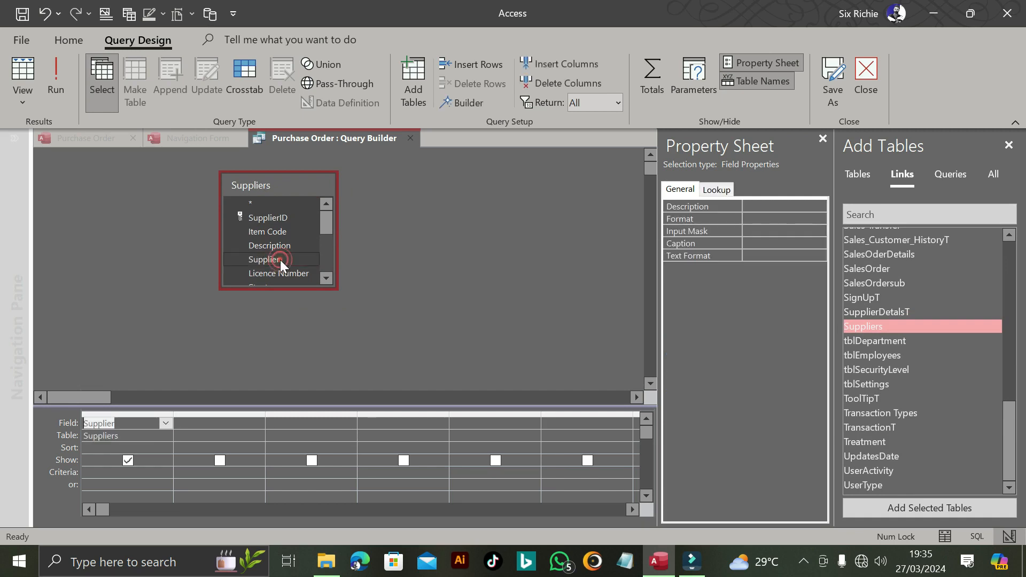
pyautogui.click(55, 79)
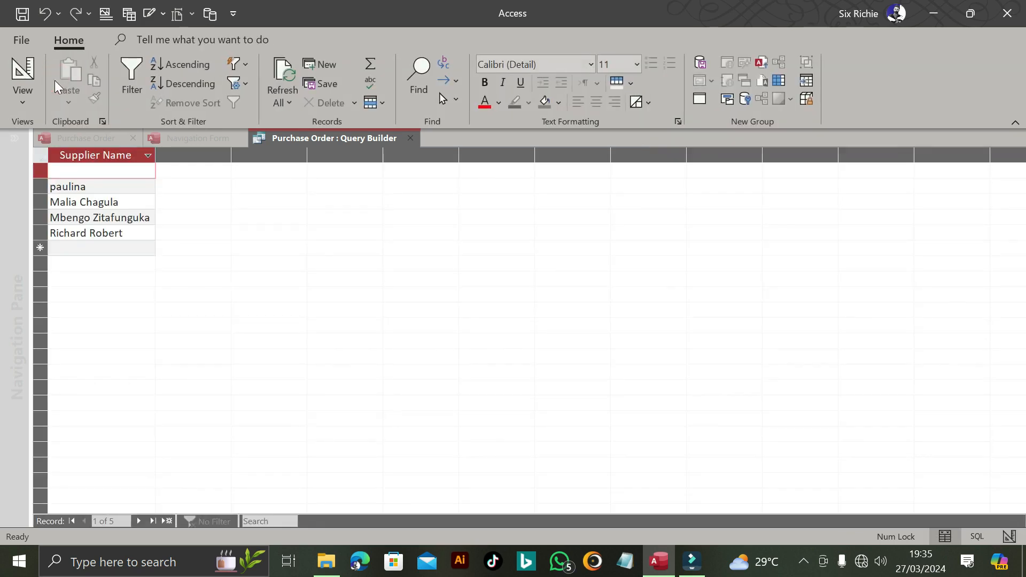
pyautogui.click(26, 75)
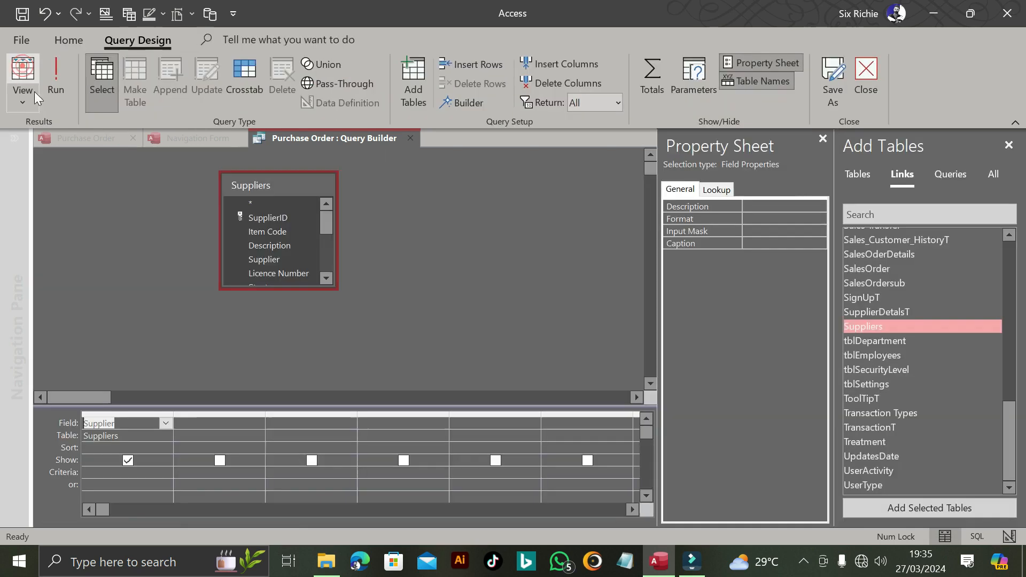
# Save and close the unbound combo box's row source query, and check its supplier list in Form View
pyautogui.rightClick(292, 138)
pyautogui.click(355, 146)
pyautogui.click(408, 138)
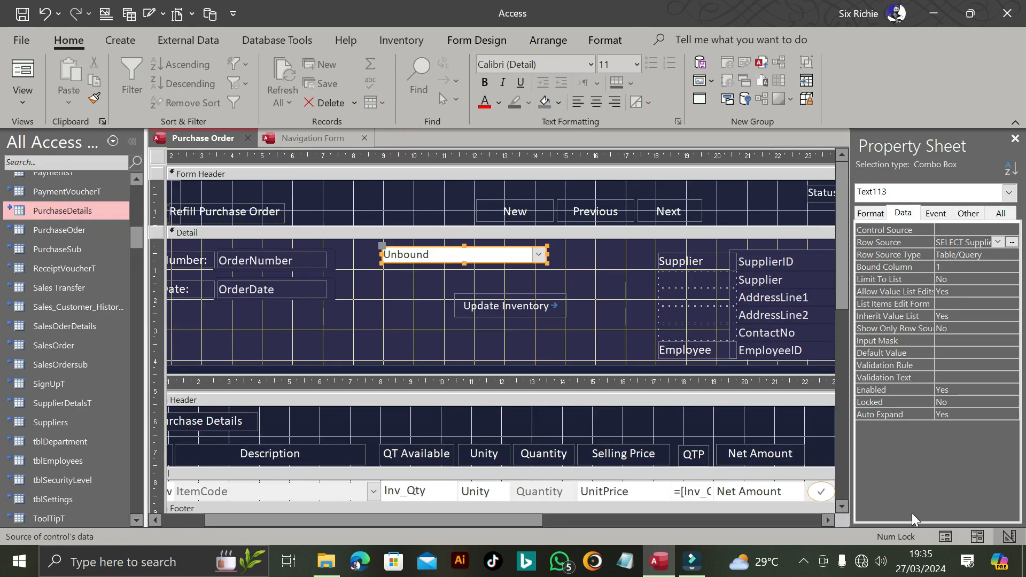
pyautogui.click(945, 536)
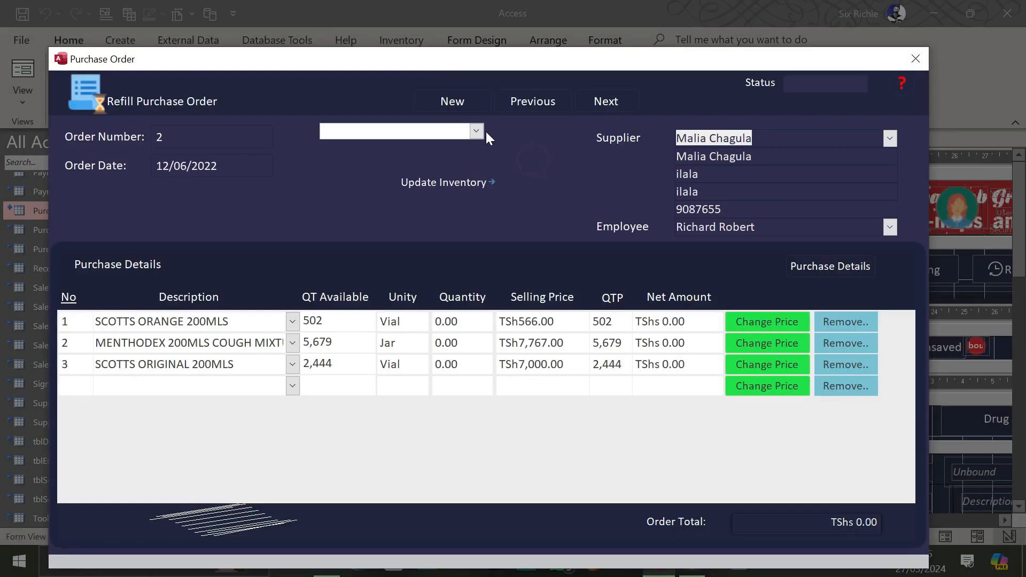
pyautogui.click(476, 131)
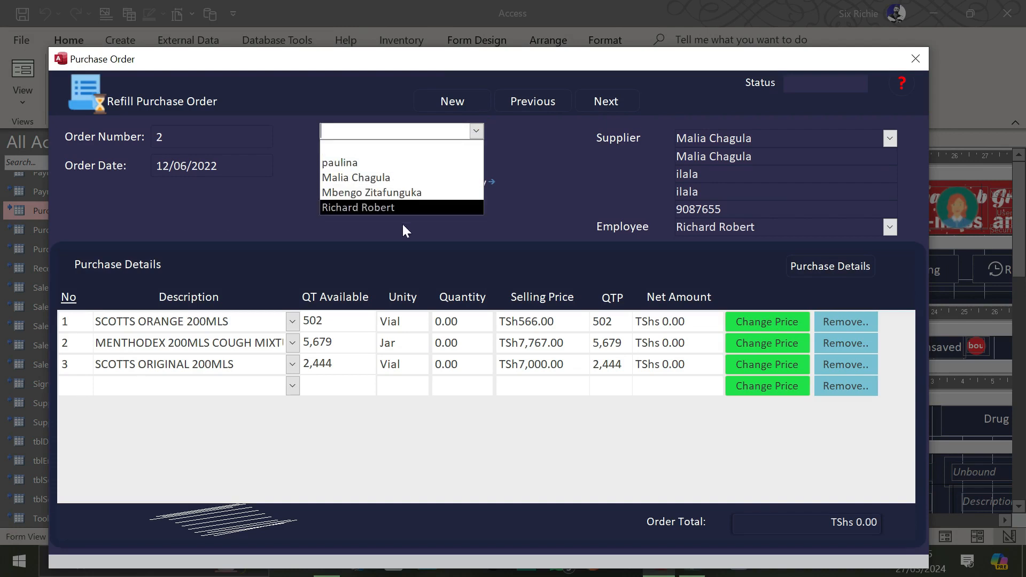
pyautogui.press('Down')
pyautogui.click(526, 159)
# Return the form to Design View and delete the unbound combo box
pyautogui.rightClick(461, 61)
pyautogui.click(507, 168)
pyautogui.rightClick(497, 256)
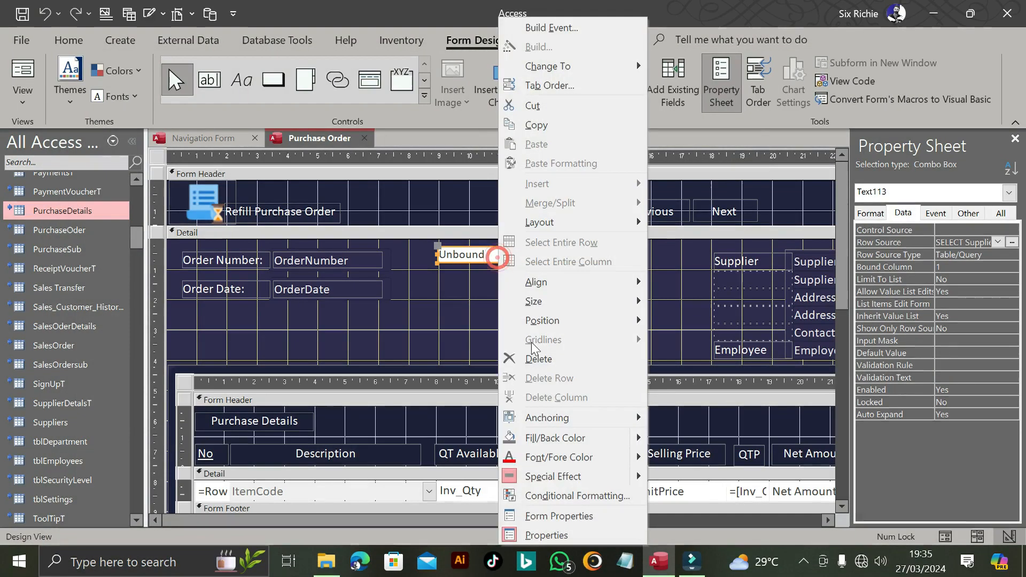
pyautogui.click(555, 356)
# Open the SupplierID combo box's Row Source in the Query Builder, examine its Suppliers fields, and close the builder
pyautogui.click(804, 258)
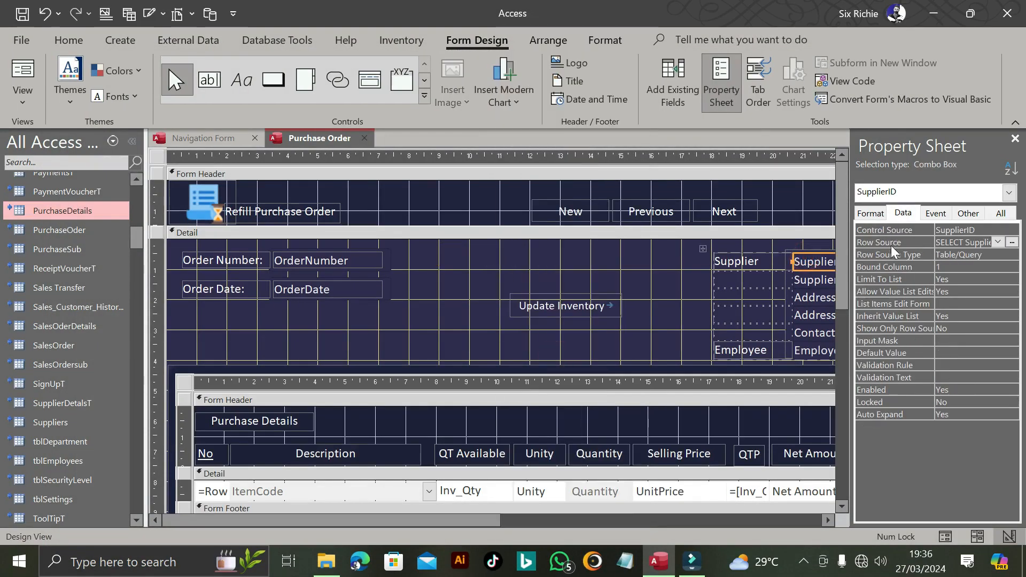
pyautogui.click(1011, 242)
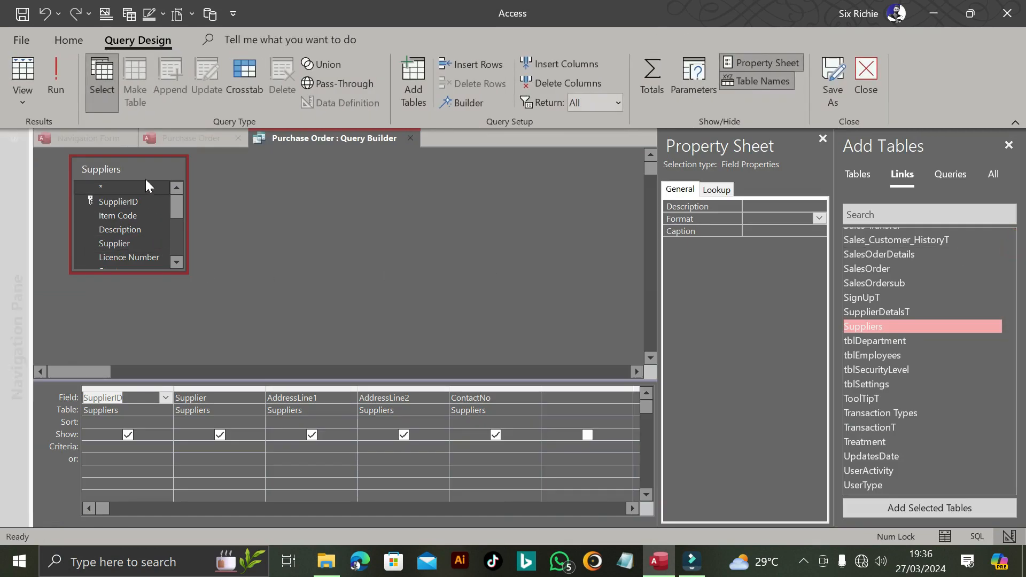
pyautogui.moveTo(120, 162); pyautogui.dragTo(124, 163)
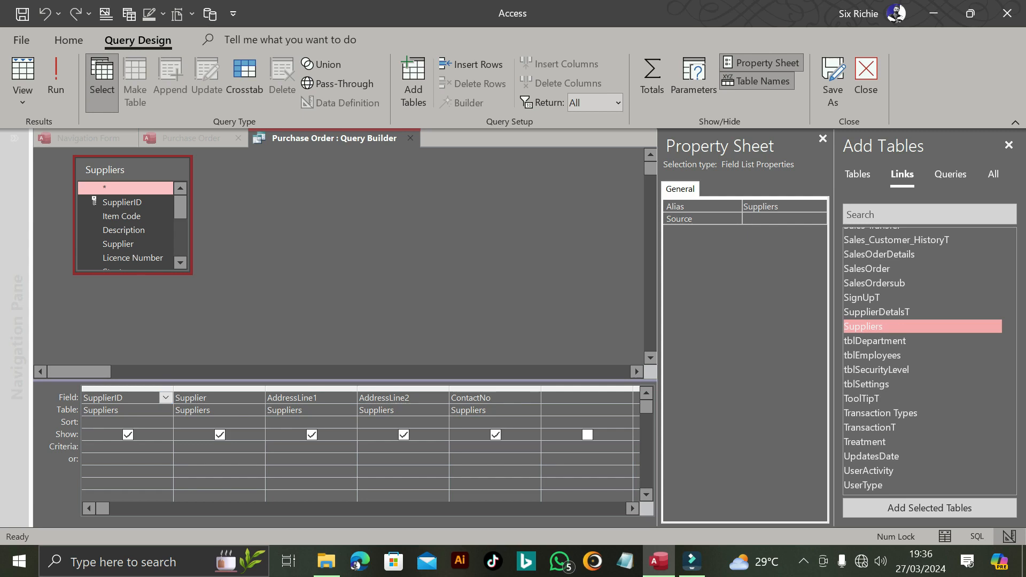
pyautogui.click(220, 387)
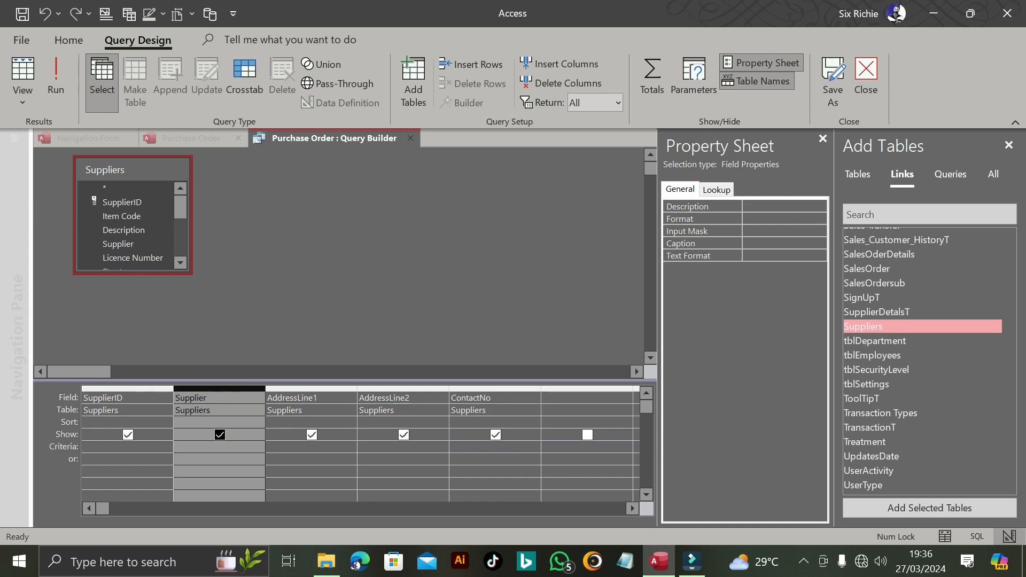
pyautogui.rightClick(357, 134)
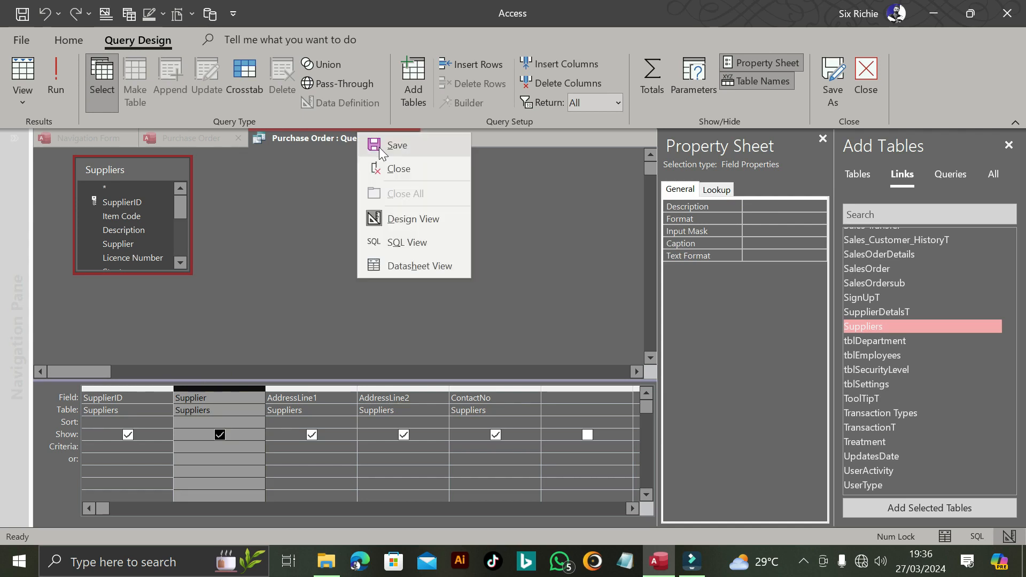
pyautogui.click(409, 138)
# Examine the SupplierID combo box's Column Count and Column Widths format properties
pyautogui.click(870, 213)
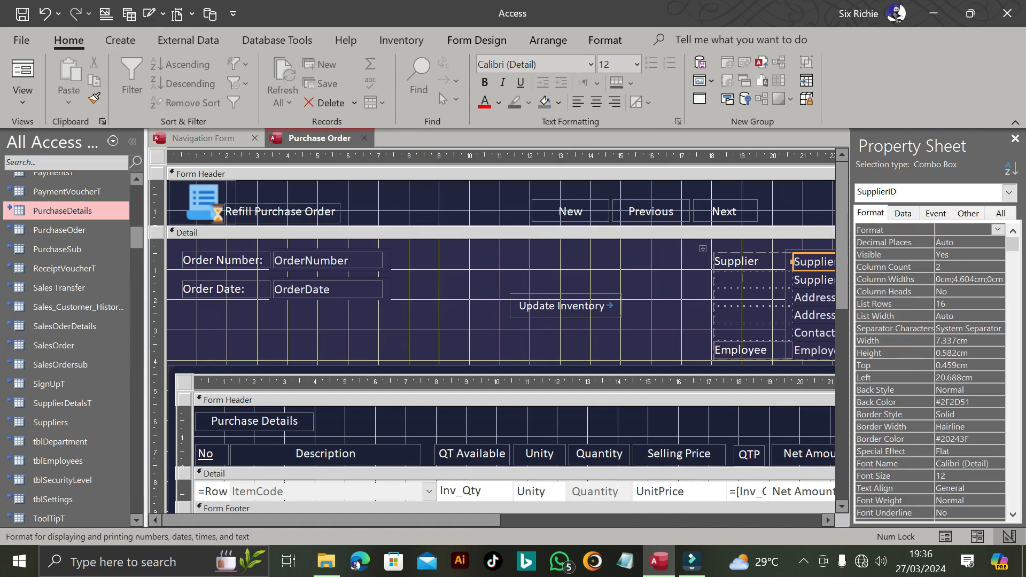
pyautogui.click(938, 267)
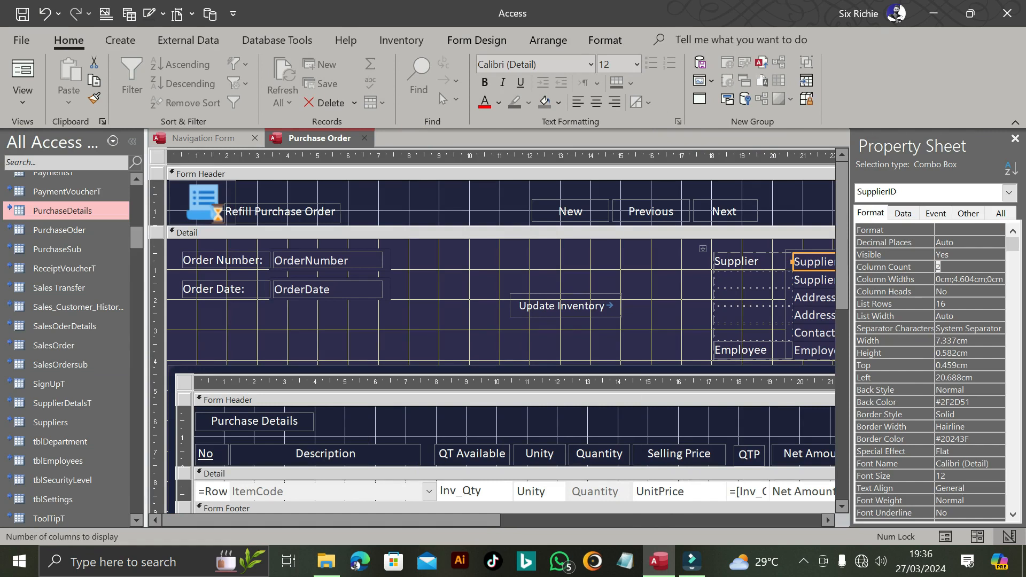
pyautogui.click(942, 263)
pyautogui.press('Return')
pyautogui.hotkey('shift', 'Left')
pyautogui.hotkey('shift', 'Left')
pyautogui.hotkey('shift', 'Left')
pyautogui.hotkey('shift', 'Left')
pyautogui.hotkey('shift', 'Left')
pyautogui.hotkey('shift', 'Left')
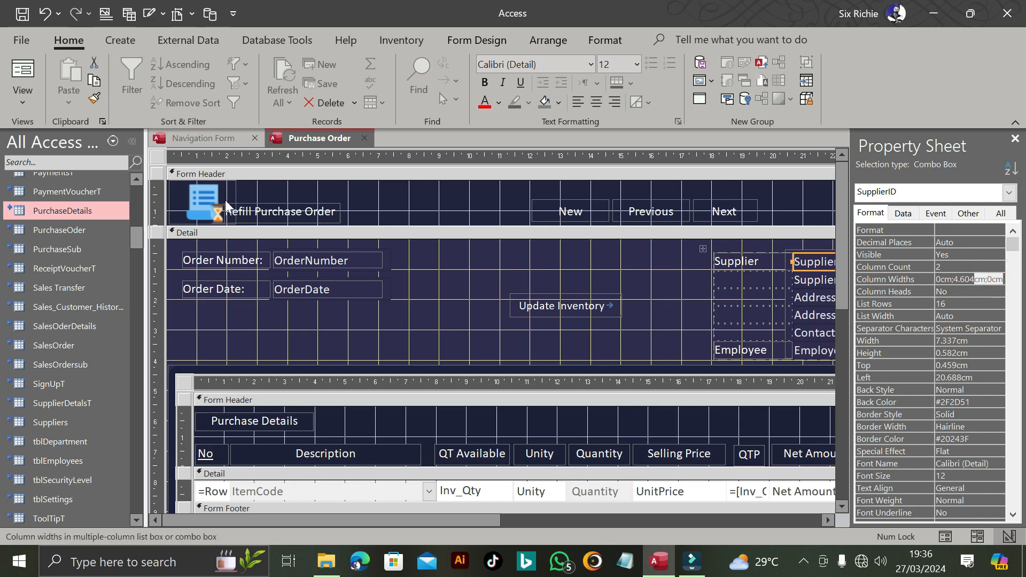
# Save the form, switch it to Form View, and choose a different supplier for order number 2
pyautogui.rightClick(305, 145)
pyautogui.click(325, 154)
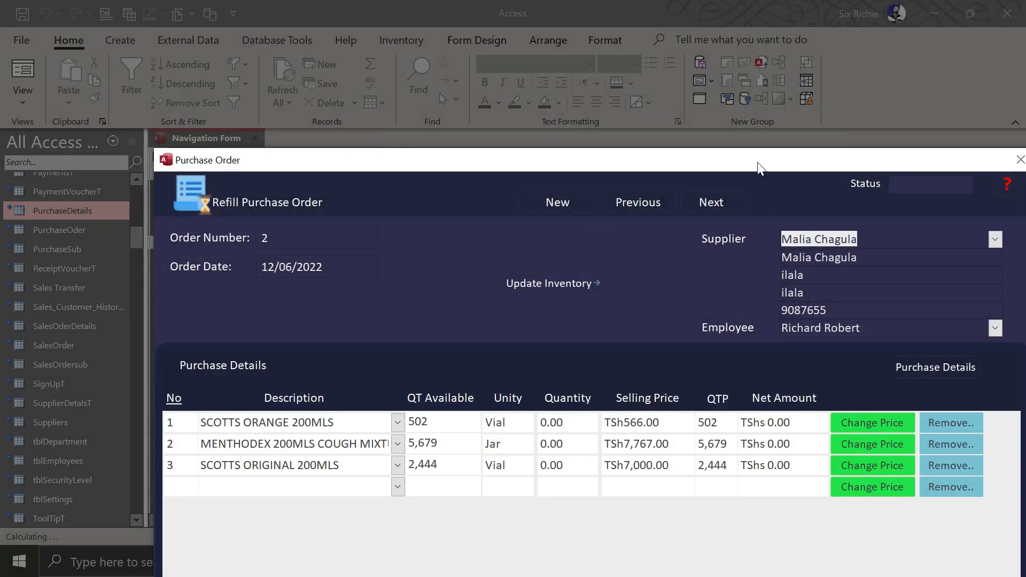
pyautogui.moveTo(760, 168); pyautogui.dragTo(656, 106)
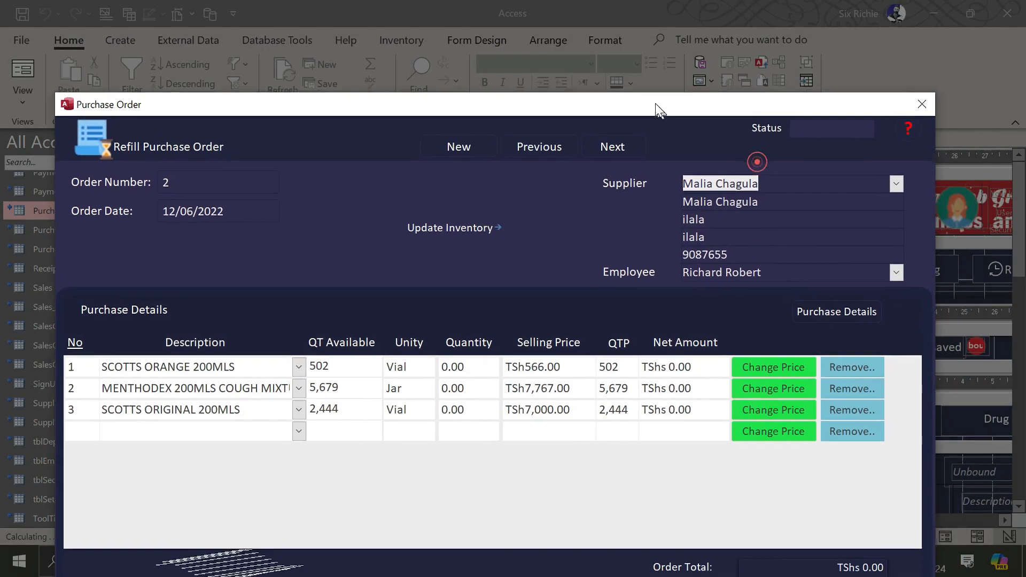
pyautogui.click(887, 177)
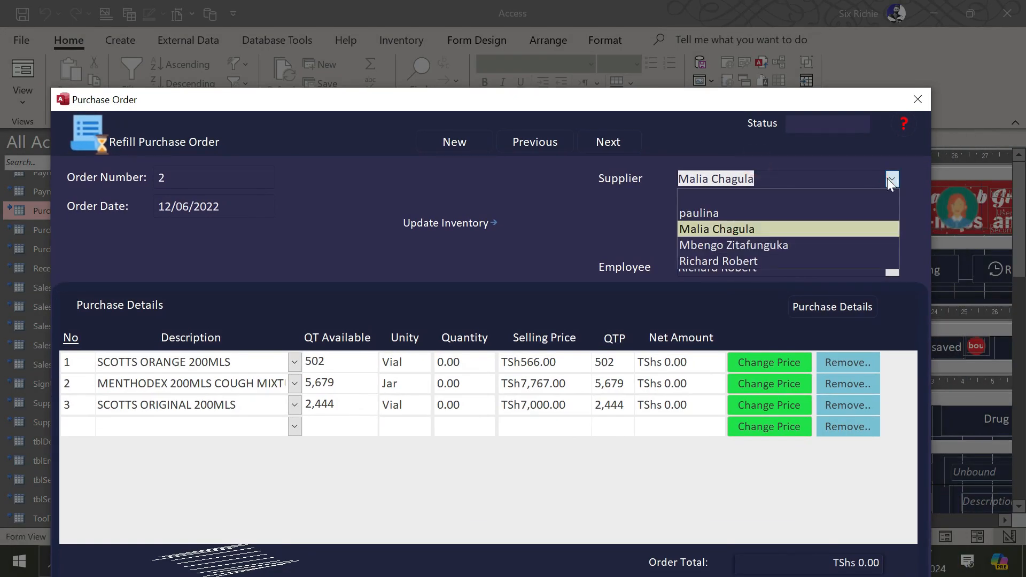
pyautogui.click(738, 244)
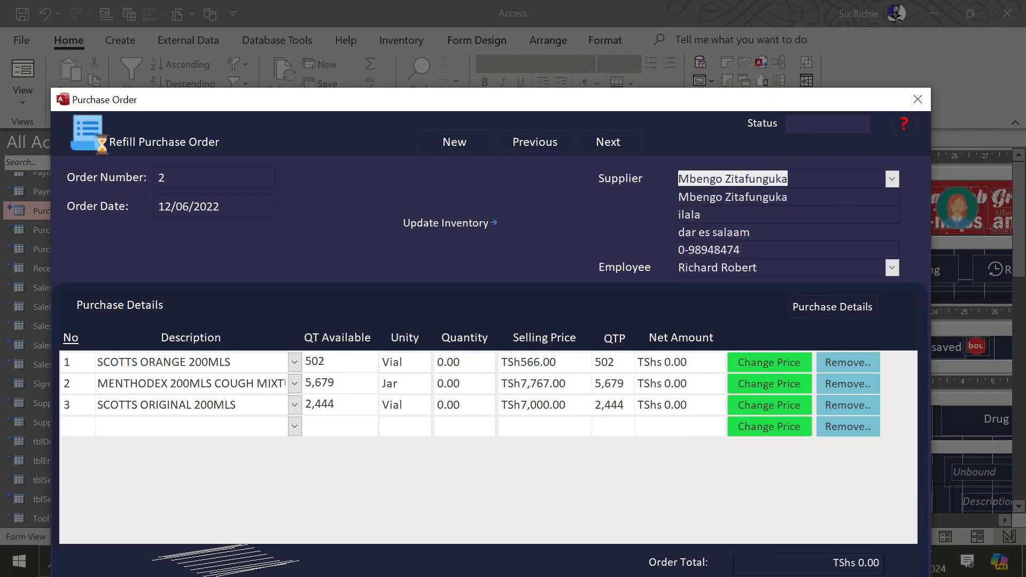
# Return the form to Design View, check which control types the EmployeeID combo box can change to, and keep it selected
pyautogui.rightClick(576, 102)
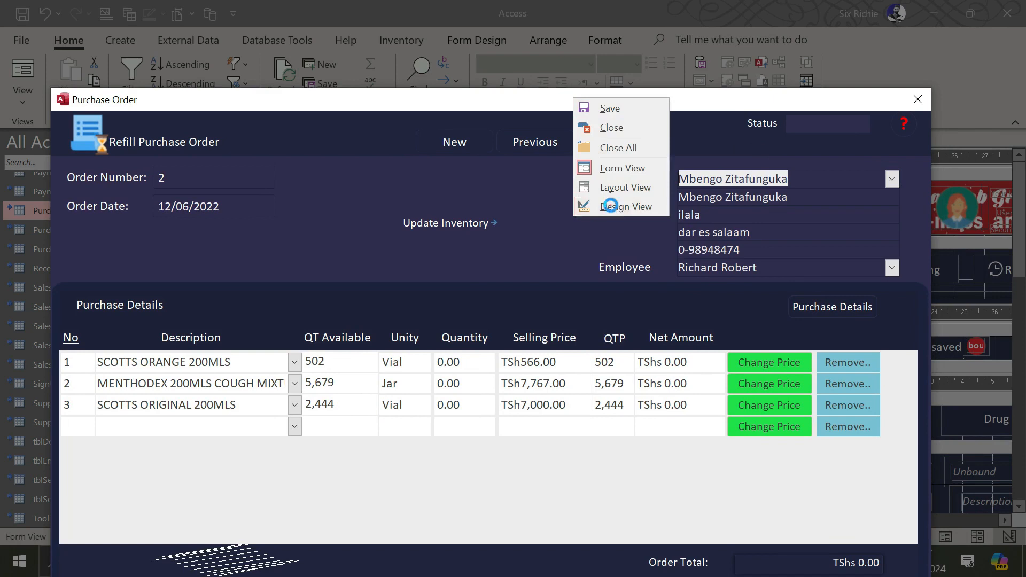
pyautogui.click(610, 204)
pyautogui.moveTo(431, 521); pyautogui.dragTo(586, 522)
pyautogui.click(626, 349)
pyautogui.rightClick(648, 350)
pyautogui.moveTo(702, 67)
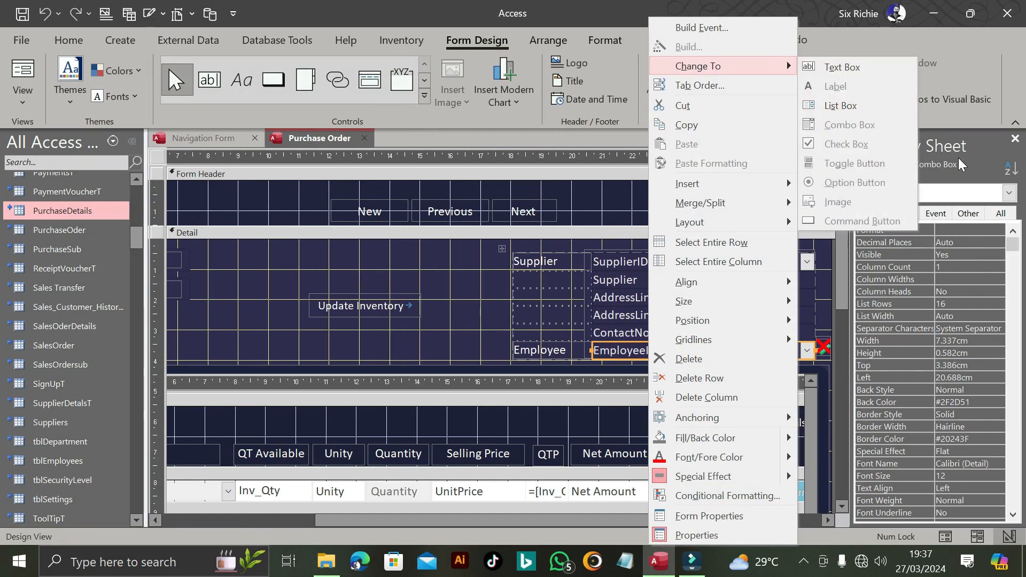
pyautogui.click(458, 354)
pyautogui.click(650, 355)
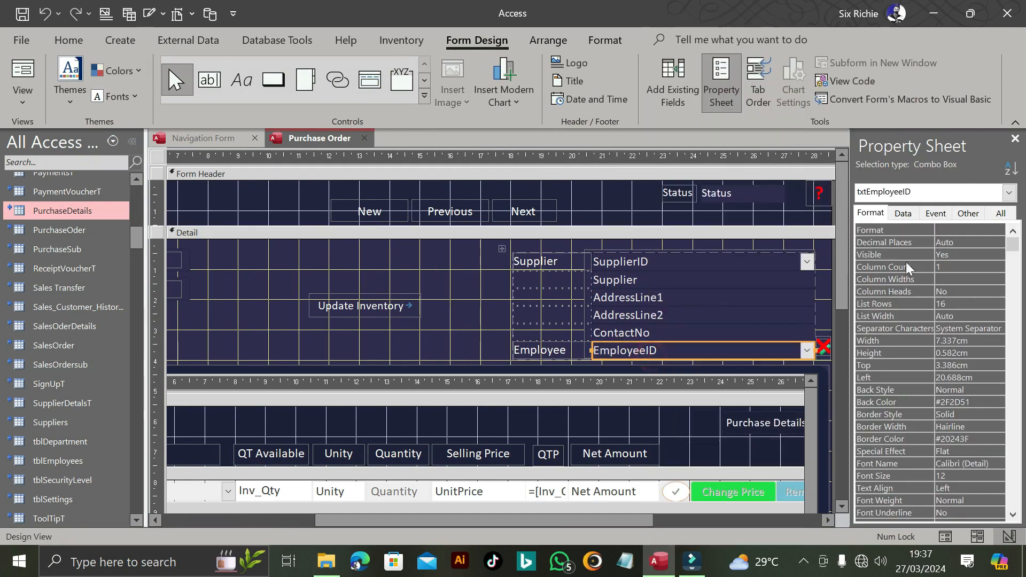
# Open the EmployeeID combo box's Row Source in the Query Builder, examine its tblEmployees field, and close the builder
pyautogui.click(904, 214)
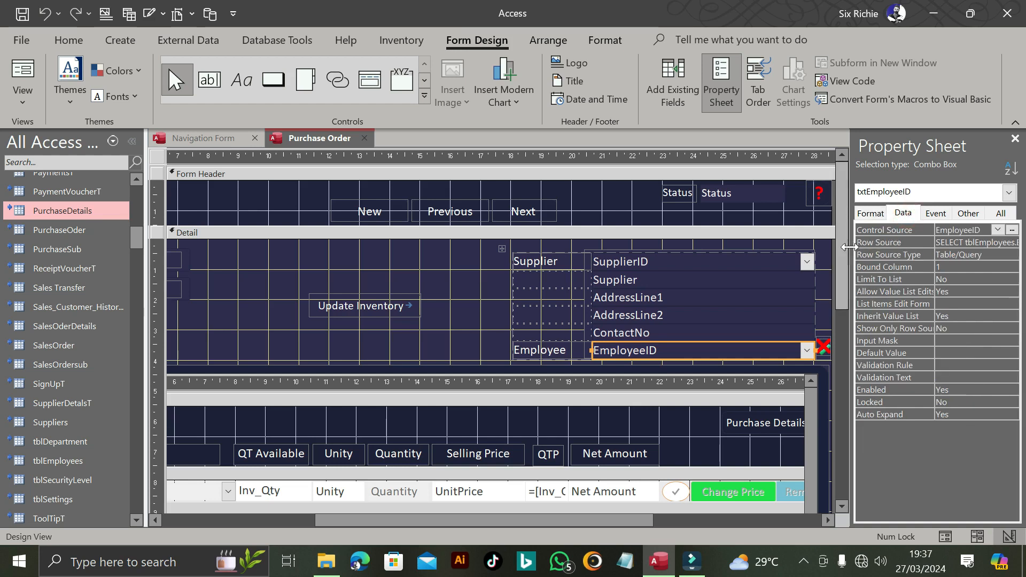
pyautogui.click(932, 243)
pyautogui.click(1012, 243)
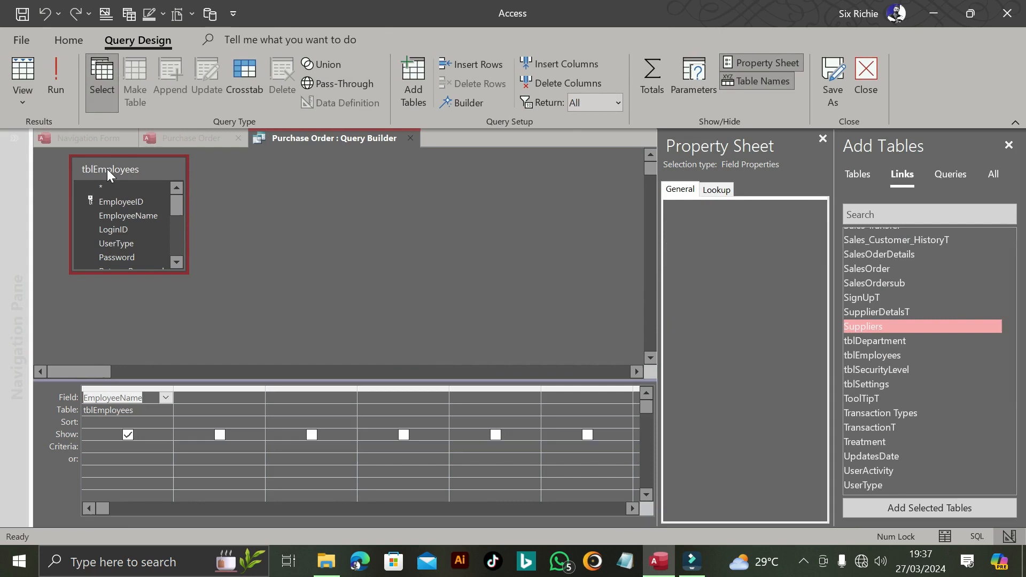
pyautogui.moveTo(108, 170); pyautogui.dragTo(135, 175)
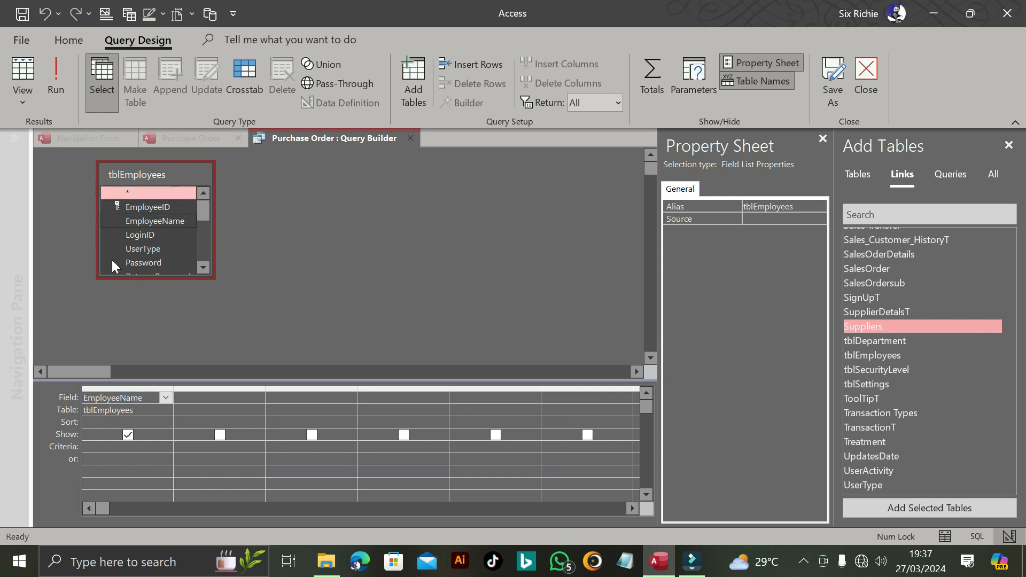
pyautogui.rightClick(304, 138)
pyautogui.click(407, 137)
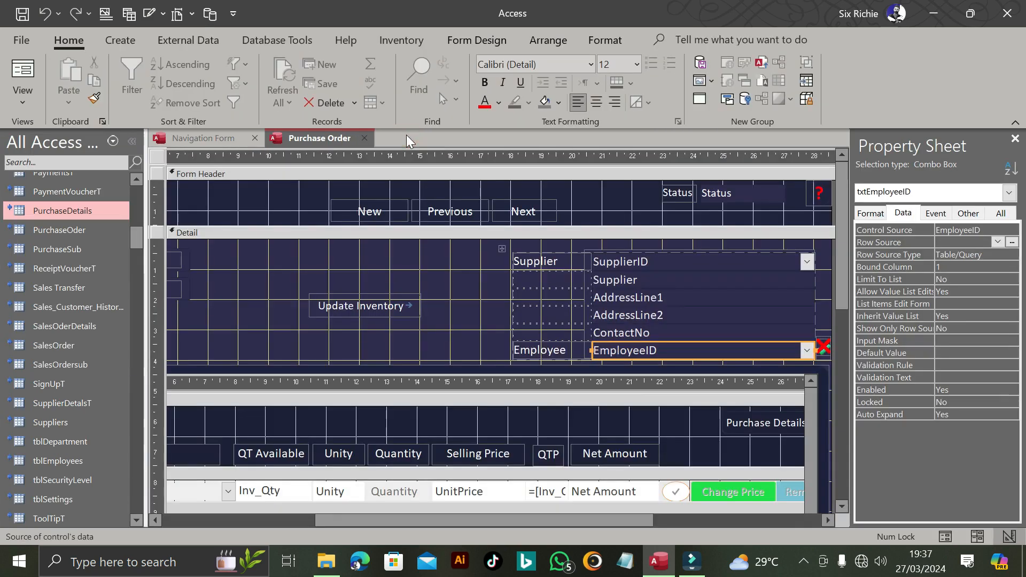
# Check the Employee combo box's list in Form View and return the form to Design View
pyautogui.click(945, 536)
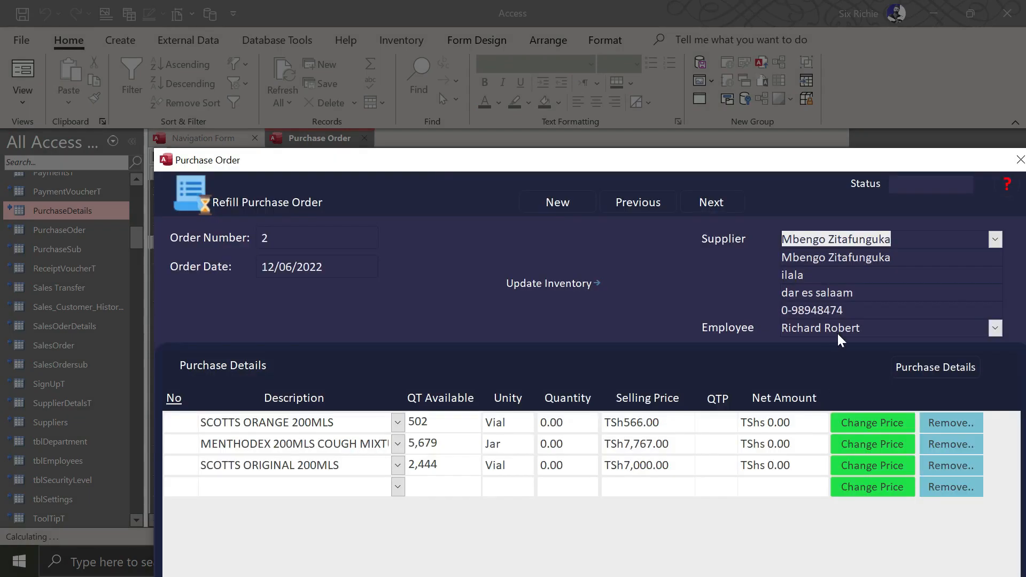
pyautogui.click(994, 328)
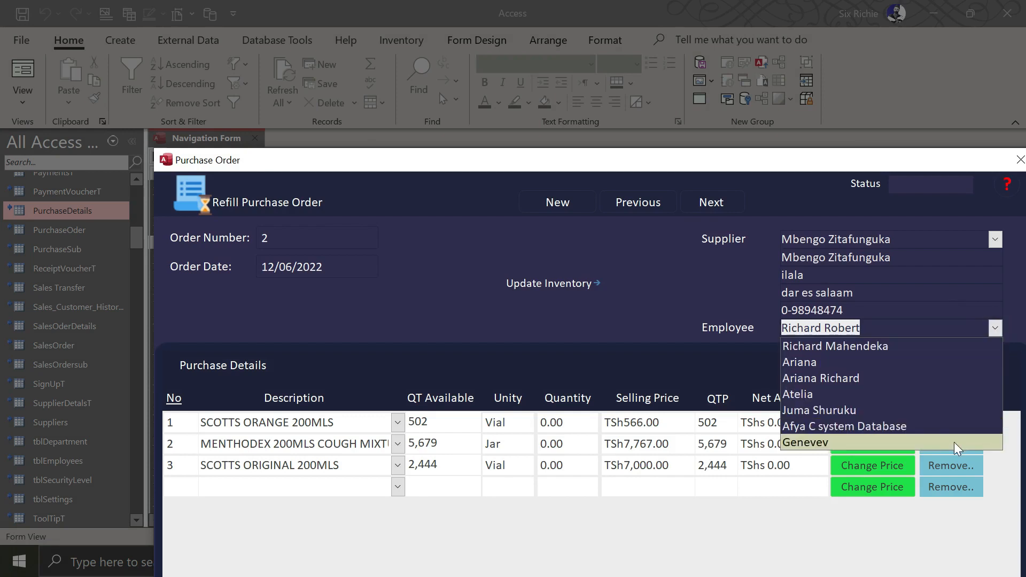
pyautogui.moveTo(714, 156); pyautogui.dragTo(570, 73)
pyautogui.rightClick(614, 68)
pyautogui.click(662, 176)
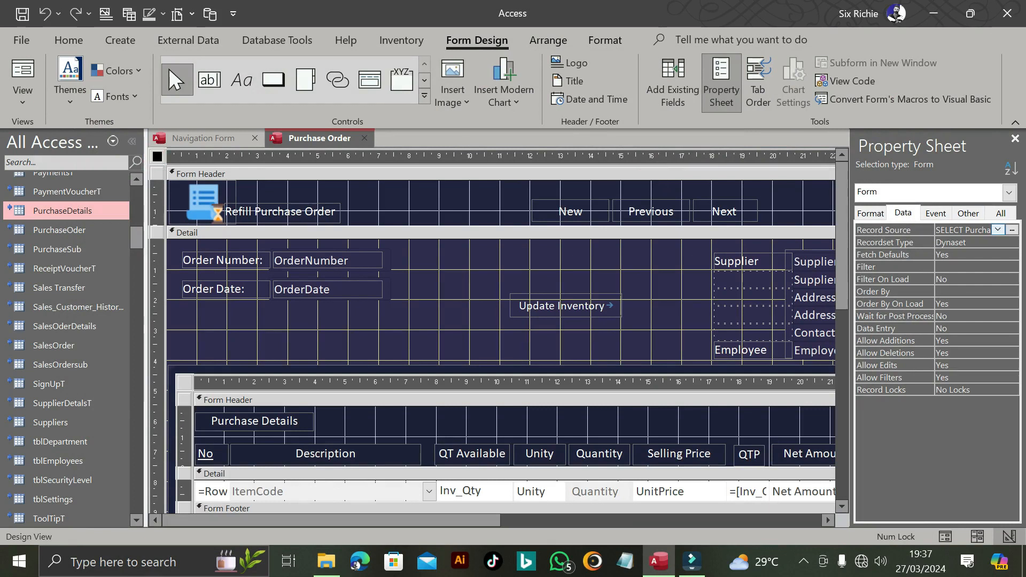
# Collapse the Navigation Pane and select the purchase details subform to view its data properties
pyautogui.moveTo(847, 275); pyautogui.dragTo(848, 340)
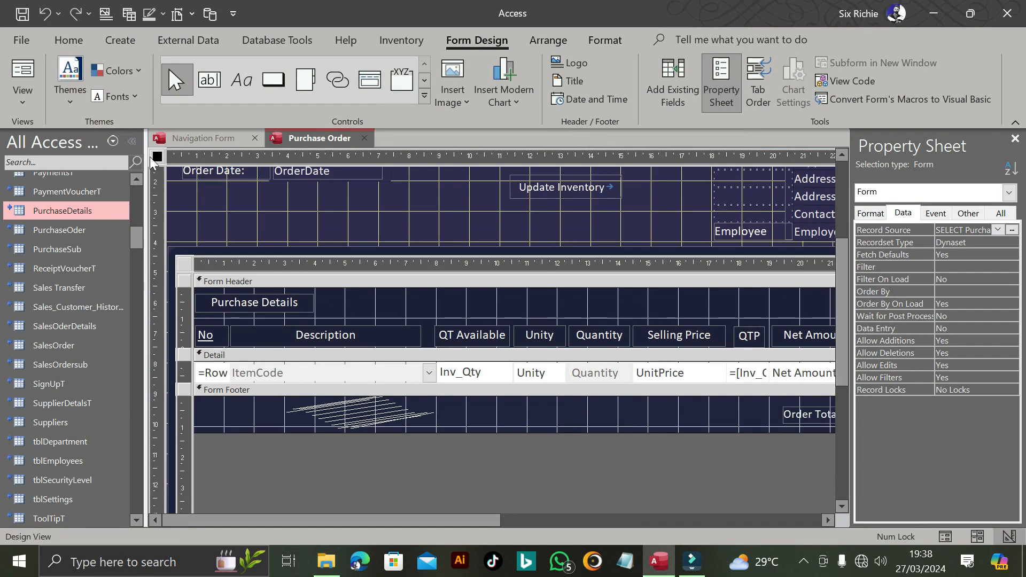
pyautogui.click(131, 141)
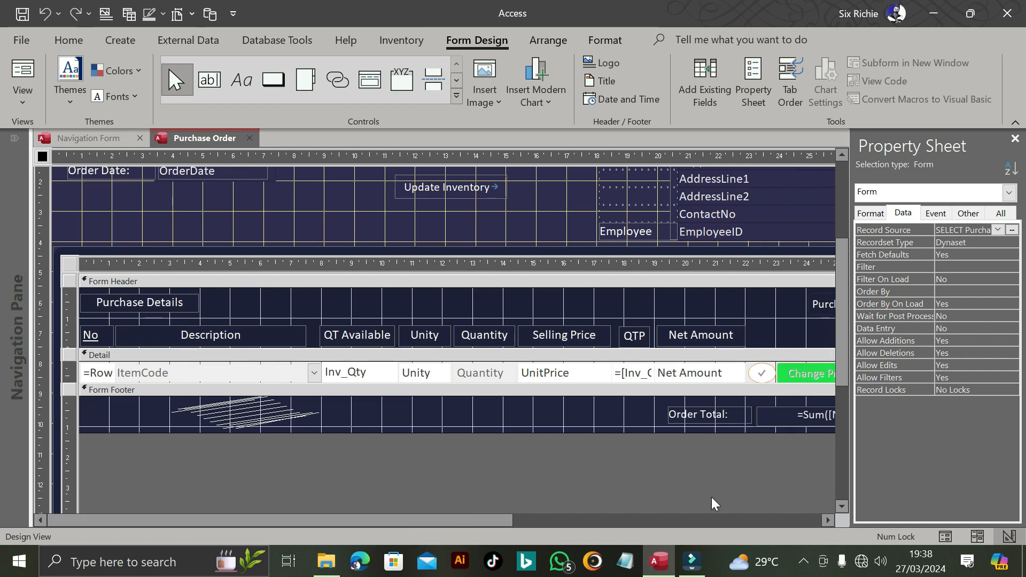
pyautogui.moveTo(394, 519)
pyautogui.mouseDown()
pyautogui.moveTo(426, 518)
pyautogui.moveTo(382, 524)
pyautogui.mouseUp()
pyautogui.click(73, 262)
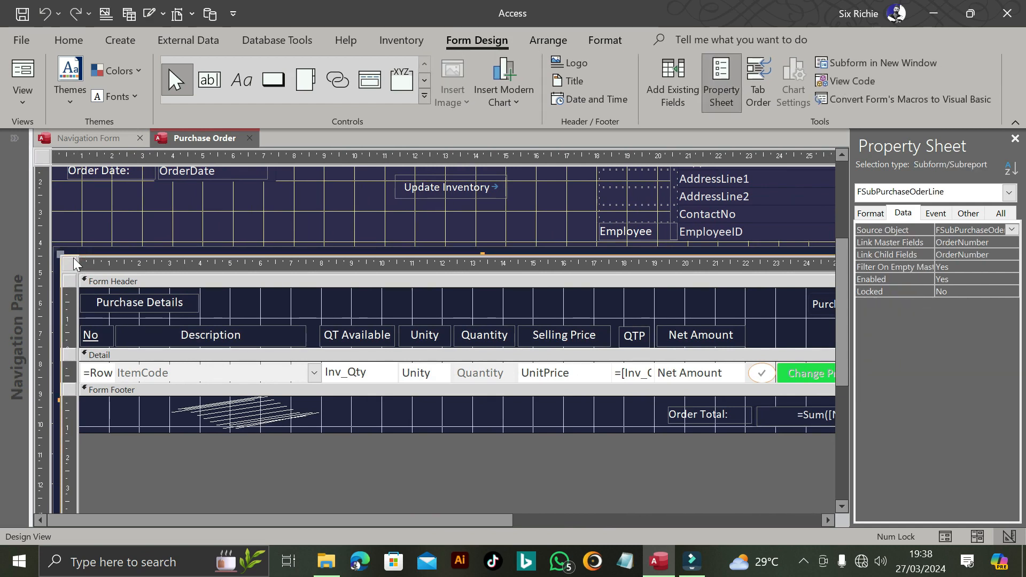
# Review the subform's column header labels from No and Description through to Net Amount
pyautogui.click(89, 334)
pyautogui.click(155, 335)
pyautogui.click(424, 335)
pyautogui.click(564, 335)
pyautogui.click(634, 336)
pyautogui.click(710, 335)
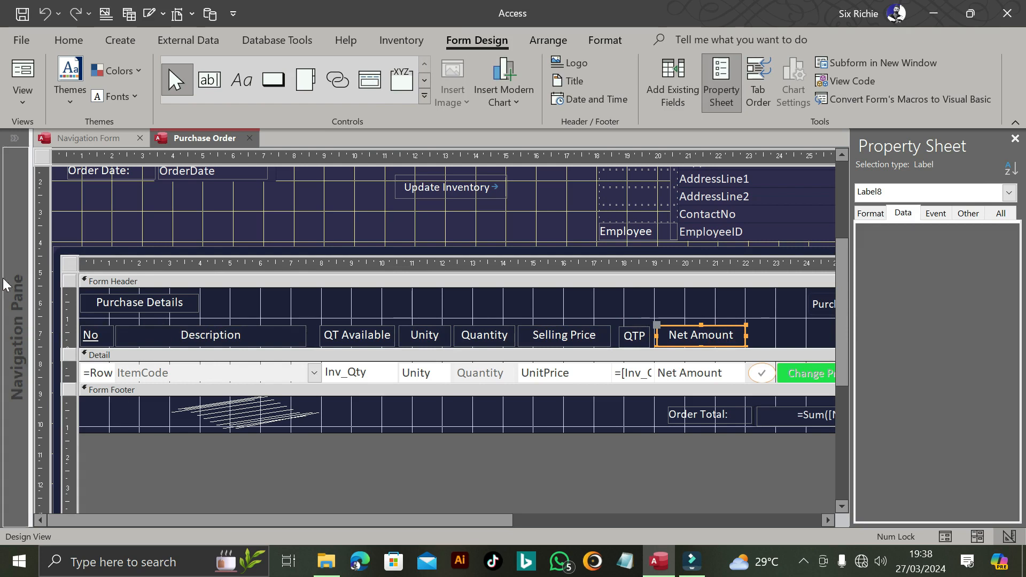
# Widen the subform's property value column, open its Record Source in the Query Builder, and examine the PurchaseDetails fields
pyautogui.click(69, 264)
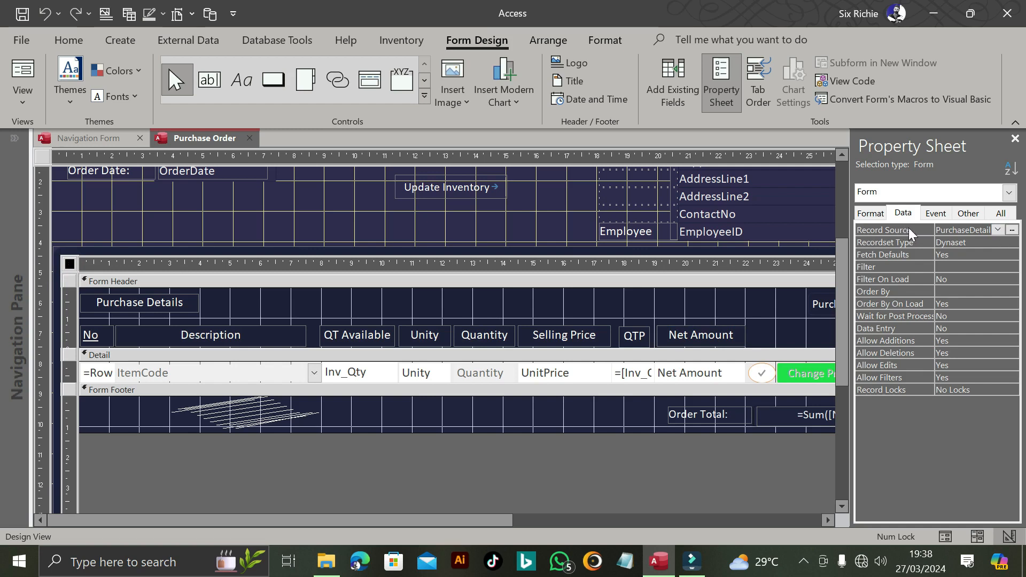
pyautogui.moveTo(934, 230); pyautogui.dragTo(915, 228)
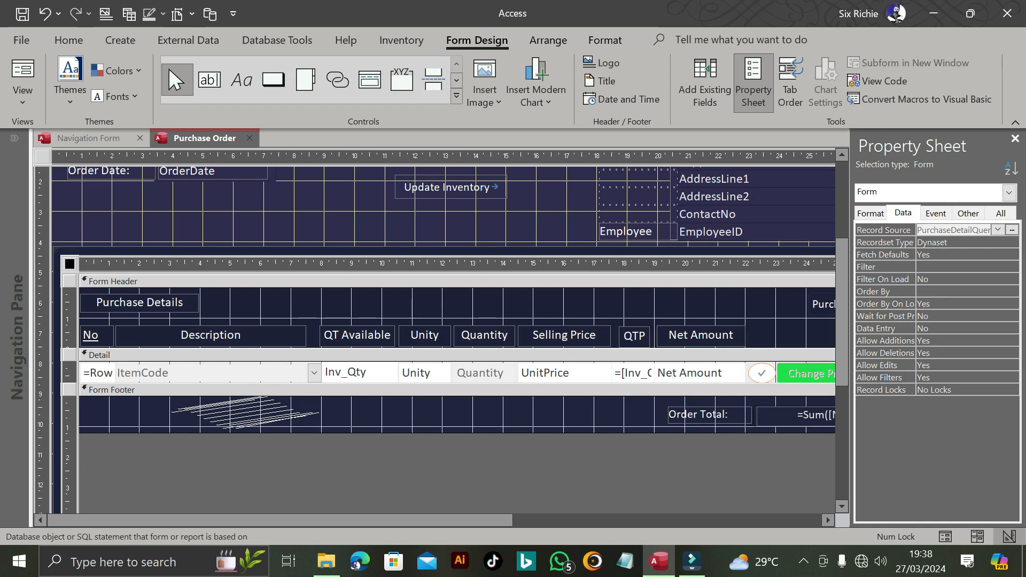
pyautogui.click(1012, 230)
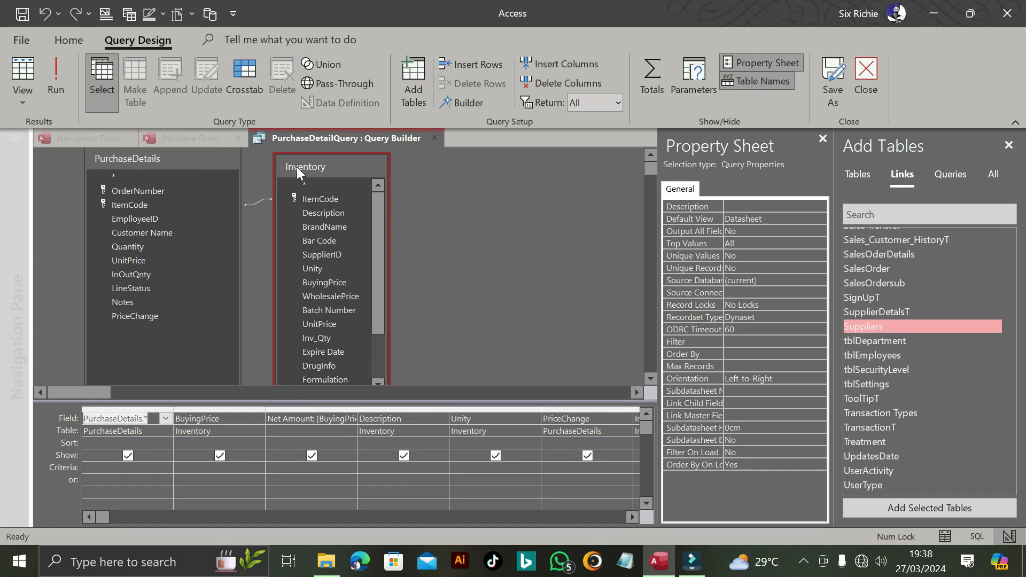
pyautogui.click(152, 417)
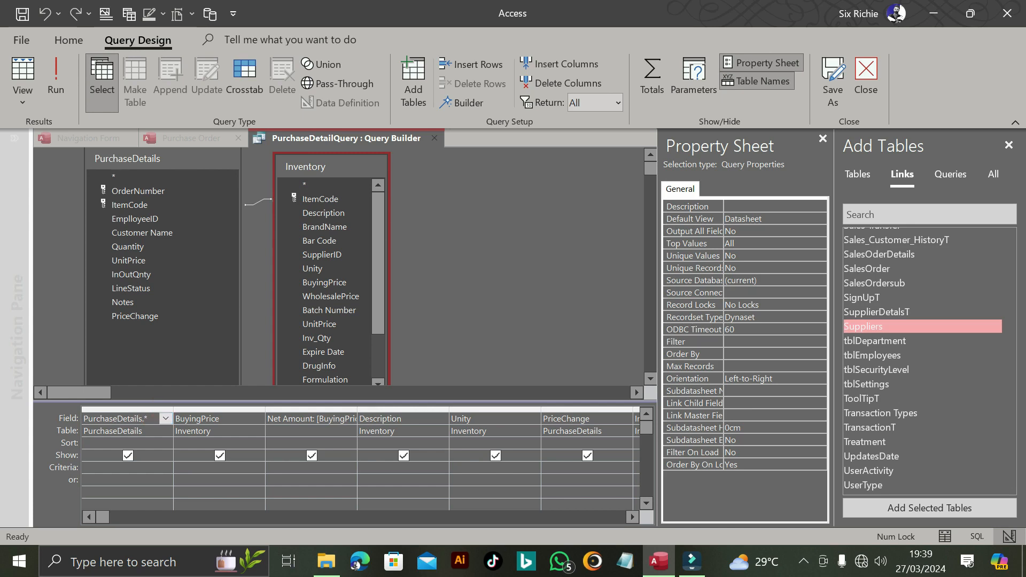
pyautogui.click(132, 175)
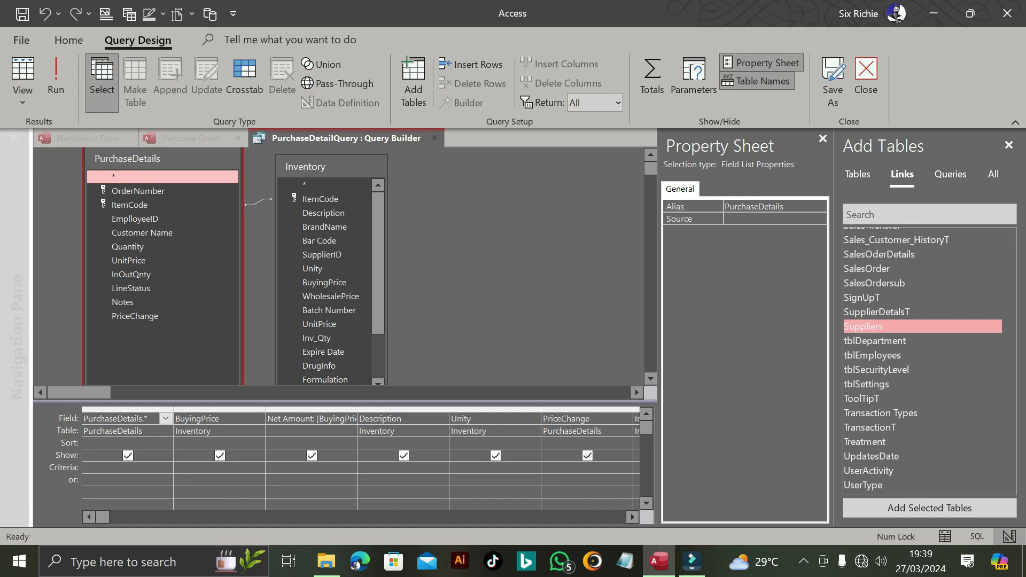
# Widen the Net Amount column in the query design grid to read its expression
pyautogui.rightClick(360, 412)
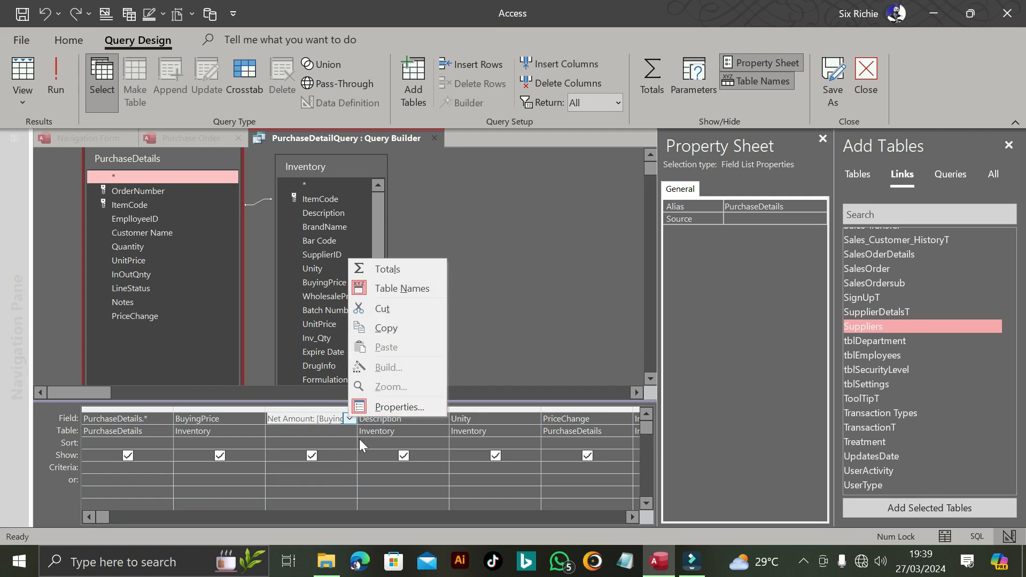
pyautogui.click(359, 439)
pyautogui.doubleClick(357, 409)
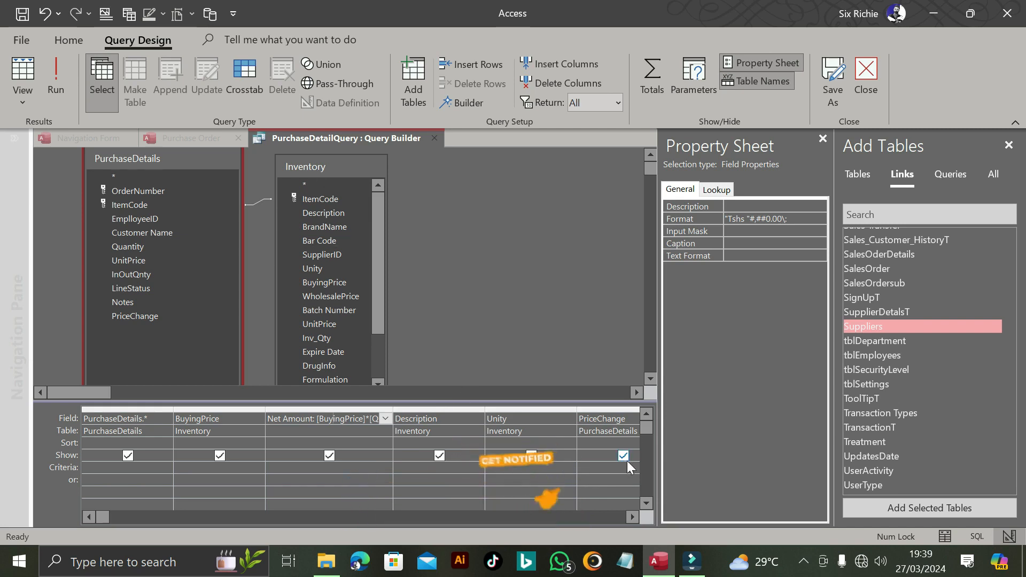
# Review the query's remaining fields through PriceChange and Inv_Qty, and close the Query Builder
pyautogui.click(602, 418)
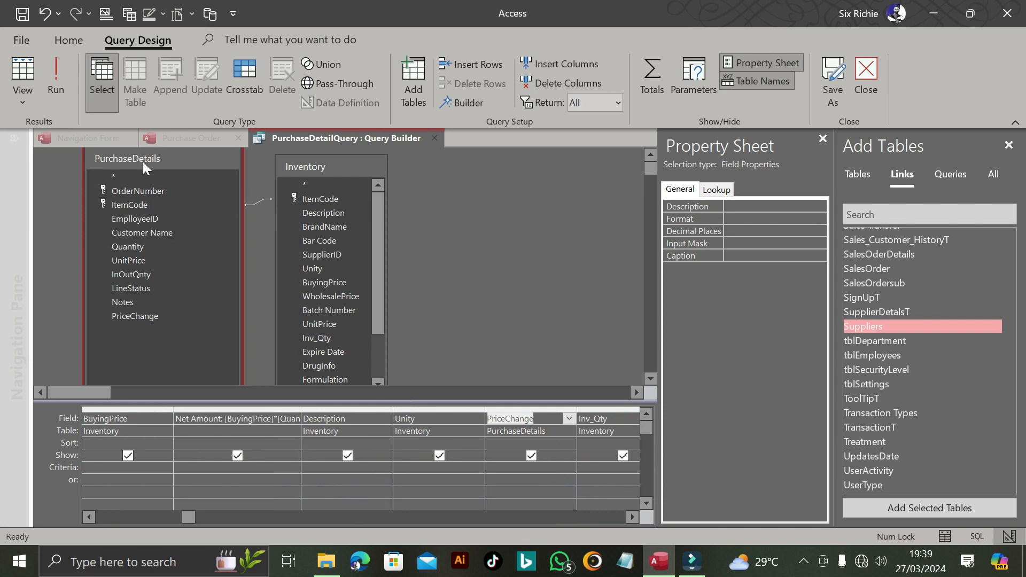
pyautogui.click(631, 516)
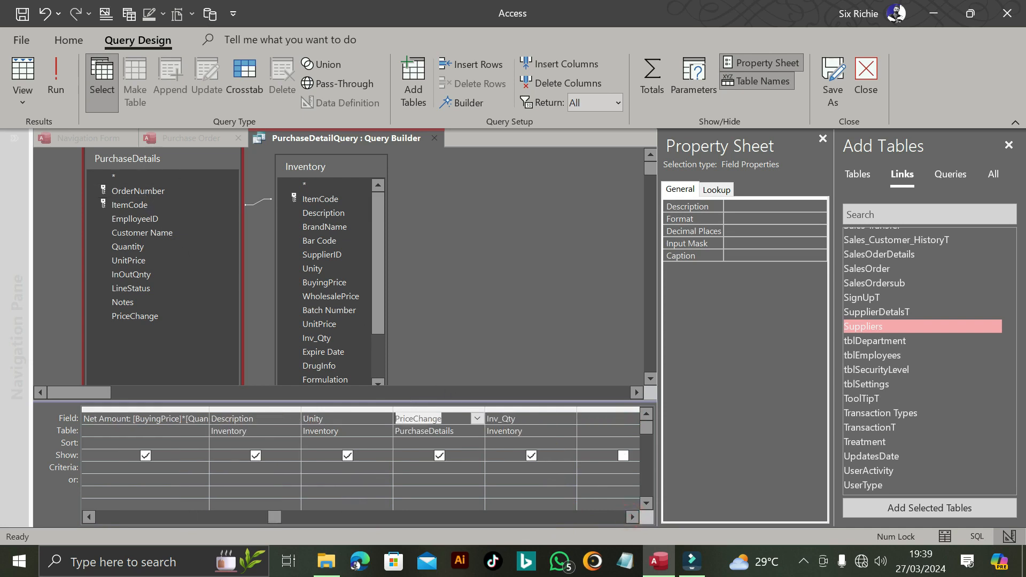
pyautogui.rightClick(404, 137)
pyautogui.click(429, 147)
pyautogui.click(433, 138)
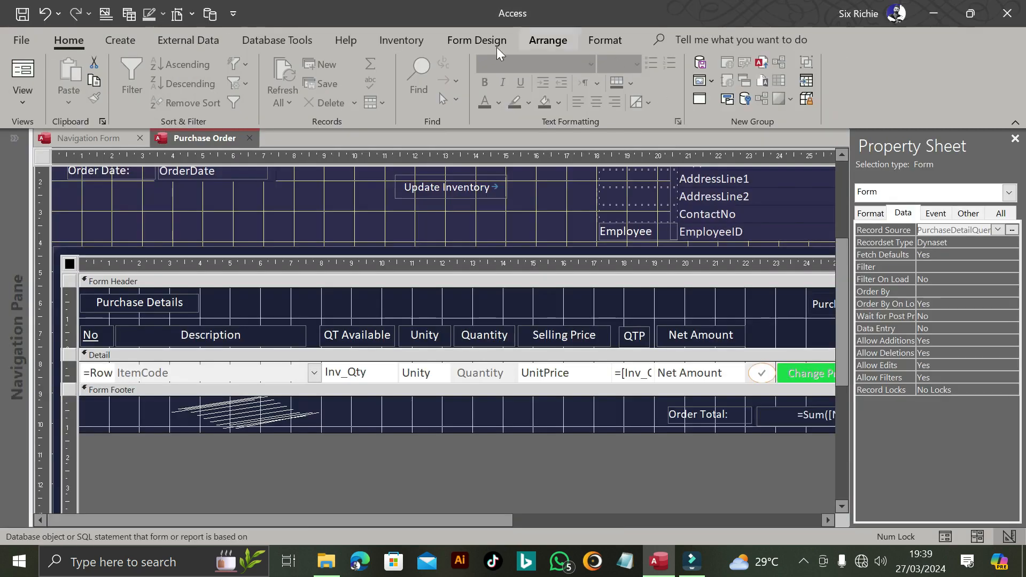
# Show the subform's available fields and match the ItemCode combo box to its field in the list
pyautogui.click(477, 42)
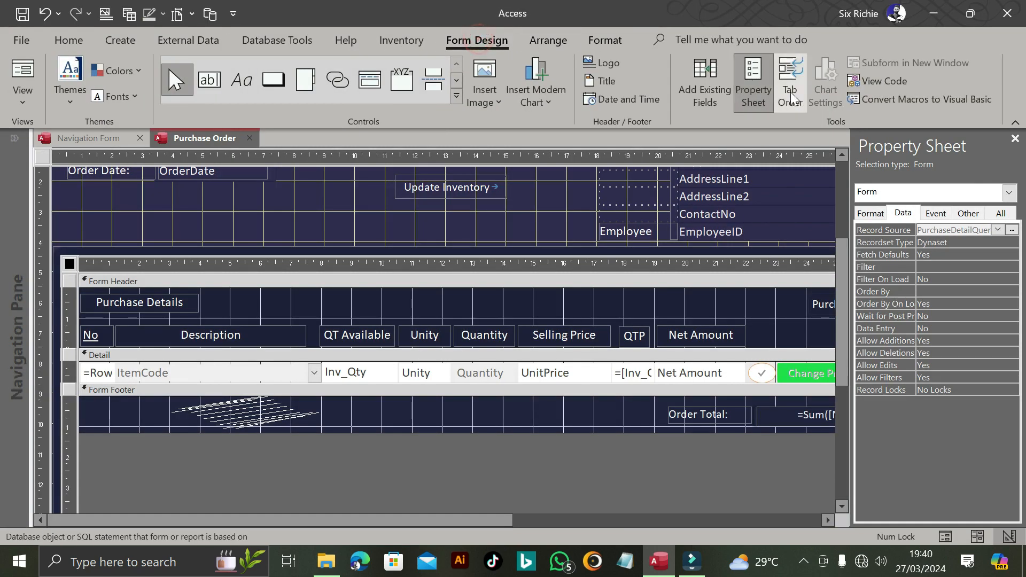
pyautogui.click(697, 78)
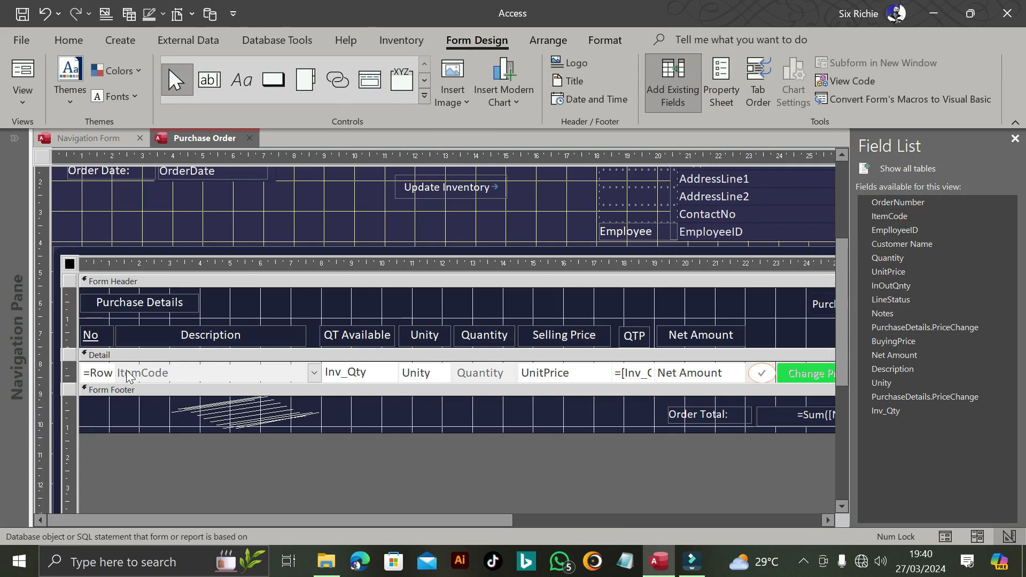
pyautogui.click(160, 376)
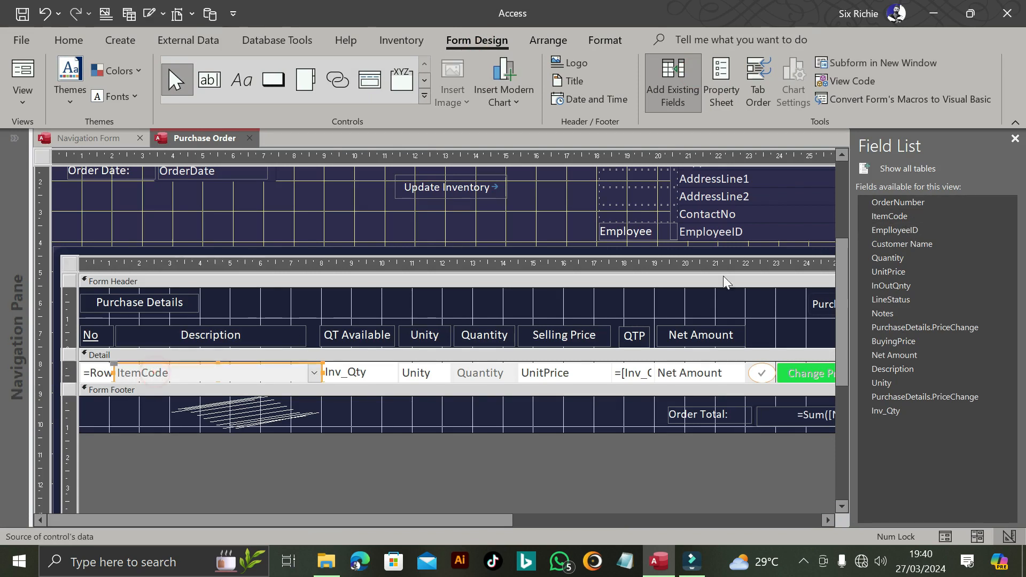
pyautogui.click(892, 215)
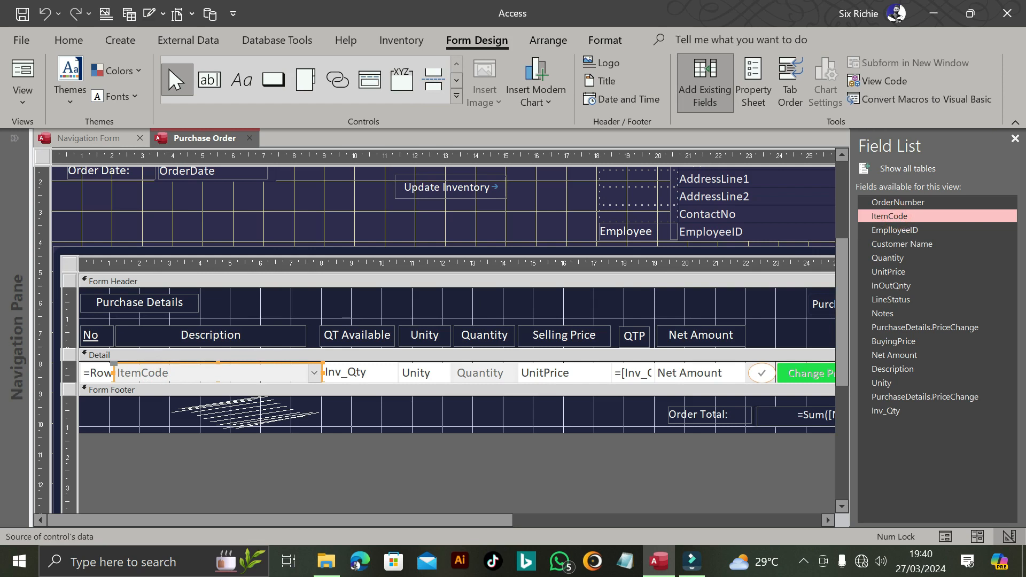
# Check the conversion options for the ItemCode combo box without changing its control type
pyautogui.rightClick(207, 373)
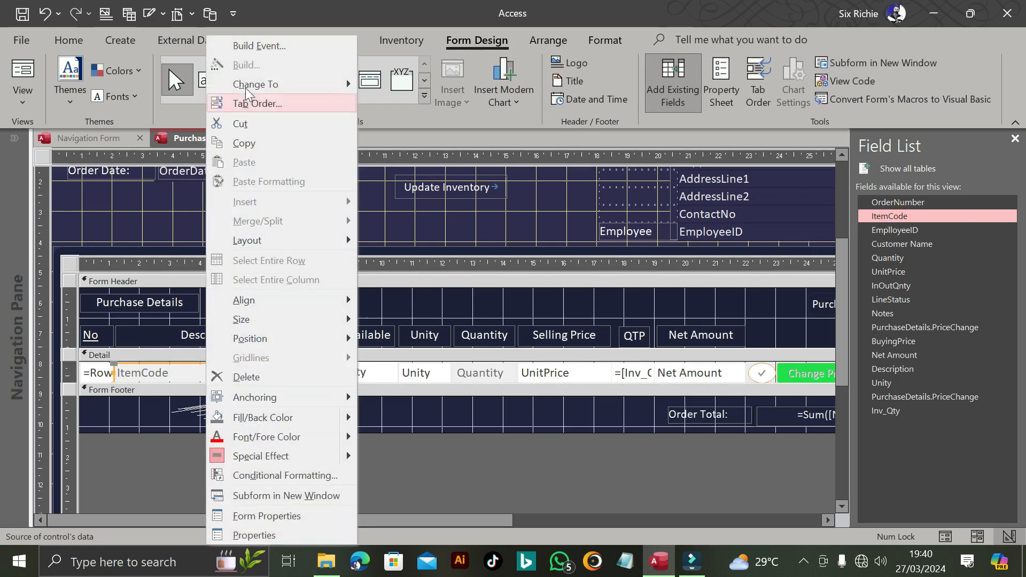
pyautogui.moveTo(342, 84)
pyautogui.click(568, 128)
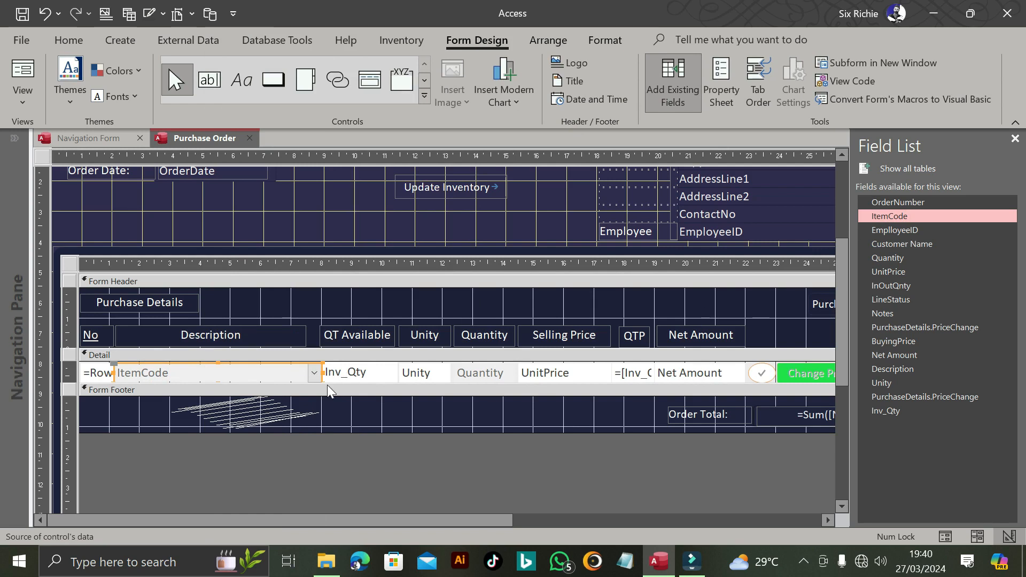
# Go through the Inv_Qty, Unity, Quantity and UnitPrice text boxes in the subform's Detail section
pyautogui.click(357, 374)
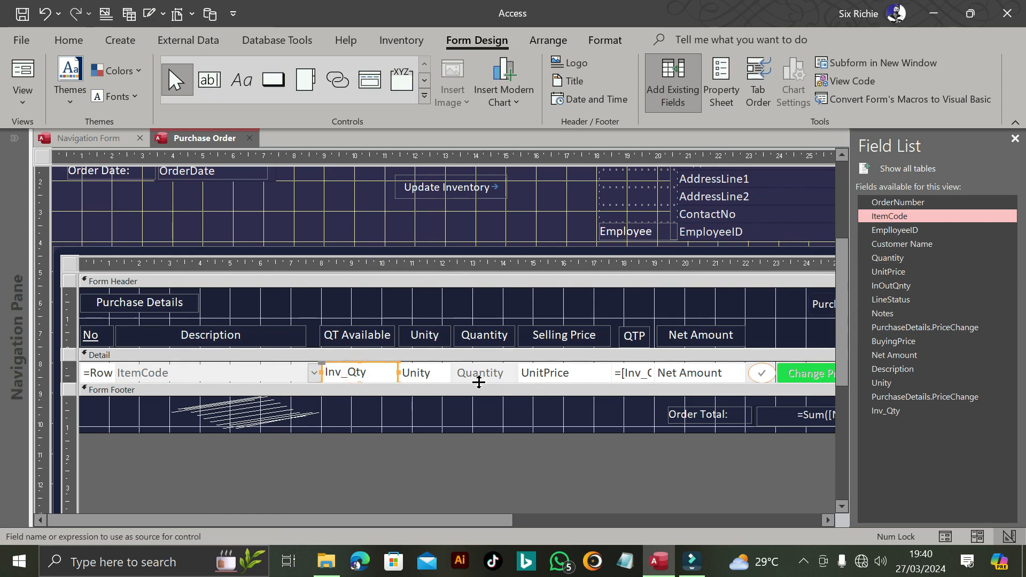
pyautogui.click(436, 373)
pyautogui.click(479, 373)
pyautogui.click(547, 372)
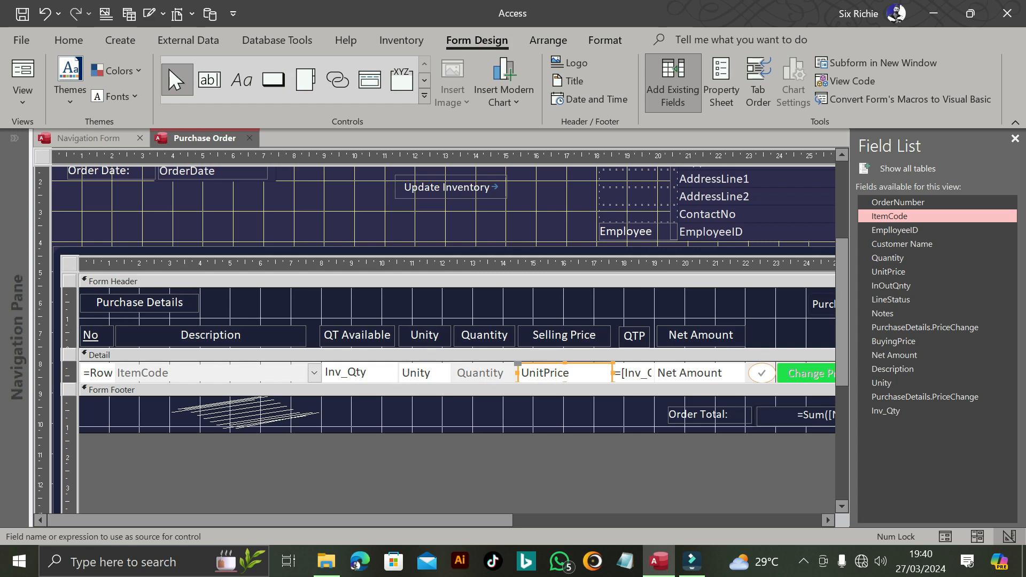
# Open the QTP text box's Control Source in the Zoom window, examine its expression, and close the window
pyautogui.click(635, 374)
pyautogui.rightClick(635, 374)
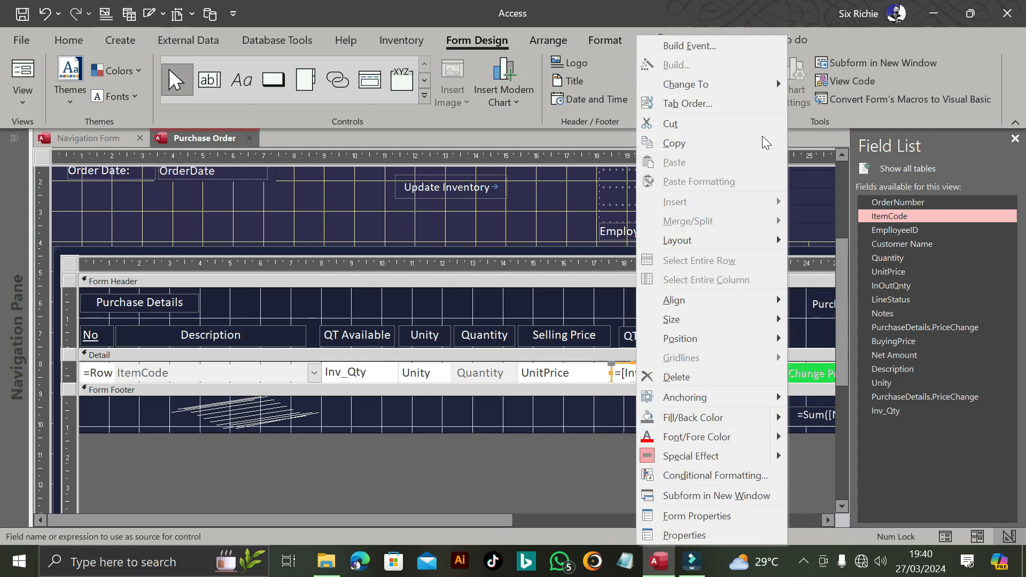
pyautogui.click(476, 118)
pyautogui.click(720, 91)
pyautogui.rightClick(943, 231)
pyautogui.click(990, 256)
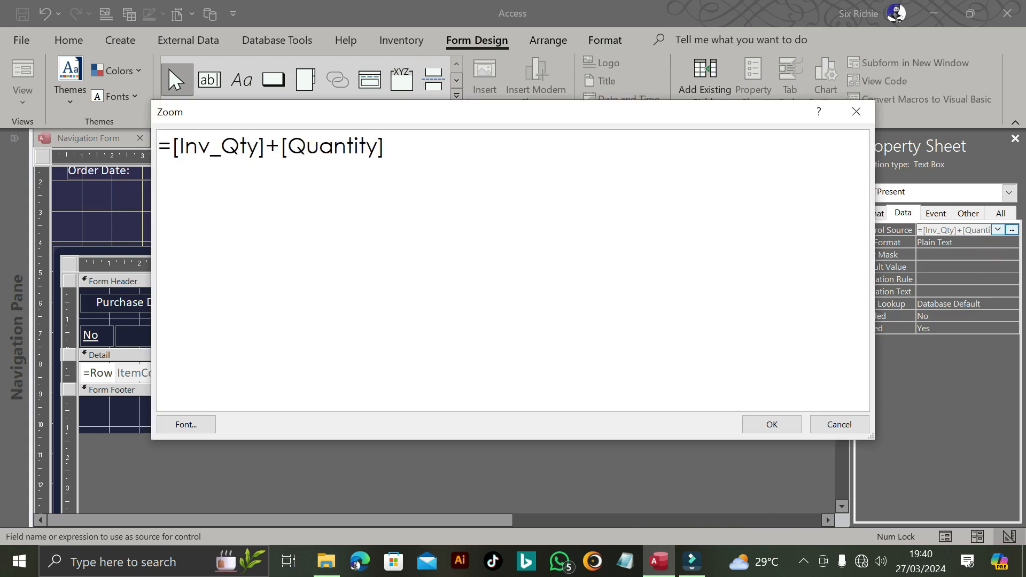
pyautogui.moveTo(179, 145)
pyautogui.mouseDown()
pyautogui.moveTo(265, 146)
pyautogui.moveTo(172, 147)
pyautogui.mouseUp()
pyautogui.moveTo(279, 146); pyautogui.dragTo(385, 147)
pyautogui.moveTo(211, 147); pyautogui.dragTo(220, 146)
pyautogui.moveTo(400, 148); pyautogui.dragTo(170, 147)
pyautogui.click(864, 110)
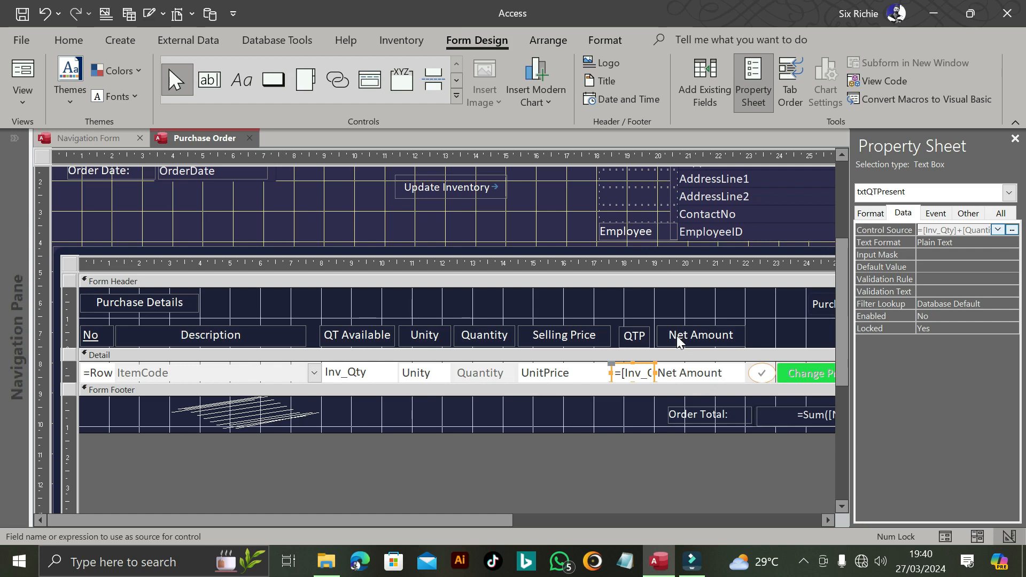
# Inspect the Change Price and remove item buttons at the end of the subform's Detail row
pyautogui.moveTo(466, 521); pyautogui.dragTo(593, 524)
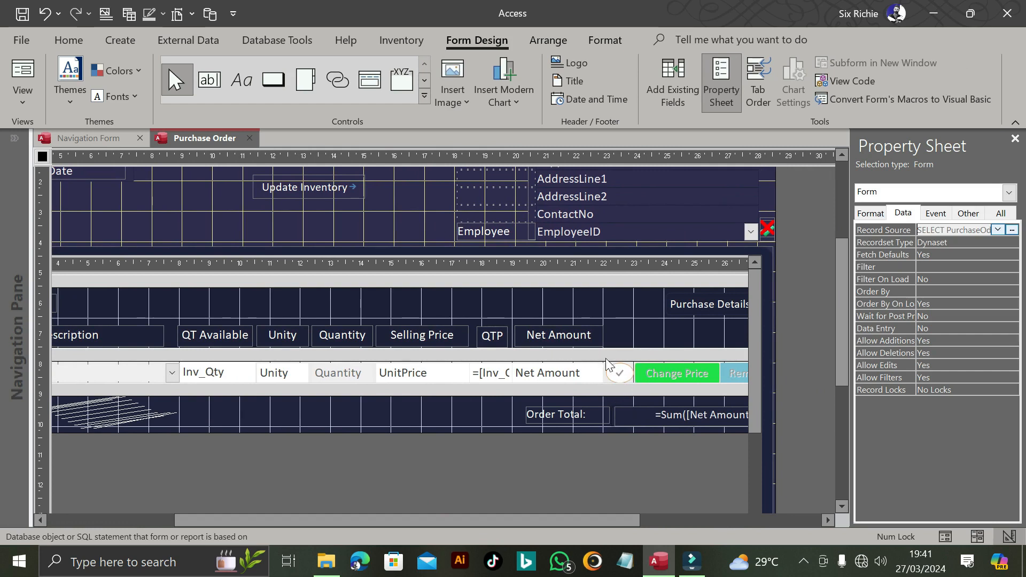
pyautogui.click(667, 368)
pyautogui.moveTo(586, 520); pyautogui.dragTo(652, 523)
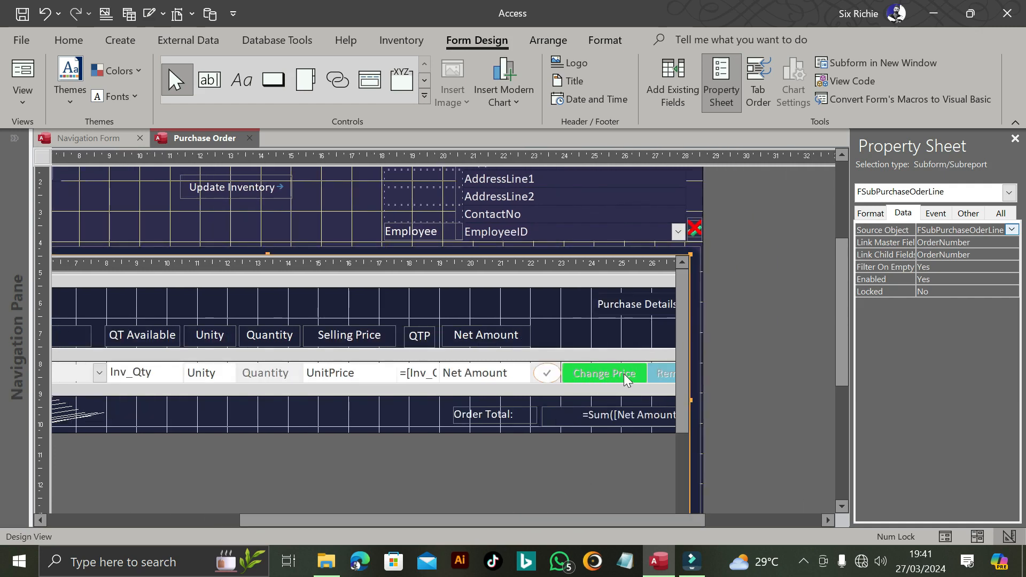
pyautogui.click(534, 446)
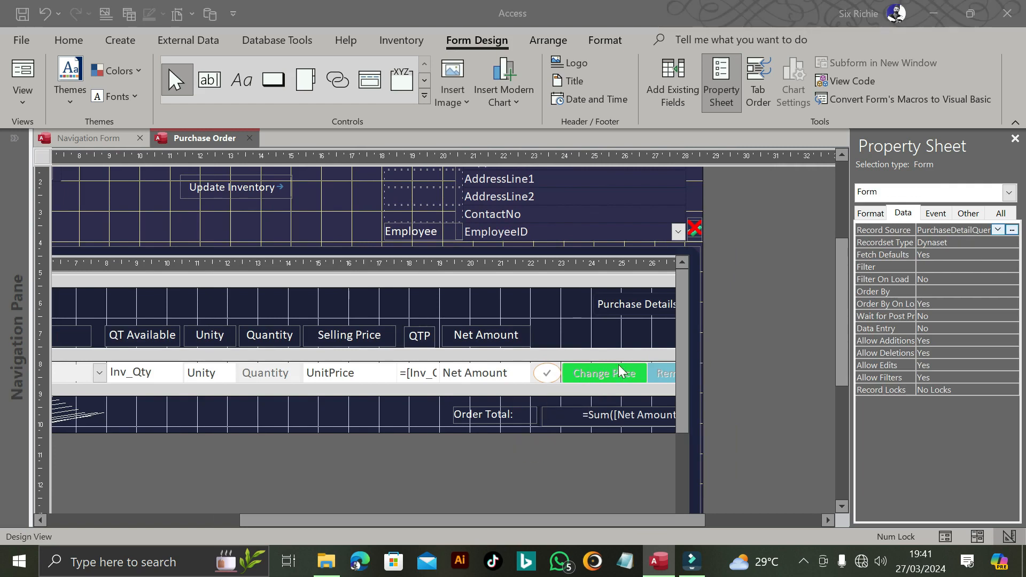
pyautogui.scroll(-2, 618, 366)
pyautogui.click(663, 314)
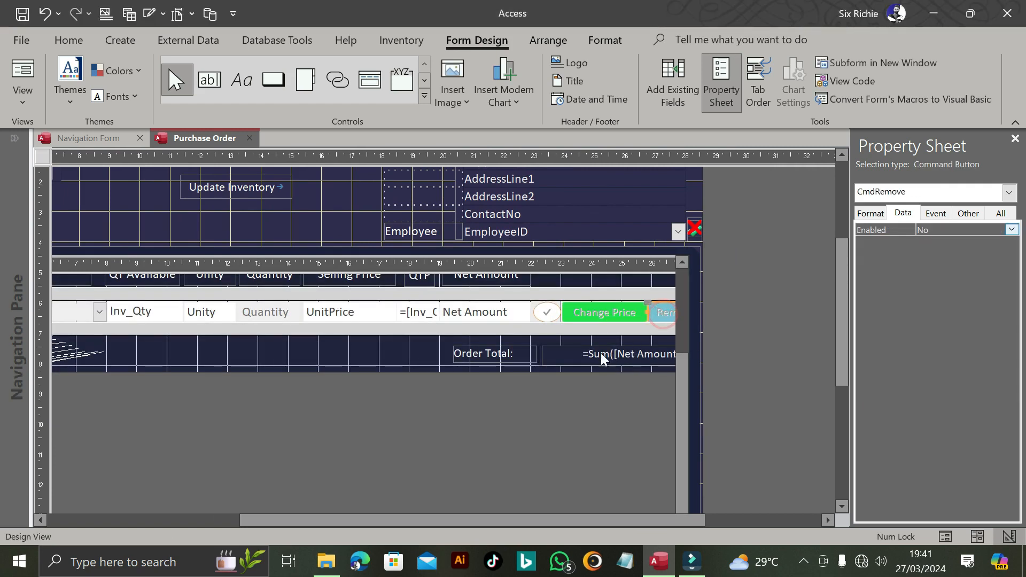
pyautogui.scroll(1, 537, 449)
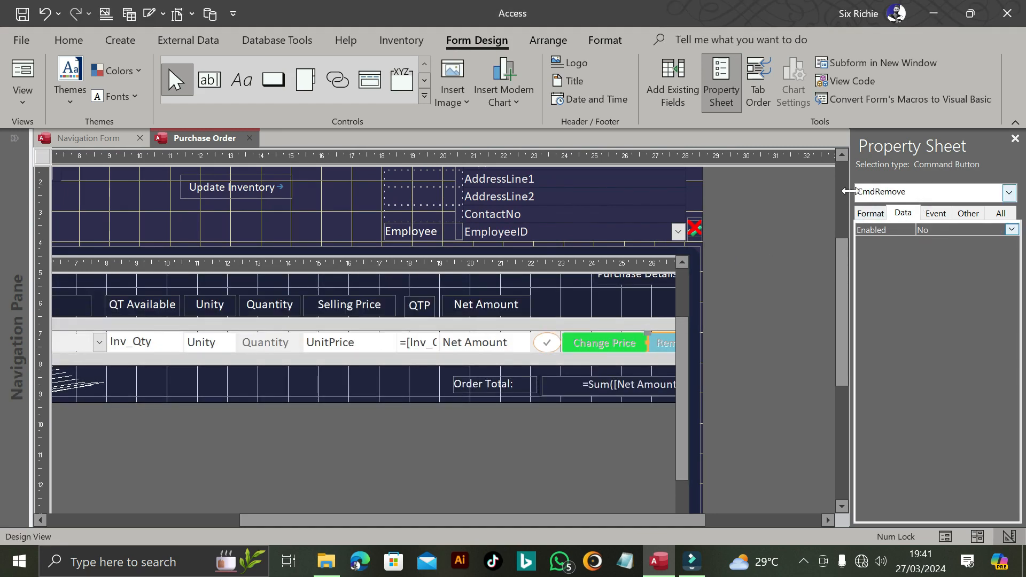
# Examine the Order Total label and its sum text box in the subform's footer
pyautogui.click(488, 386)
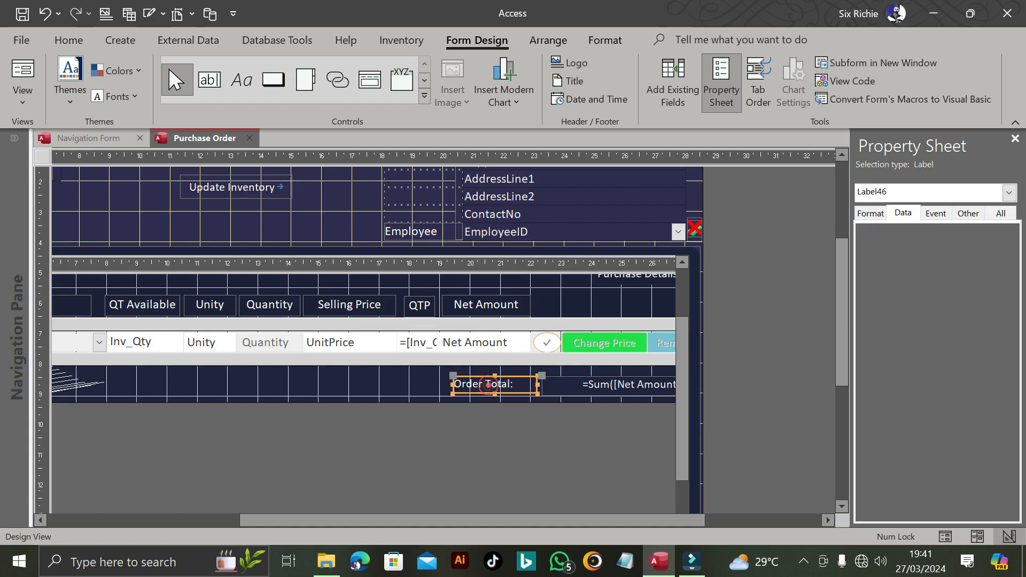
pyautogui.click(578, 390)
pyautogui.moveTo(495, 520); pyautogui.dragTo(540, 520)
pyautogui.click(444, 335)
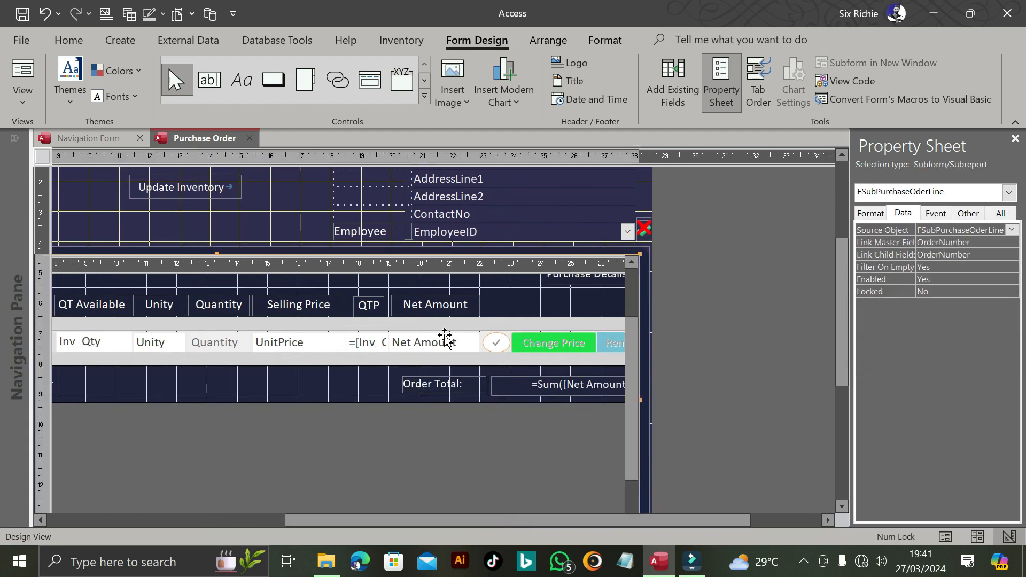
# Select the Purchase Details command button in the subform's header to view its data properties
pyautogui.click(224, 520)
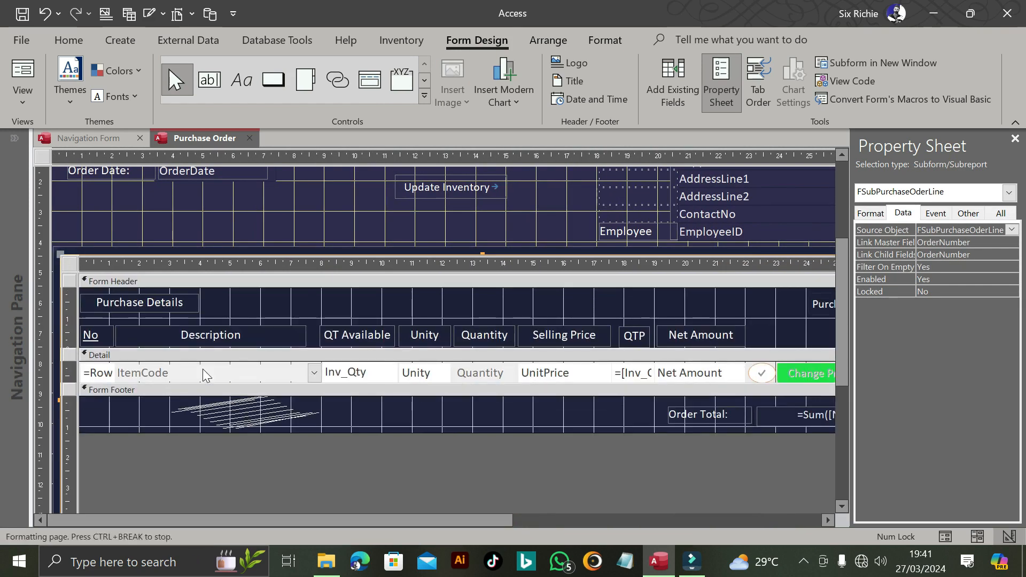
pyautogui.moveTo(390, 519); pyautogui.dragTo(630, 518)
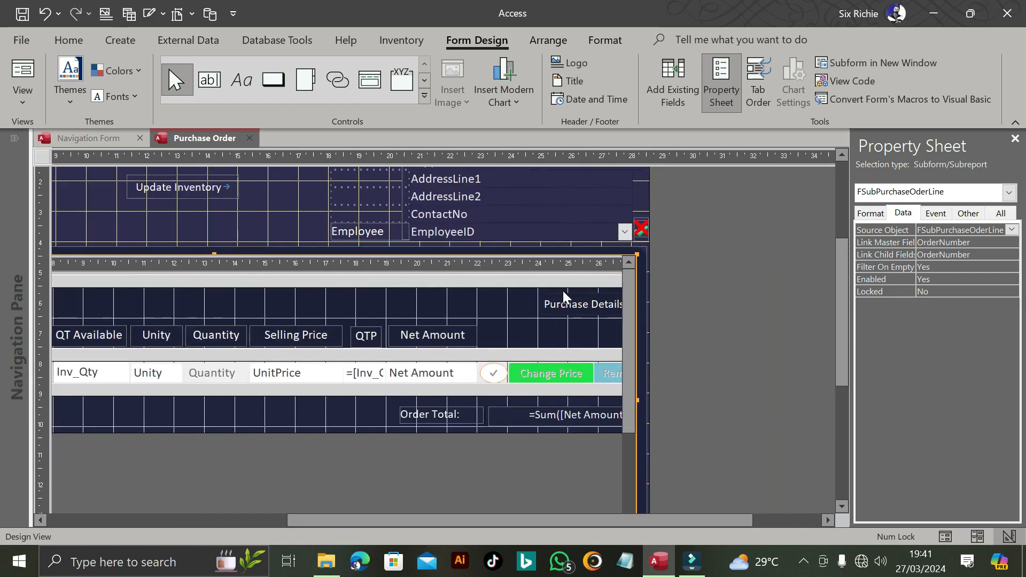
pyautogui.click(563, 300)
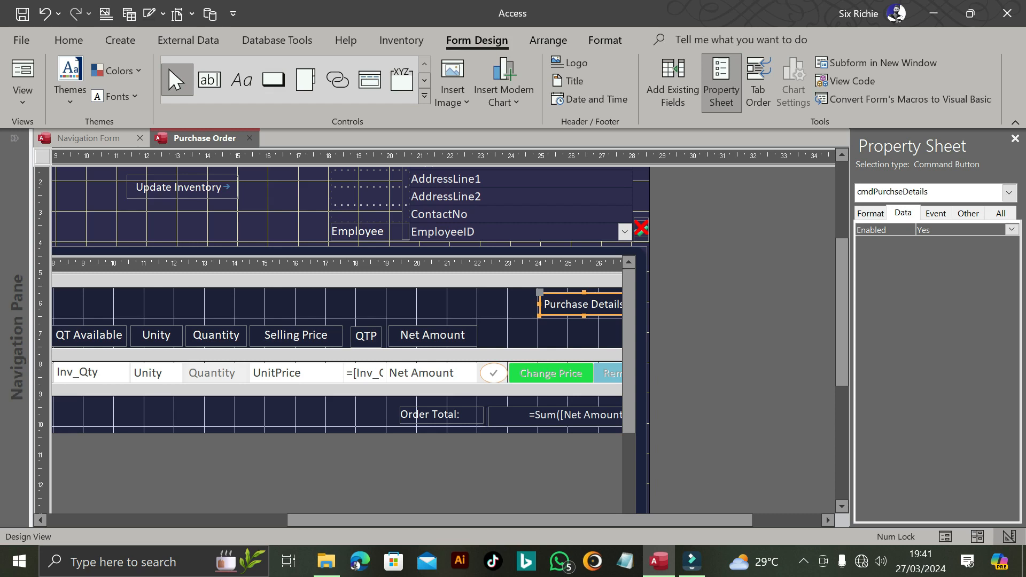
# Select the row number text box under the No heading to examine its Control Source
pyautogui.moveTo(593, 520); pyautogui.dragTo(171, 520)
pyautogui.click(90, 334)
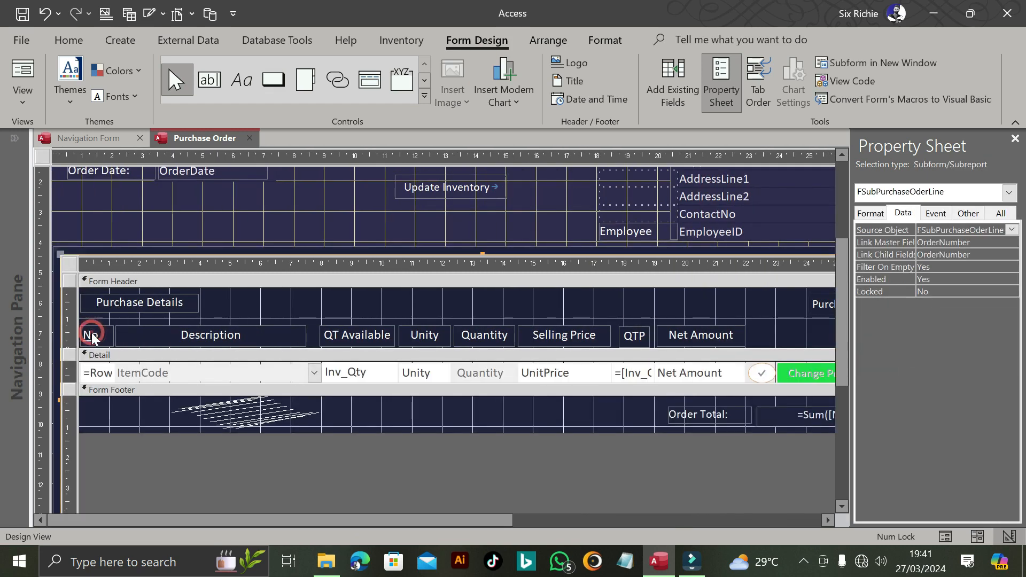
pyautogui.click(90, 335)
pyautogui.click(99, 377)
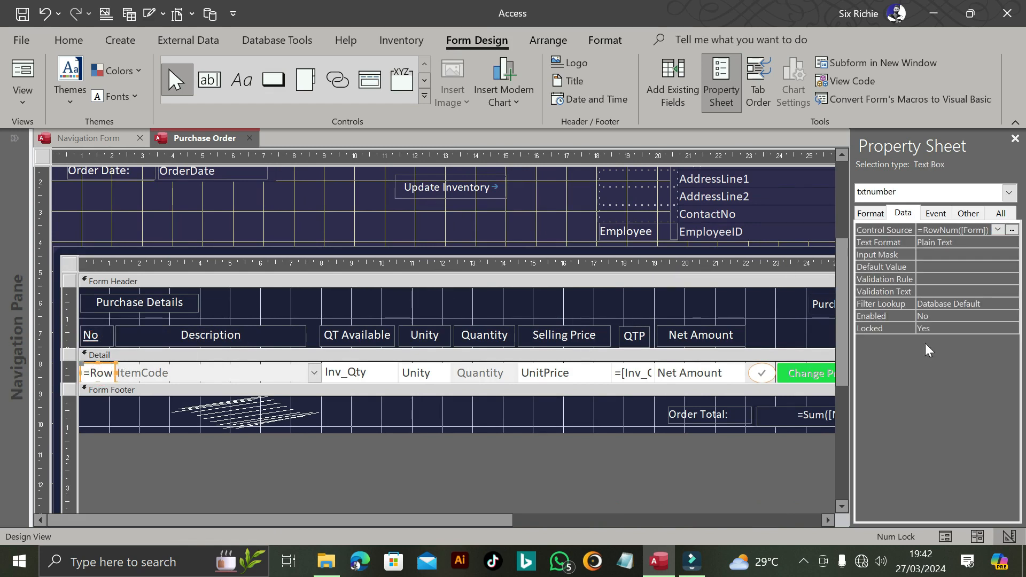
# Select the EmployeeID combo box in the main form's Detail section to check its control name
pyautogui.click(454, 520)
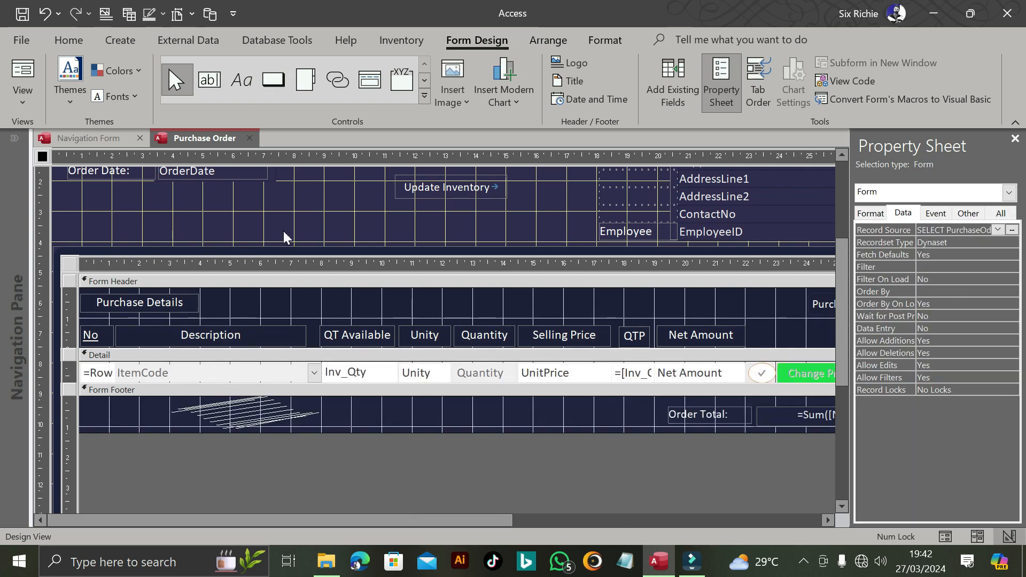
pyautogui.moveTo(421, 521)
pyautogui.mouseDown()
pyautogui.moveTo(488, 522)
pyautogui.moveTo(402, 516)
pyautogui.mouseUp()
pyautogui.scroll(3, 454, 203)
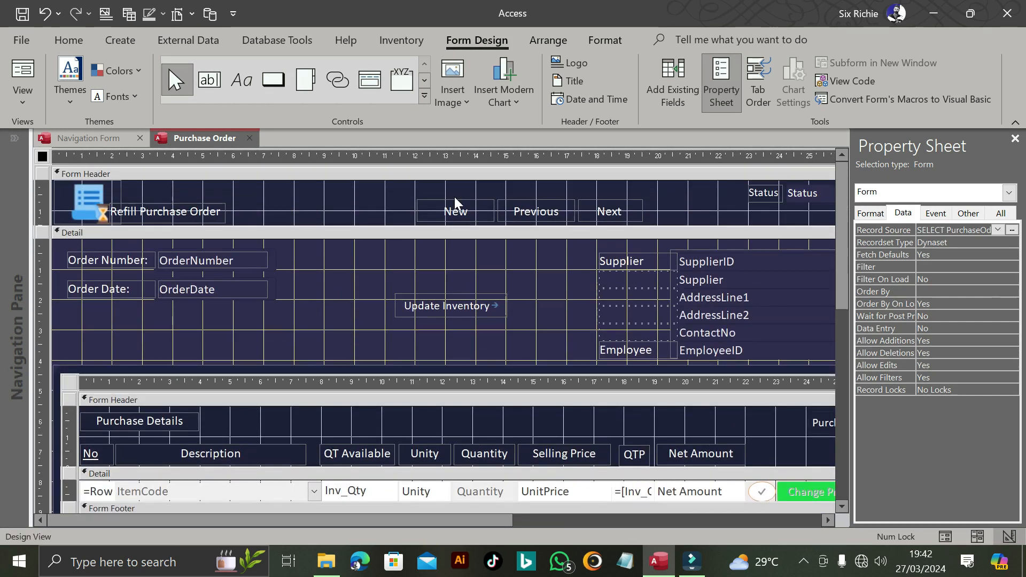
pyautogui.scroll(-3, 454, 197)
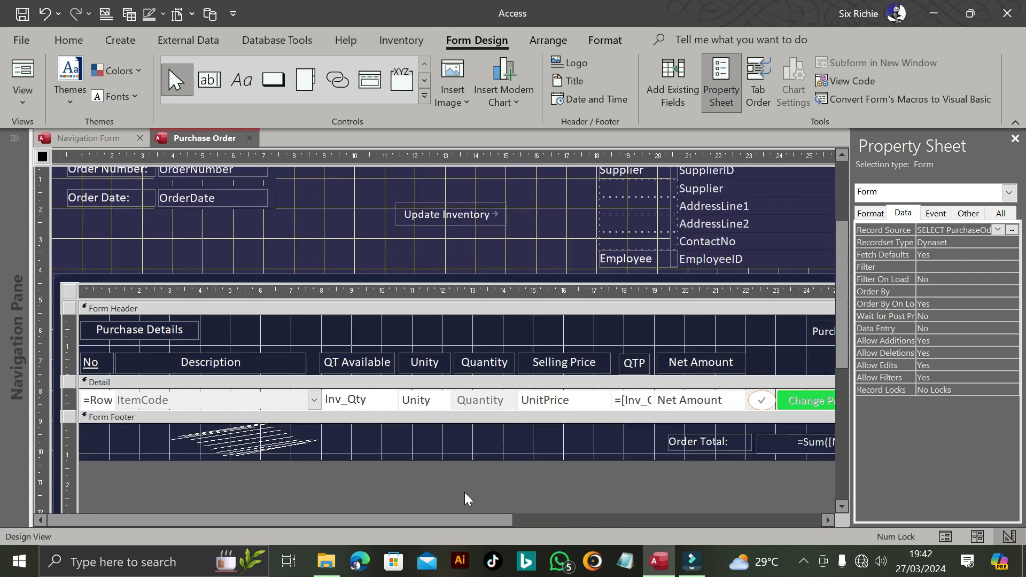
pyautogui.moveTo(406, 518); pyautogui.dragTo(514, 521)
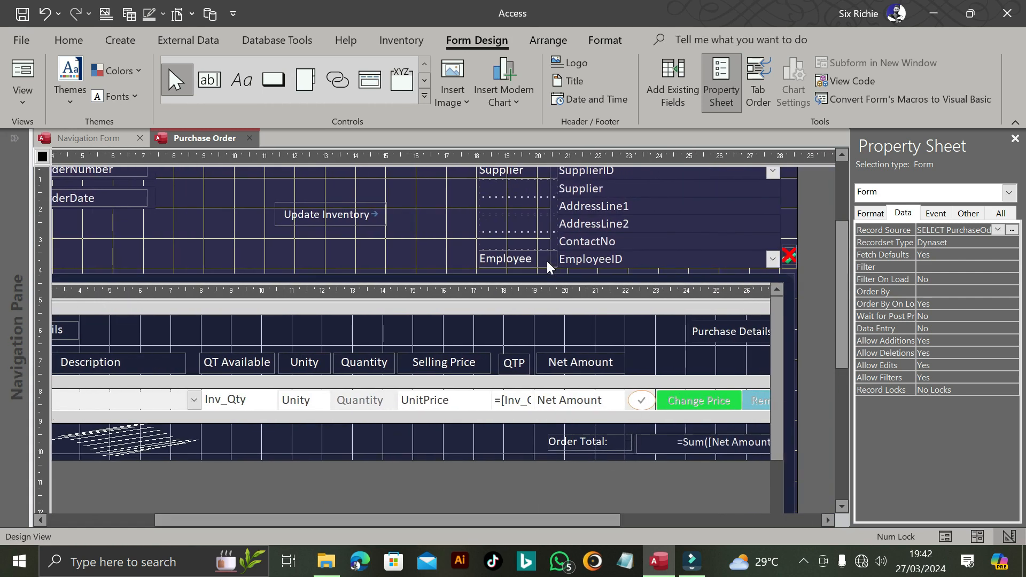
pyautogui.click(561, 261)
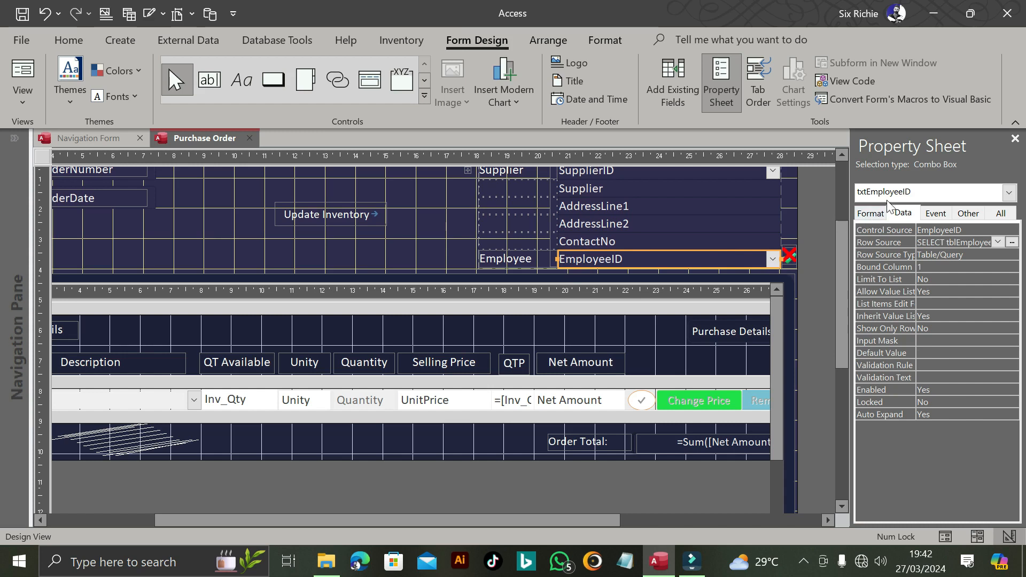
# Select the validation image beside the EmployeeID combo box and look up the image names in the form's object list
pyautogui.click(789, 256)
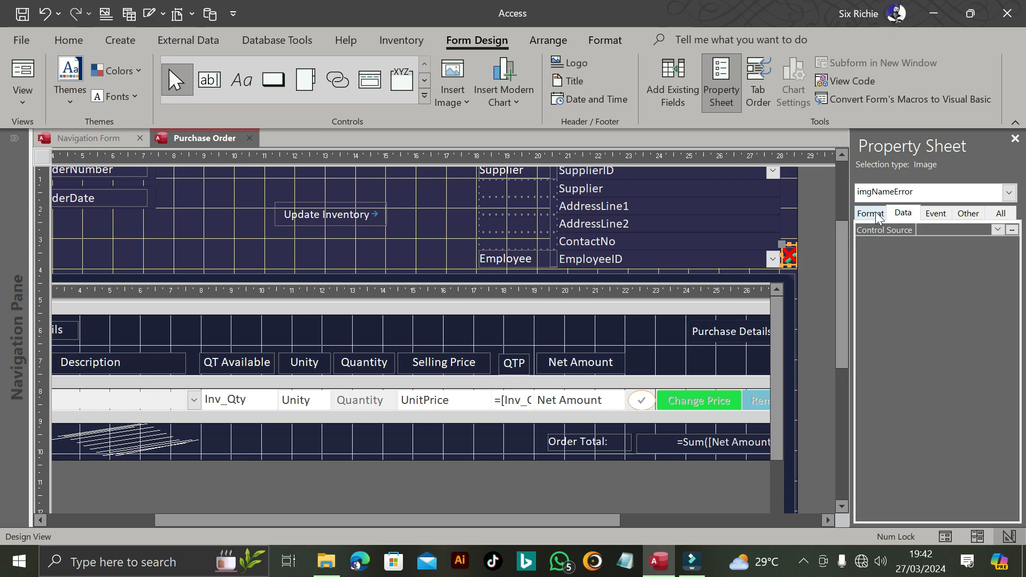
pyautogui.click(1008, 192)
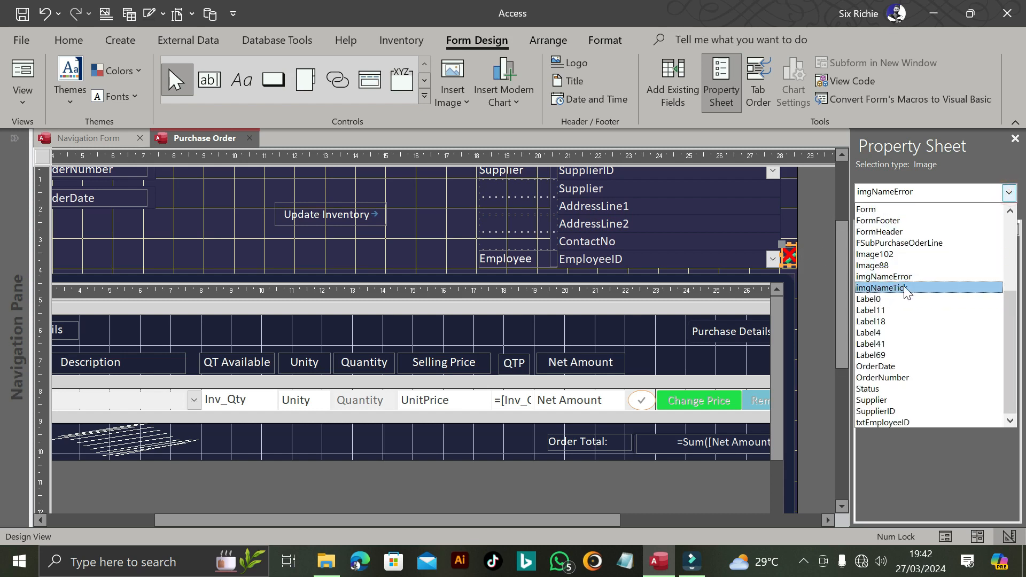
pyautogui.click(791, 213)
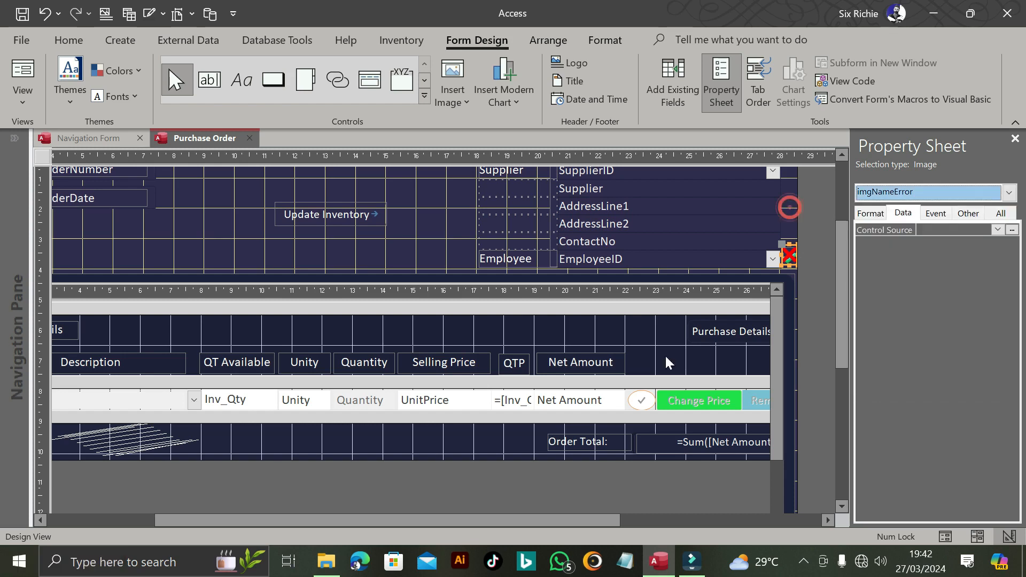
# Check the control names of the tick, Change Price and remove buttons in the subform's Detail row
pyautogui.click(639, 400)
pyautogui.click(639, 398)
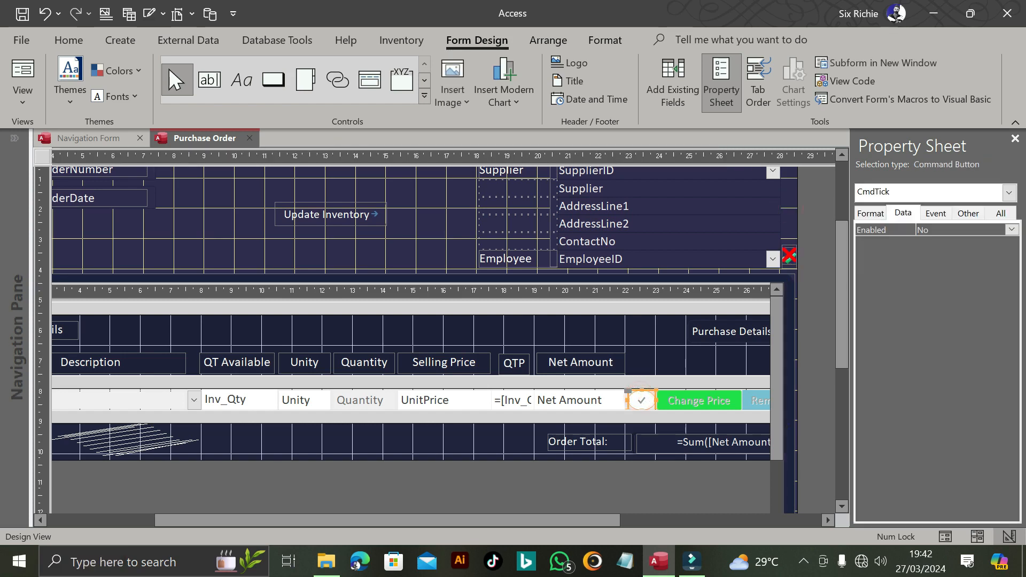
pyautogui.click(687, 401)
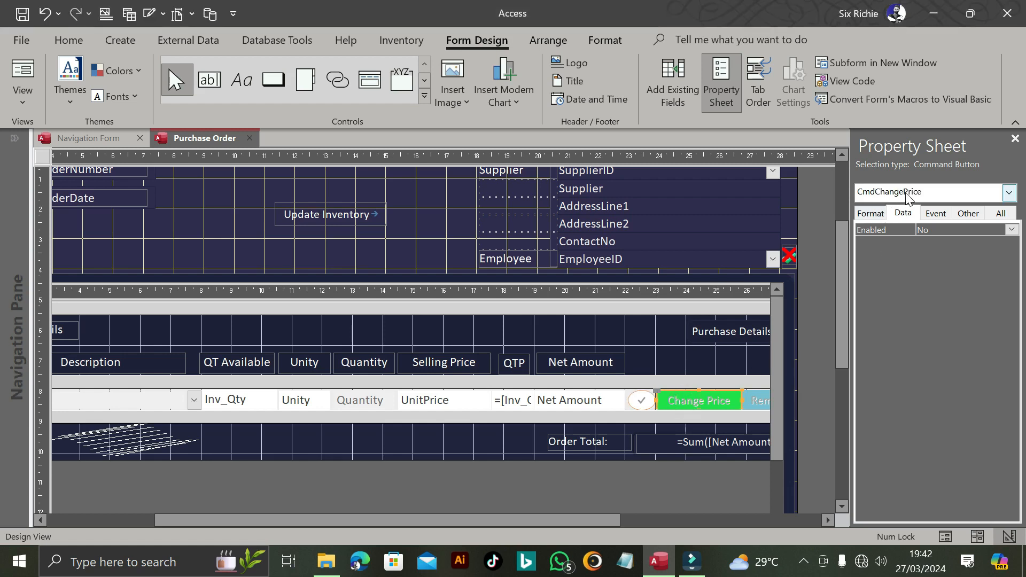
pyautogui.click(757, 402)
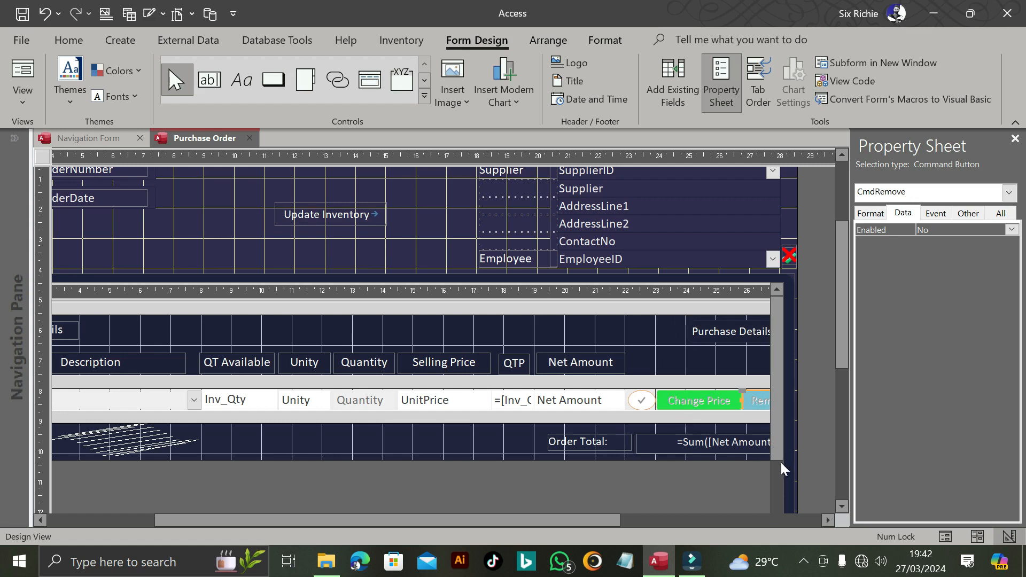
# Open the Purchase Order form's On Load event procedure in the Visual Basic editor
pyautogui.moveTo(847, 321); pyautogui.dragTo(845, 228)
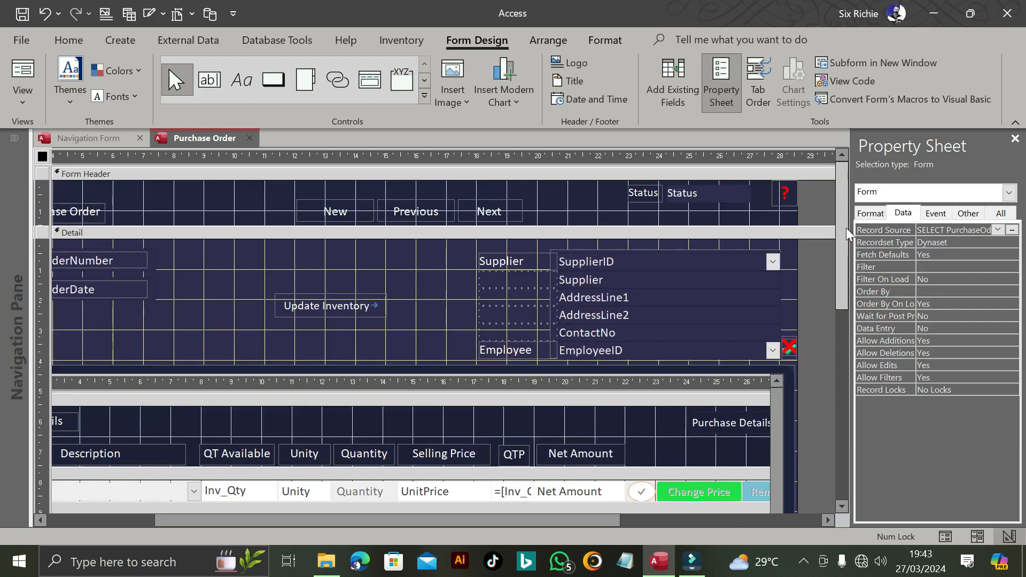
pyautogui.moveTo(315, 519); pyautogui.dragTo(170, 522)
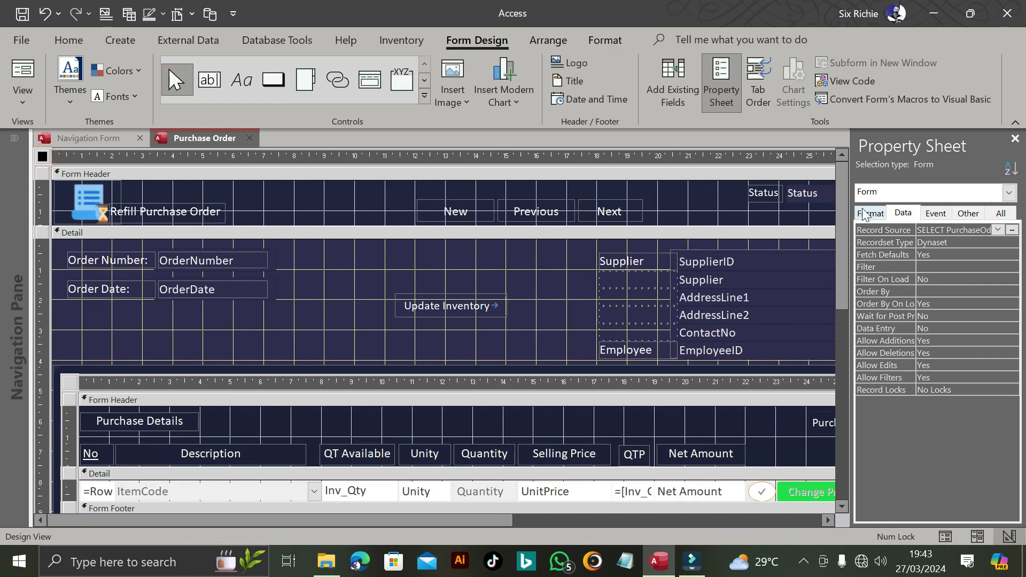
pyautogui.click(936, 214)
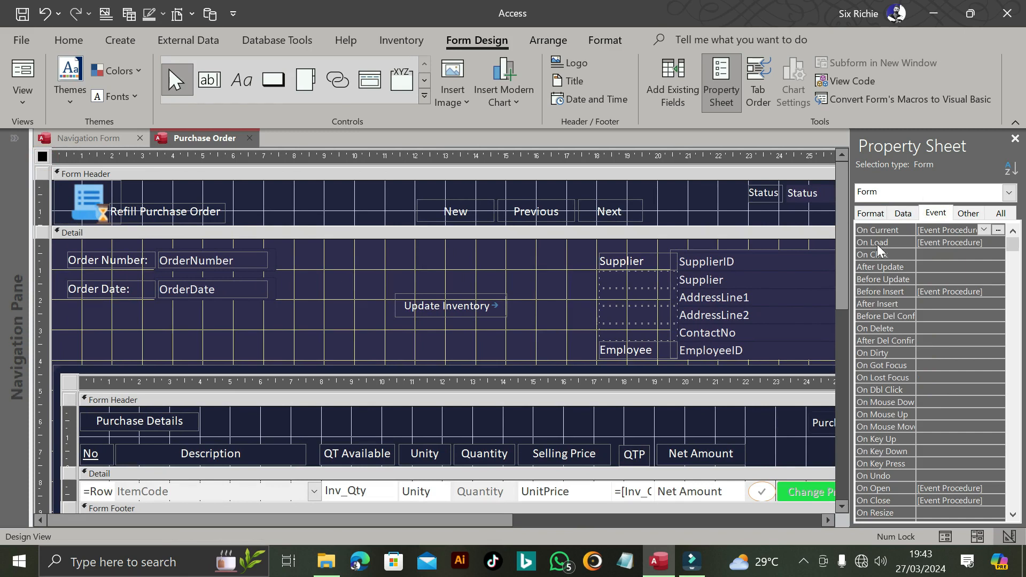
pyautogui.click(998, 242)
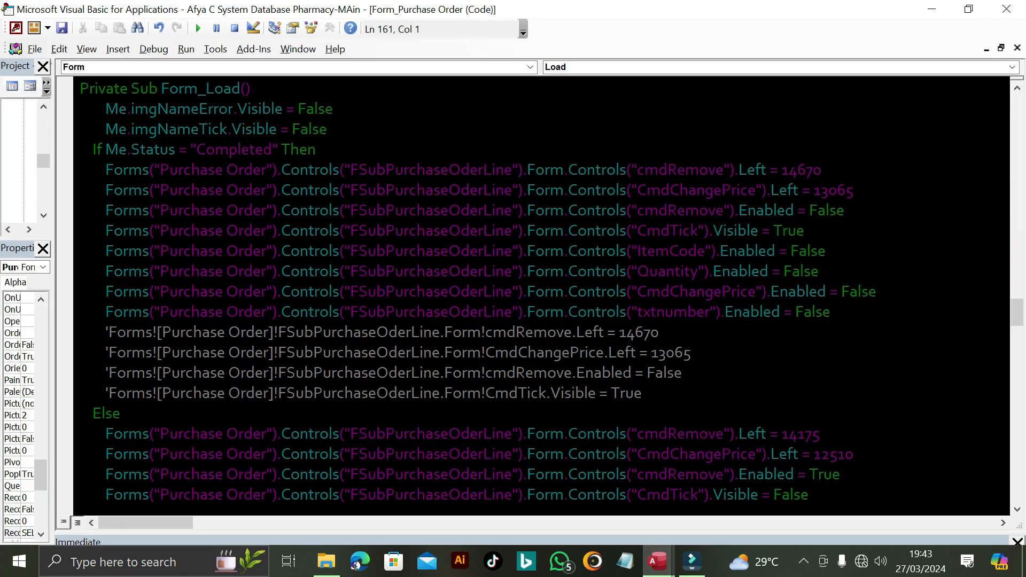
# Examine the Form_Load lines that set imgNameError and imgNameTick to Visible = False
pyautogui.moveTo(332, 109); pyautogui.dragTo(238, 109)
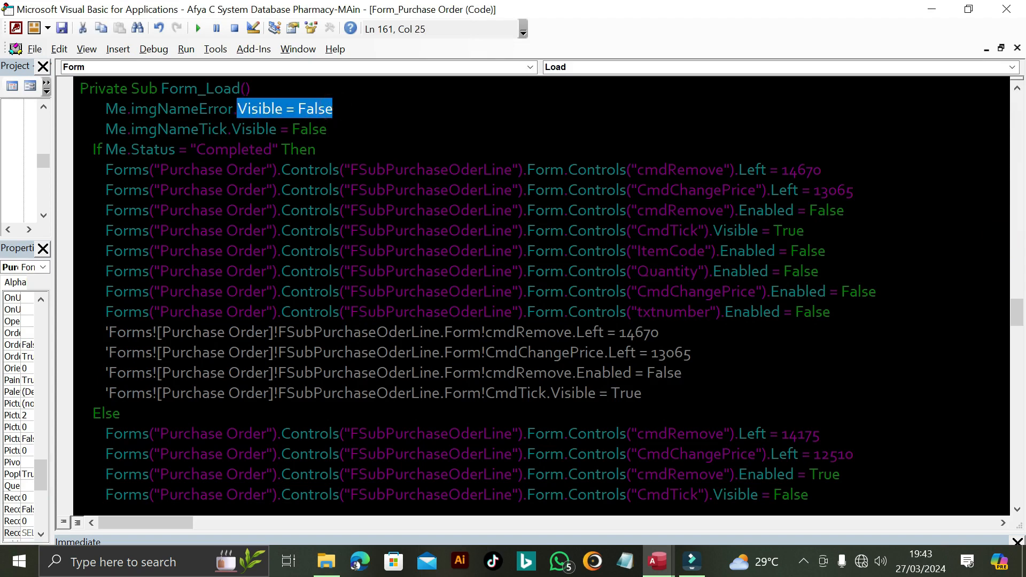
pyautogui.moveTo(326, 129); pyautogui.dragTo(118, 111)
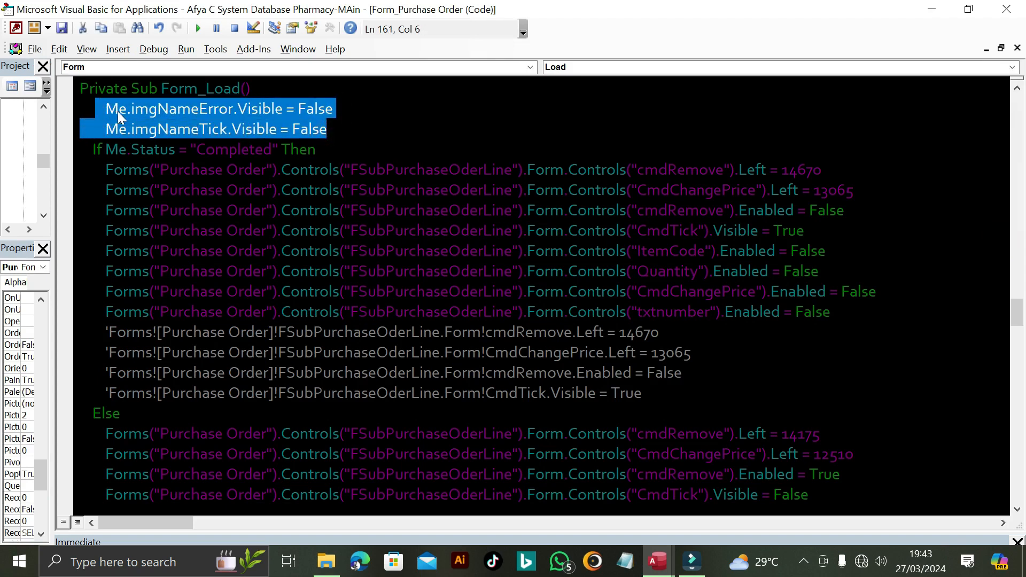
pyautogui.click(359, 130)
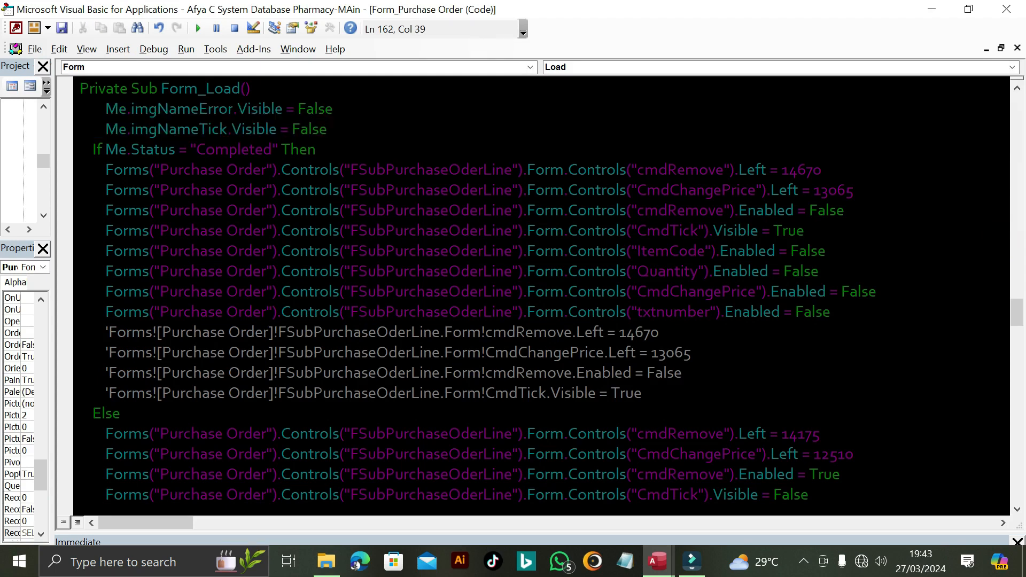
# Examine the Me.Status = "Completed" condition and the cmdRemove Left = 14670 line beneath it
pyautogui.moveTo(91, 148); pyautogui.dragTo(178, 149)
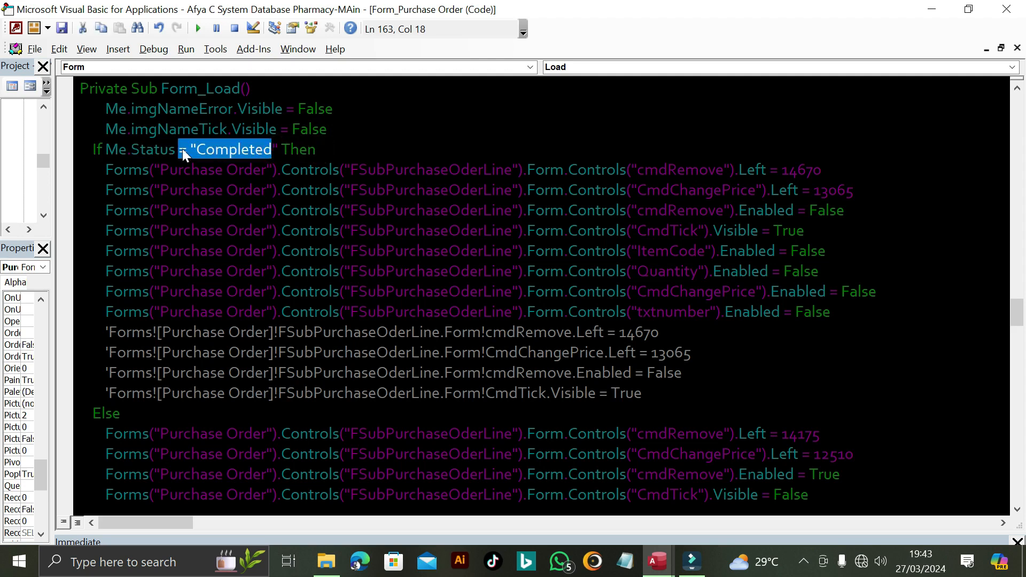
pyautogui.click(278, 149)
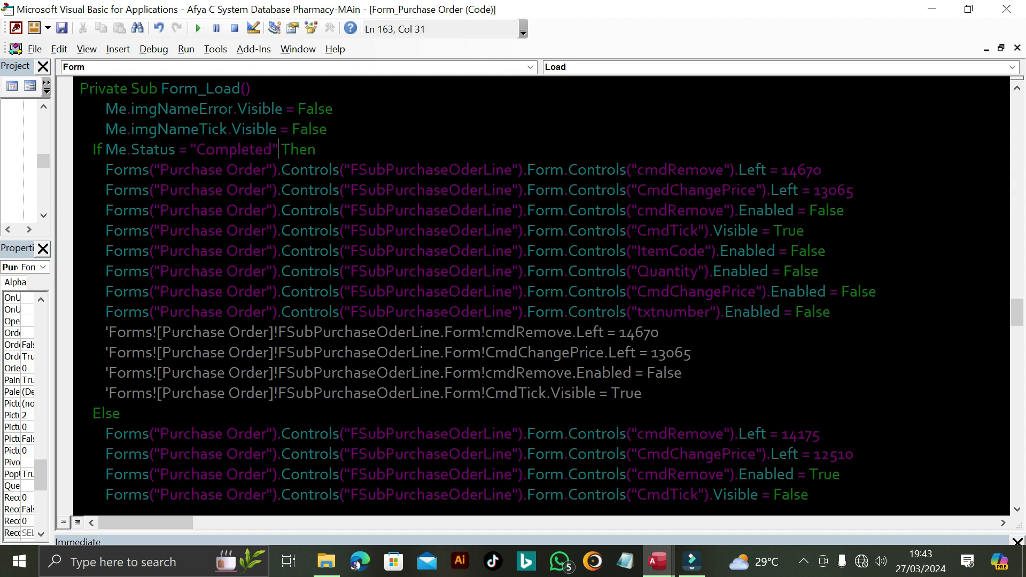
pyautogui.moveTo(106, 169); pyautogui.dragTo(577, 169)
pyautogui.moveTo(781, 169); pyautogui.dragTo(796, 170)
pyautogui.doubleClick(781, 170)
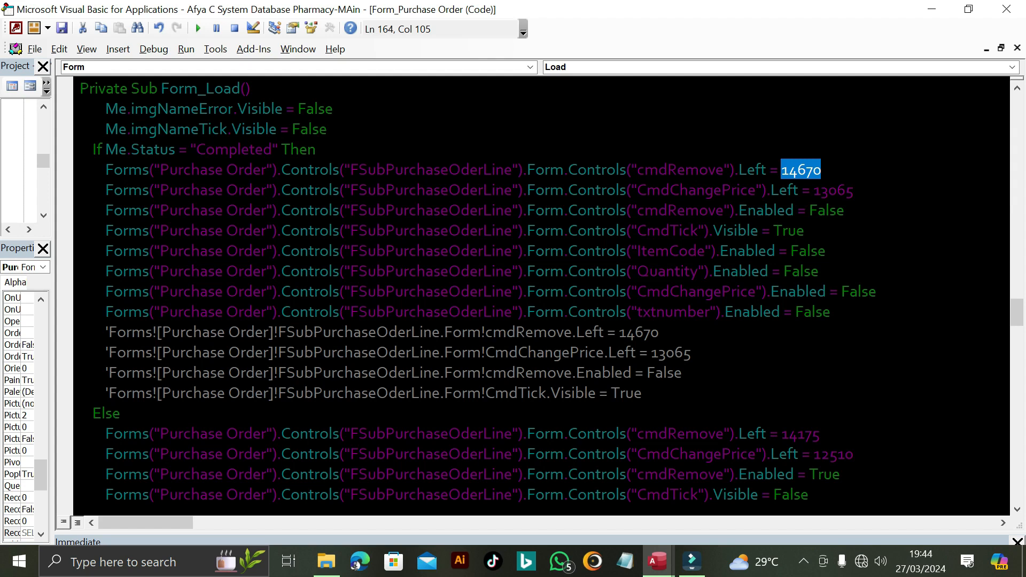
# Highlight the Visible = True setting of CmdTick in the Completed branch of Form_Load
pyautogui.hotkey('alt', 'Tab')
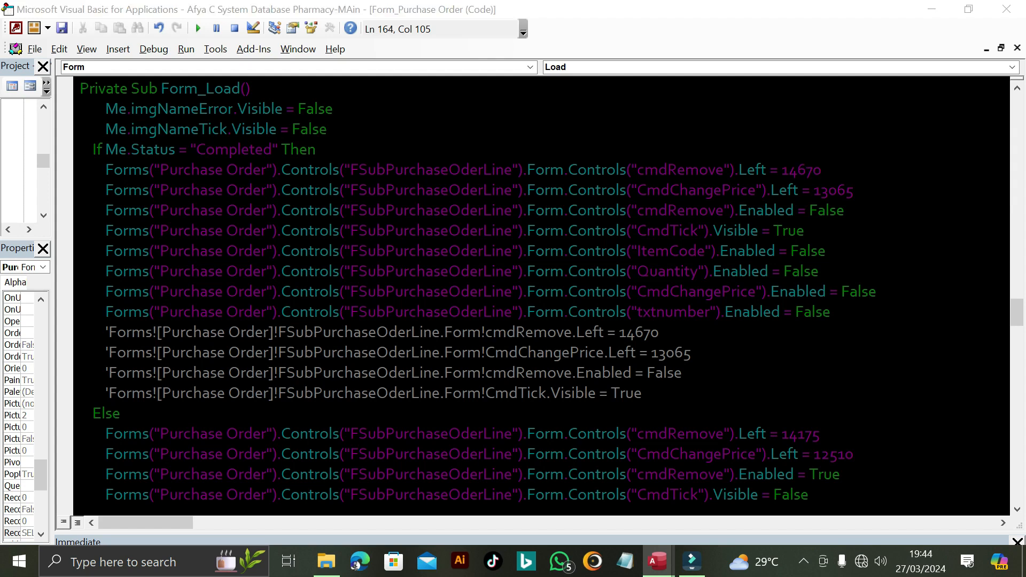
pyautogui.click(805, 230)
pyautogui.moveTo(804, 230); pyautogui.dragTo(712, 230)
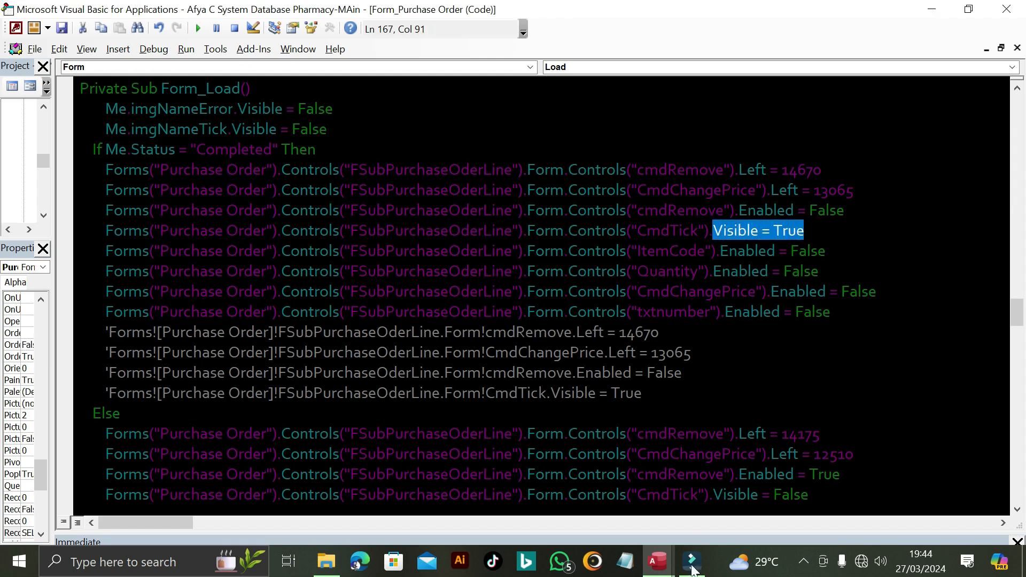
# Switch back to the Access form to view the subform's tick, Change Price and remove buttons in design and Form View
pyautogui.moveTo(666, 572)
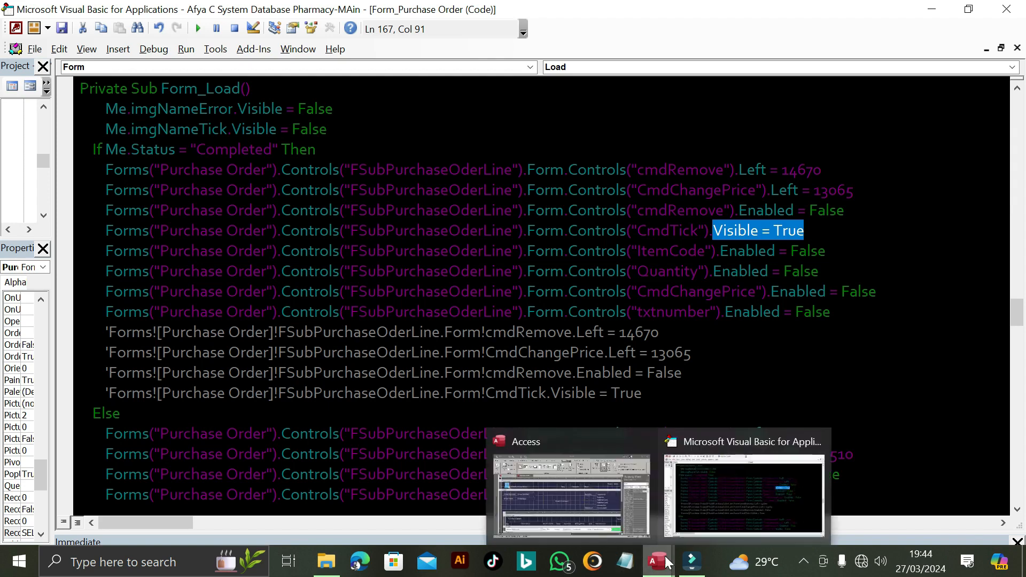
pyautogui.click(621, 489)
pyautogui.moveTo(449, 519); pyautogui.dragTo(553, 519)
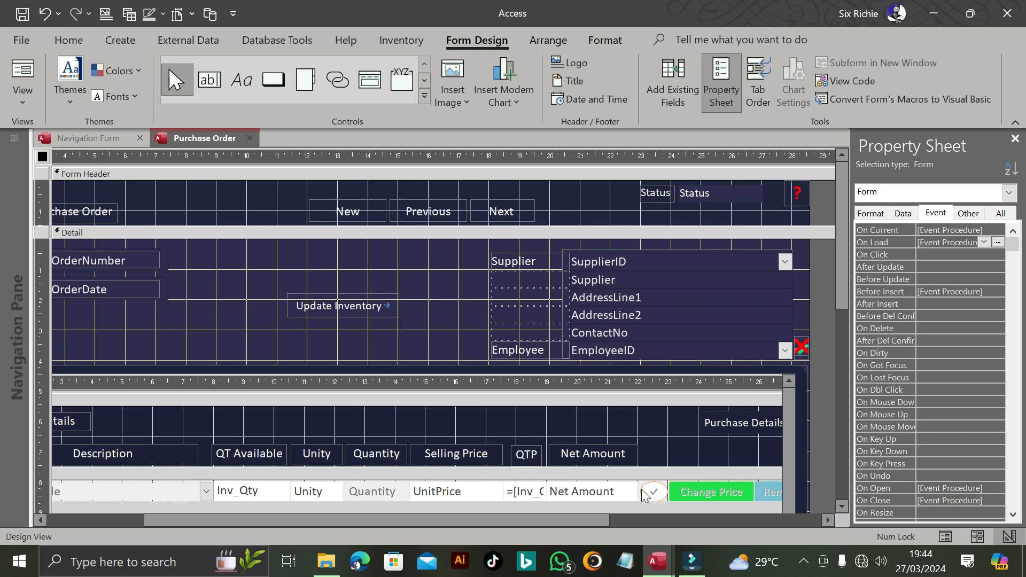
pyautogui.click(945, 536)
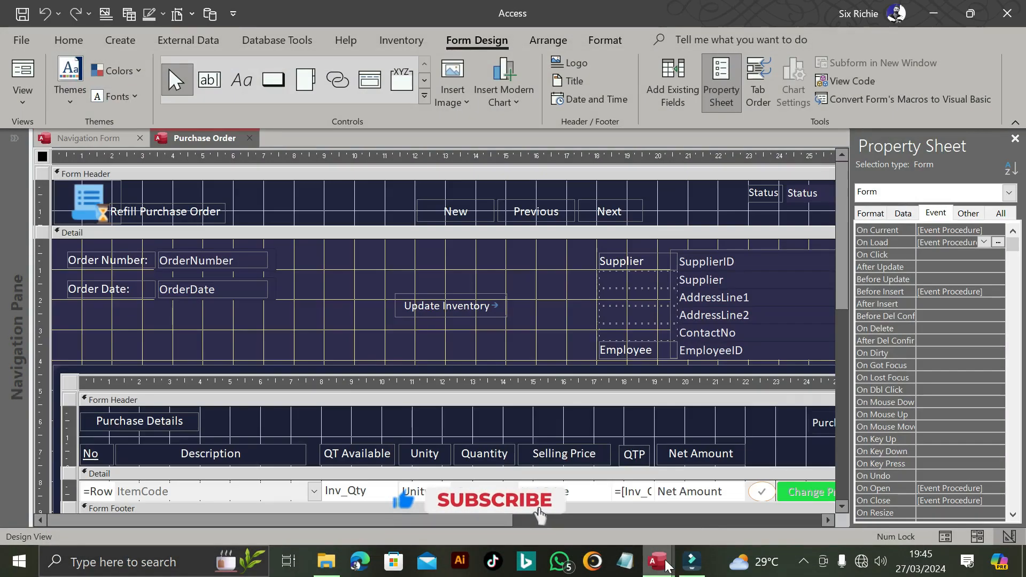
# Return to the Form_Load code and review the Completed check, the Left values of cmdRemove and CmdChangePrice, and cmdRemove's Enabled = False
pyautogui.moveTo(657, 561)
pyautogui.click(744, 490)
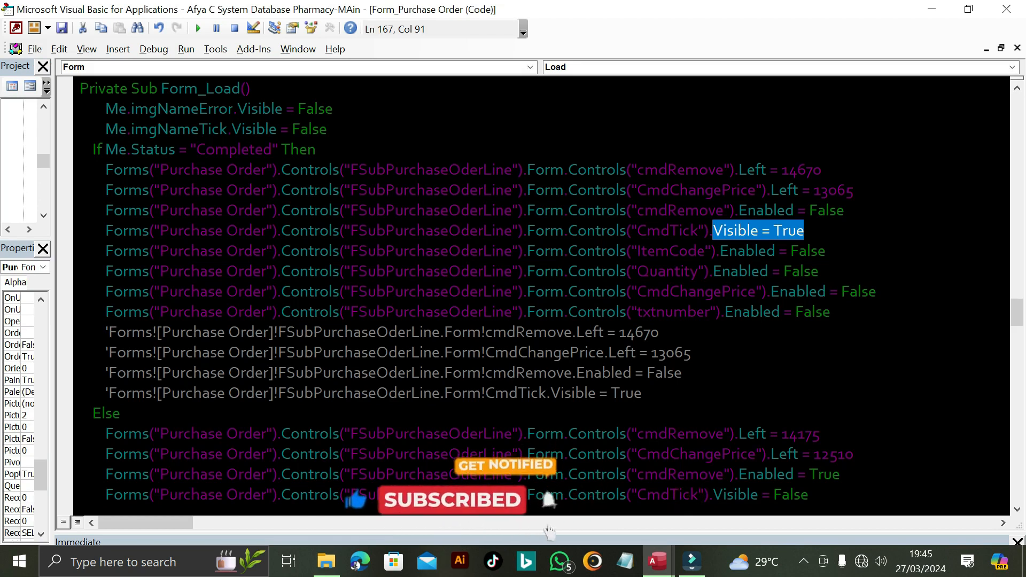
pyautogui.doubleClick(245, 149)
pyautogui.doubleClick(801, 170)
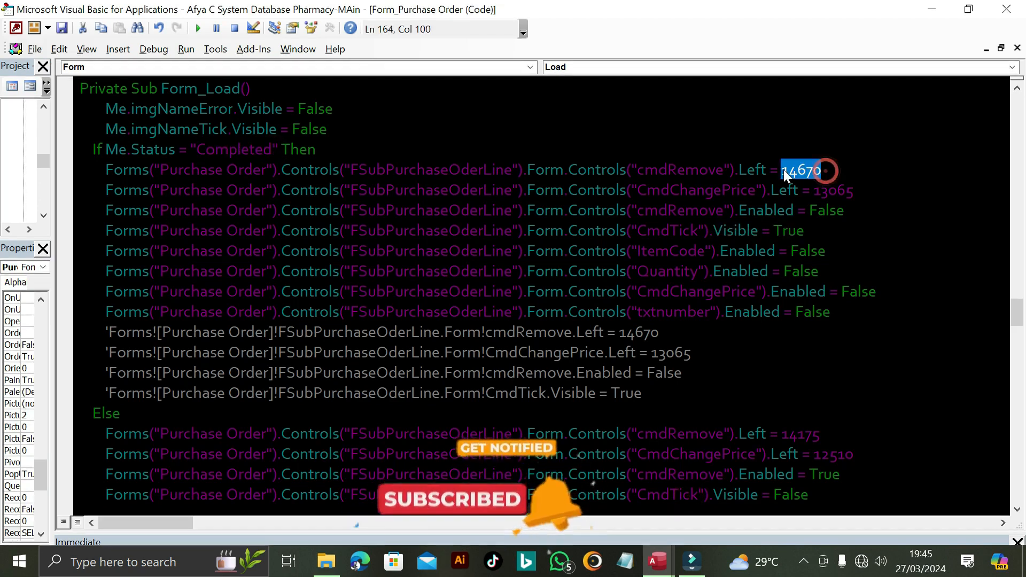
pyautogui.doubleClick(857, 191)
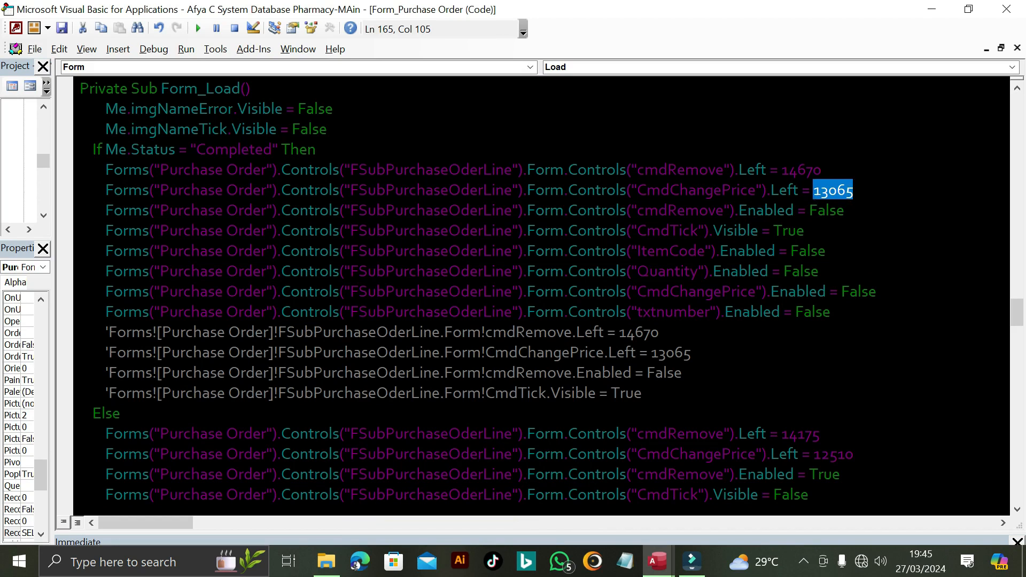
pyautogui.doubleClick(830, 210)
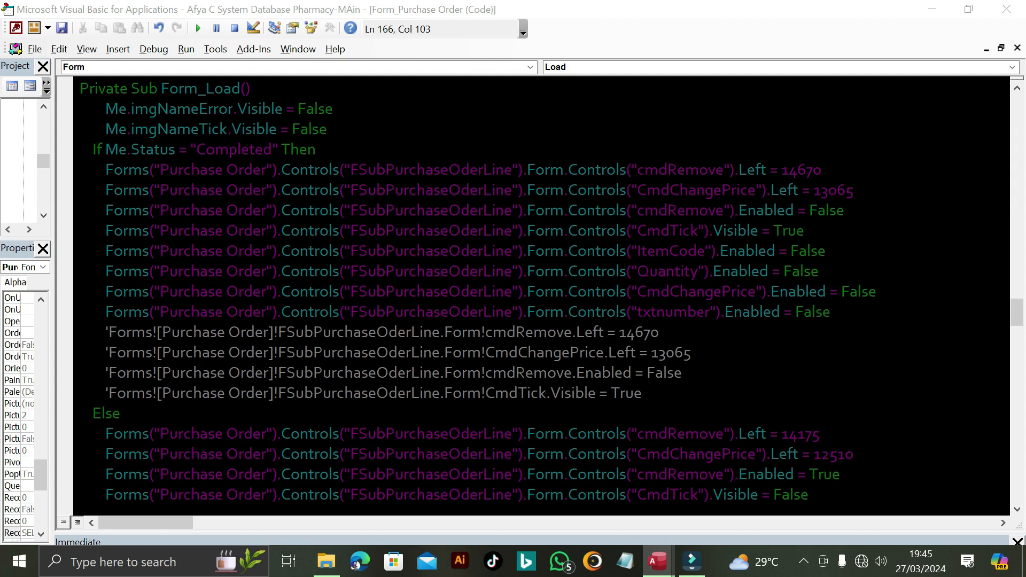
# Compare the CmdTick Visible = True setting with the CmdChangePrice Left = 13065 position in the Completed branch
pyautogui.moveTo(805, 230); pyautogui.dragTo(727, 230)
pyautogui.moveTo(853, 189); pyautogui.dragTo(740, 190)
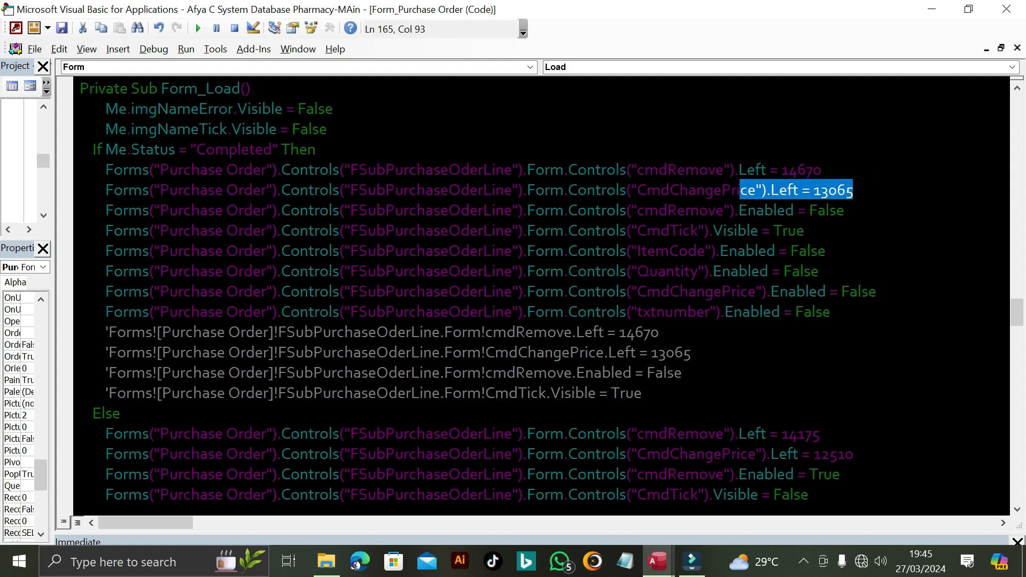
pyautogui.moveTo(805, 231); pyautogui.dragTo(727, 230)
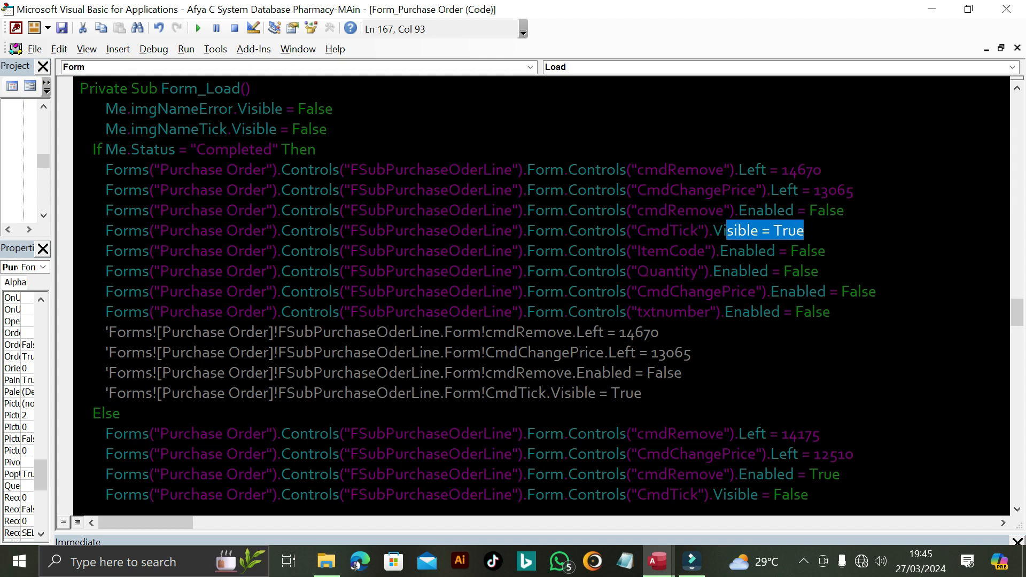
# Review the Enabled = False lines for ItemCode, Quantity, CmdChangePrice and txtnumber in the Completed branch
pyautogui.moveTo(825, 251); pyautogui.dragTo(737, 251)
pyautogui.moveTo(818, 271); pyautogui.dragTo(713, 271)
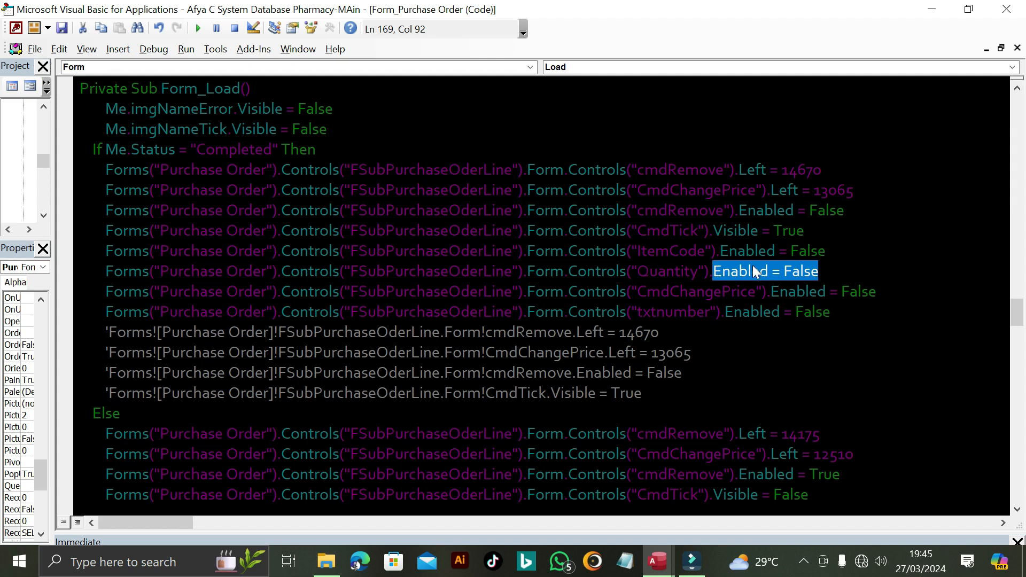
pyautogui.moveTo(882, 291); pyautogui.dragTo(769, 291)
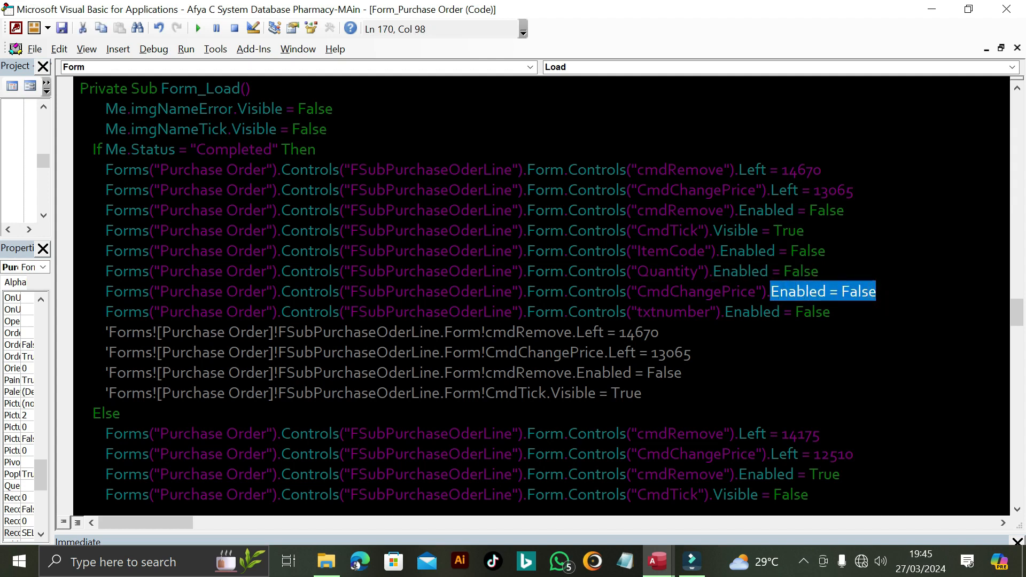
pyautogui.moveTo(837, 315); pyautogui.dragTo(664, 312)
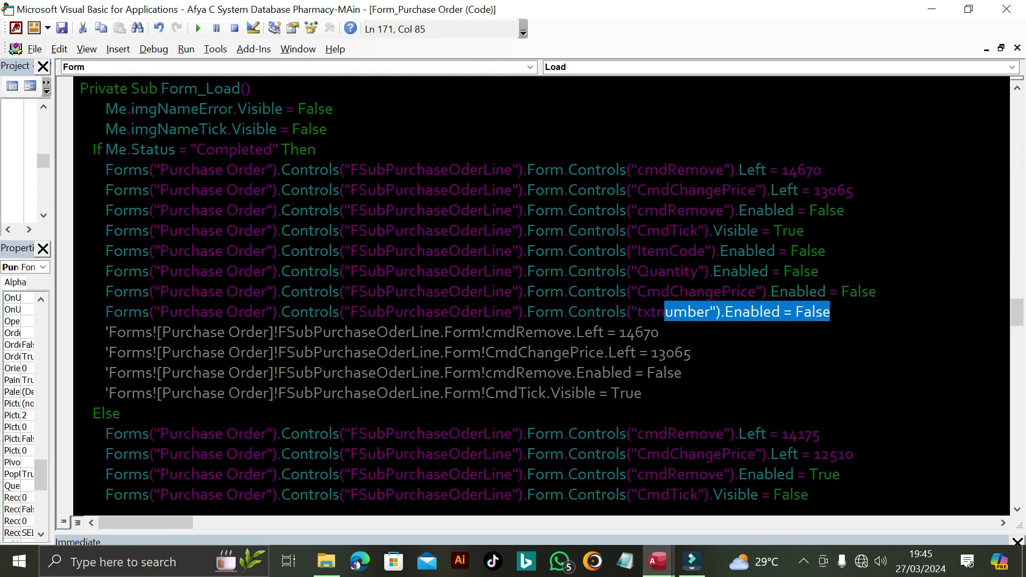
# Examine the cmdRemove Left = 14670 line part by part: the Purchase Order form, FSubPurchaseOderLine subform, control name and property
pyautogui.click(106, 168)
pyautogui.moveTo(106, 170); pyautogui.dragTo(619, 169)
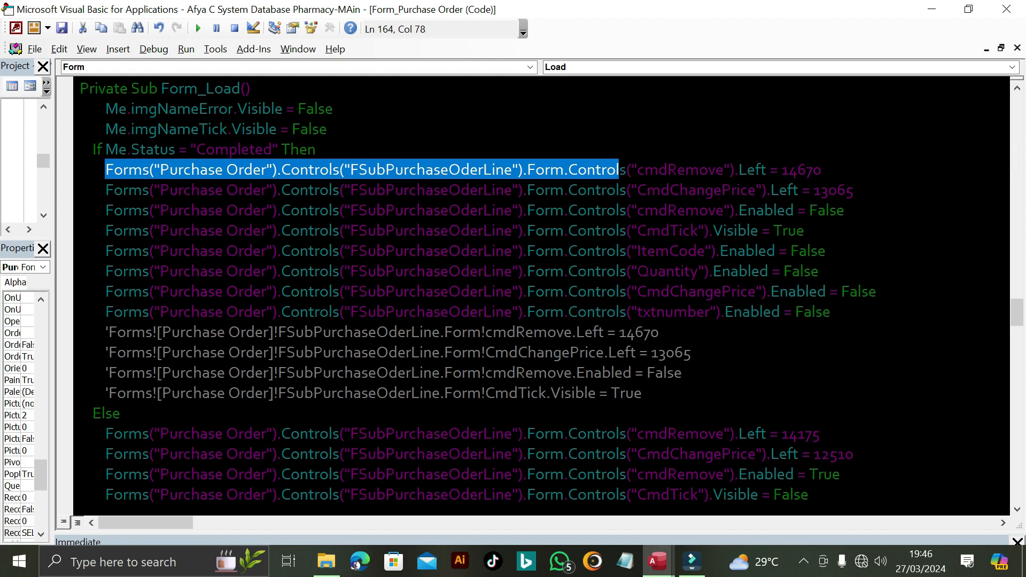
pyautogui.click(630, 169)
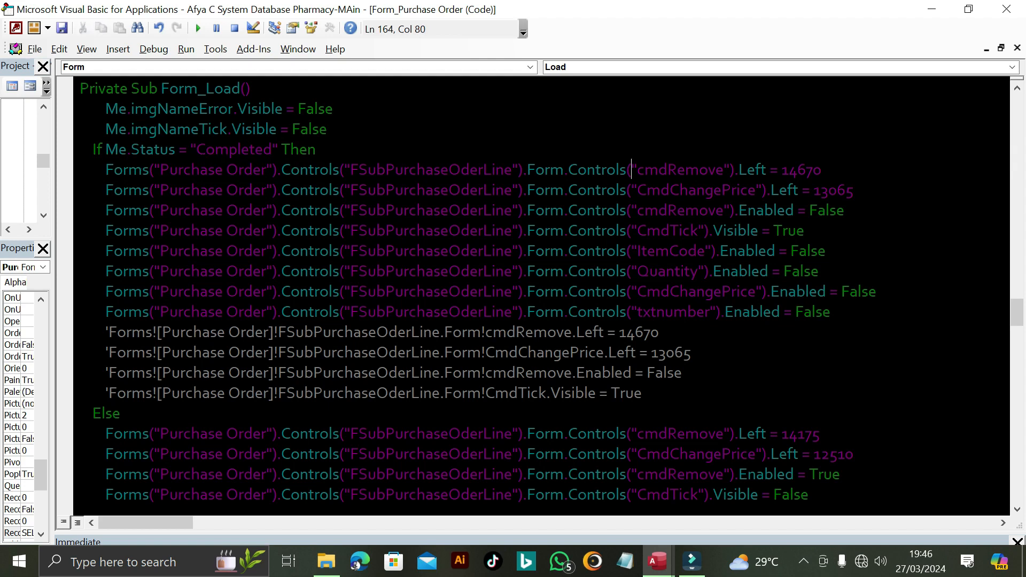
pyautogui.doubleClick(185, 170)
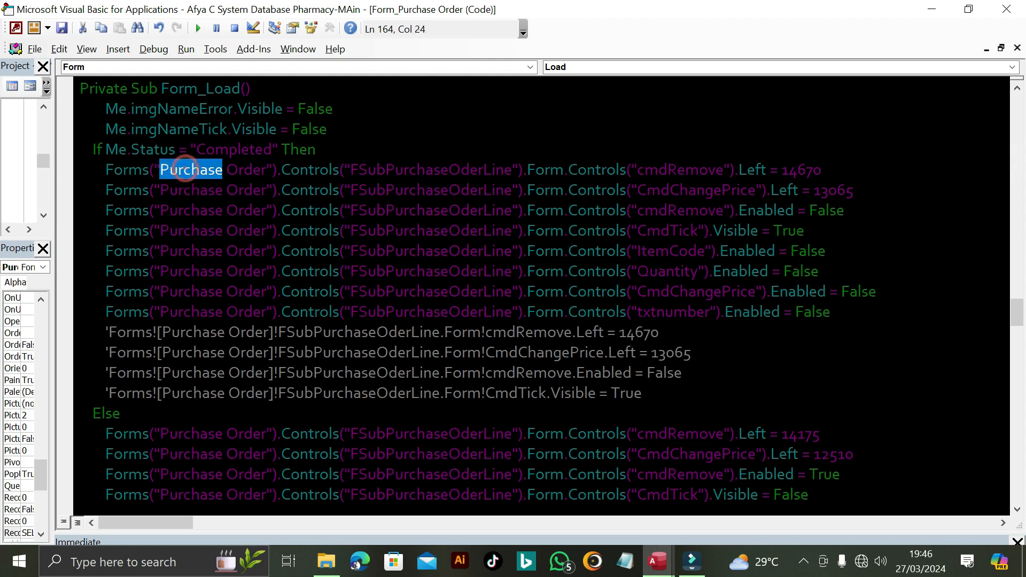
pyautogui.doubleClick(246, 170)
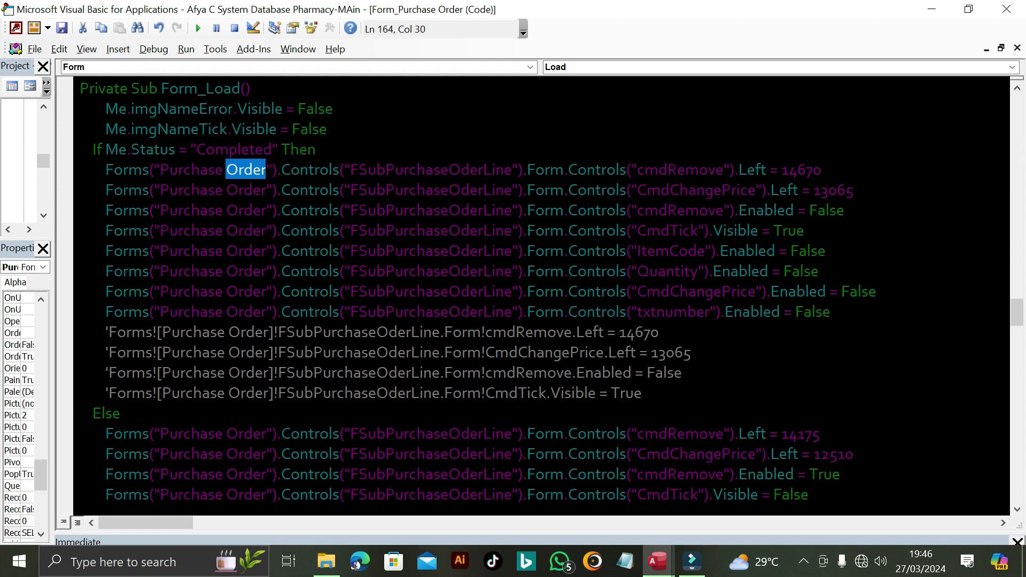
pyautogui.moveTo(350, 169); pyautogui.dragTo(511, 169)
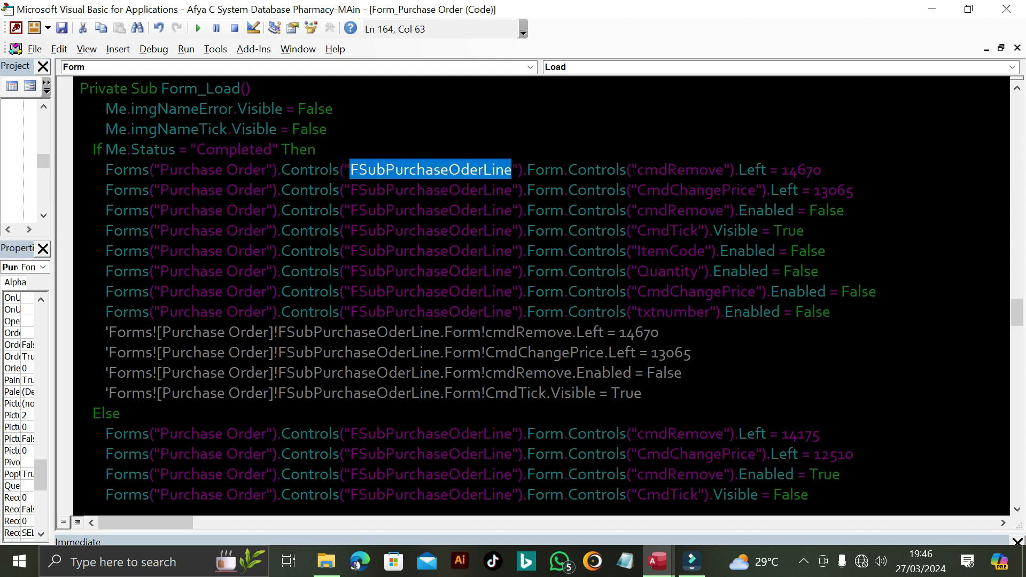
pyautogui.moveTo(637, 169); pyautogui.dragTo(820, 169)
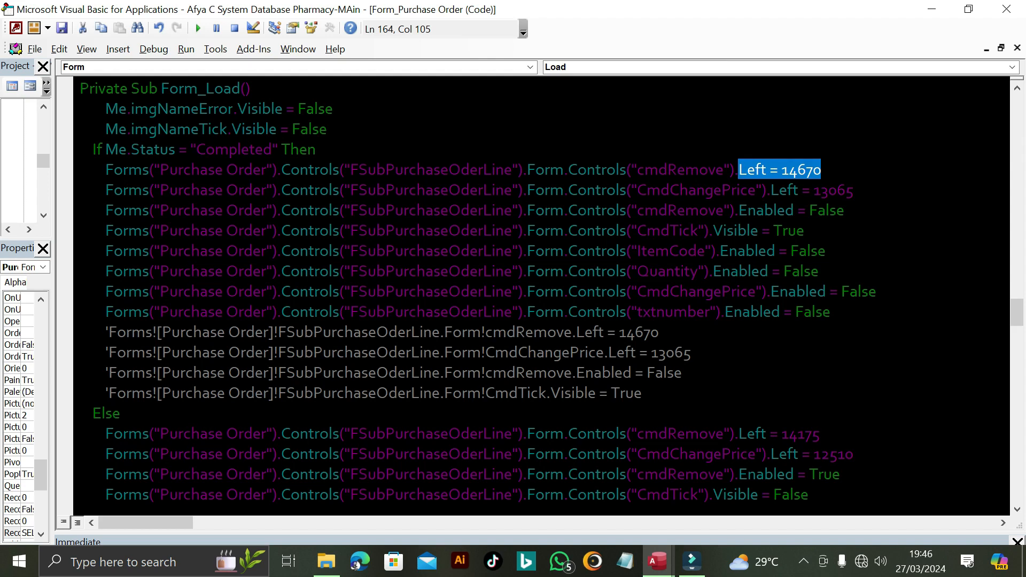
# Compare the active Forms("Purchase Order").Controls lines with the commented-out Forms![Purchase Order]! versions in the Completed branch
pyautogui.scroll(-1, 539, 294)
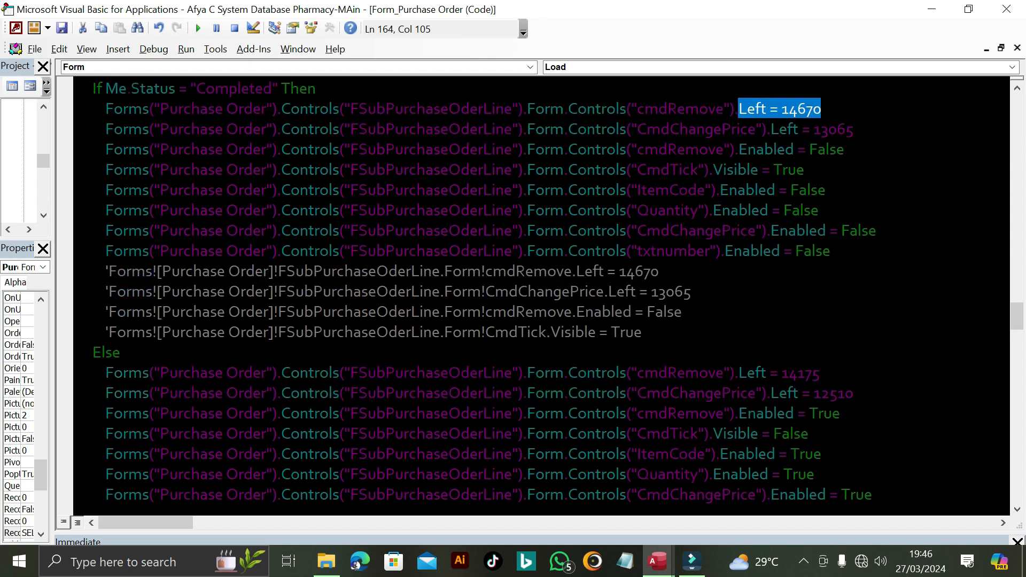
pyautogui.moveTo(105, 210); pyautogui.dragTo(544, 210)
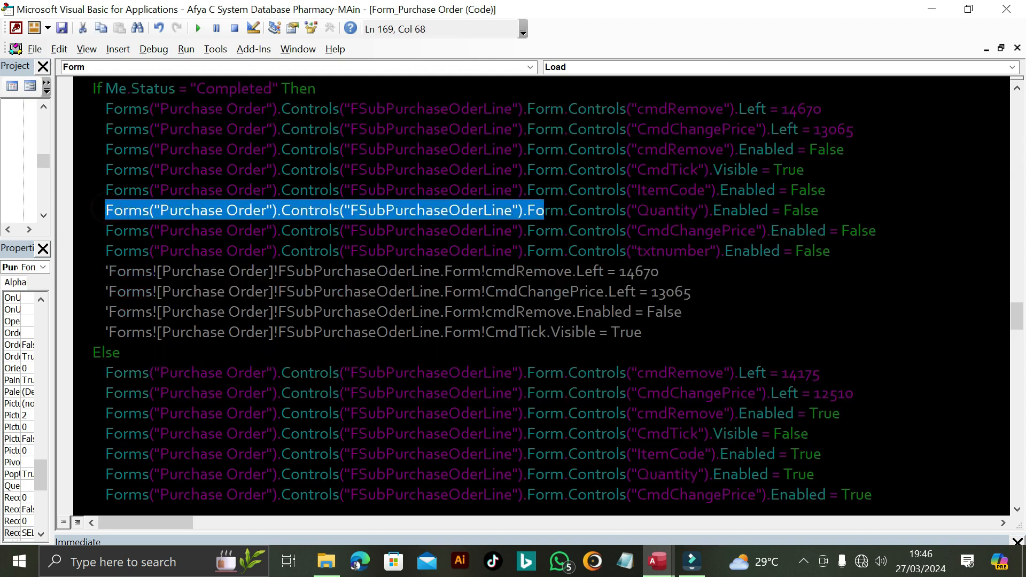
pyautogui.click(109, 271)
pyautogui.moveTo(109, 271); pyautogui.dragTo(641, 332)
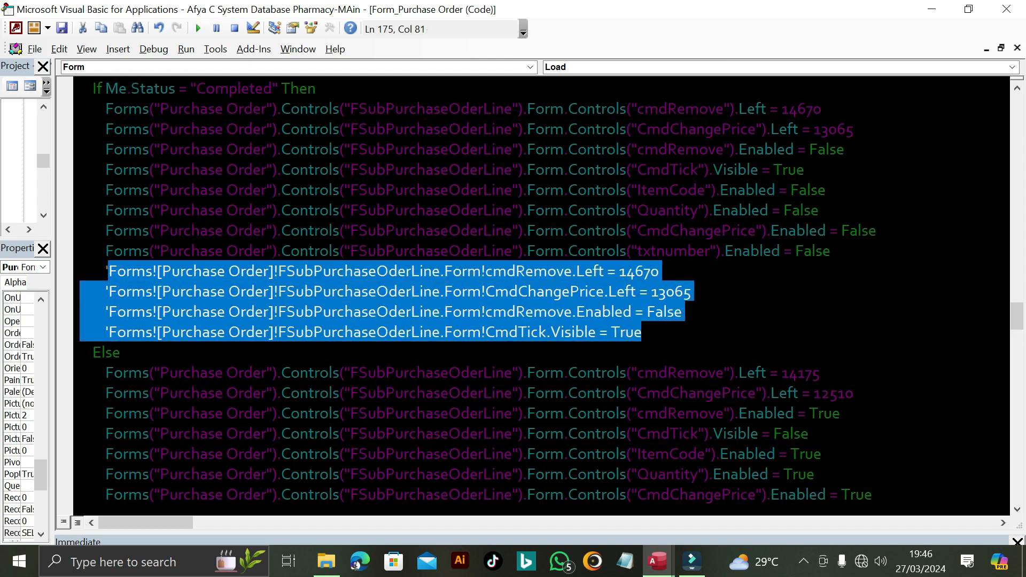
pyautogui.click(484, 250)
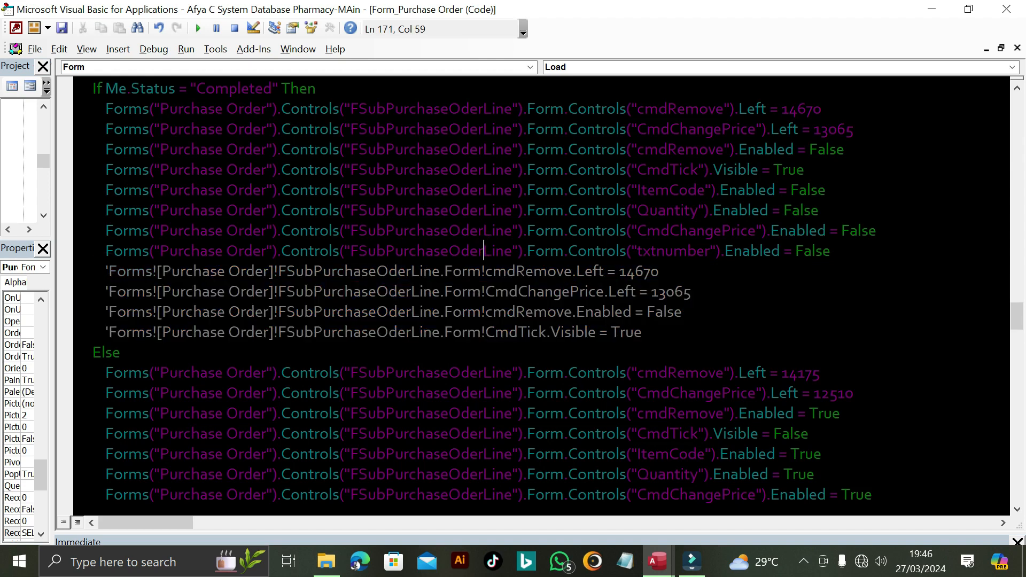
# Review the start of the Else branch in Form_Load, including the cmdRemove Left = 14175 position
pyautogui.scroll(-2, 534, 294)
pyautogui.click(120, 231)
pyautogui.doubleClick(120, 230)
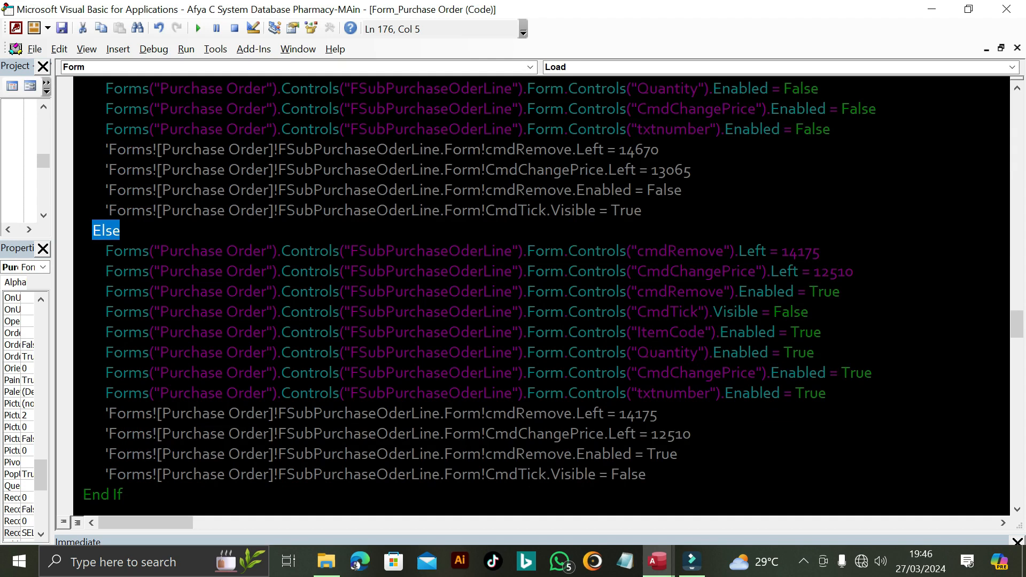
pyautogui.moveTo(819, 251); pyautogui.dragTo(781, 251)
pyautogui.click(777, 251)
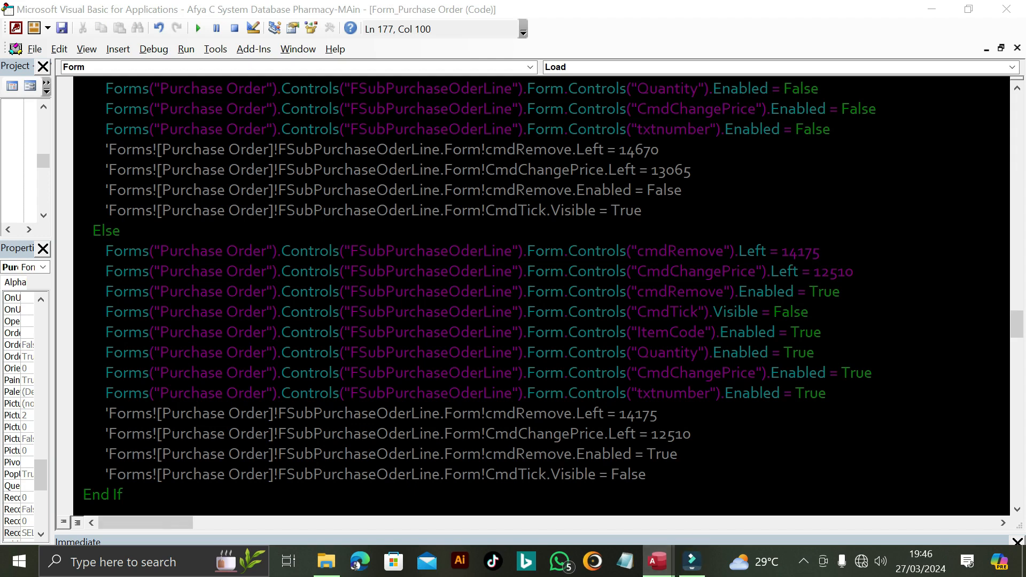
# Review the Else branch's CmdTick Visible = False line and the Enabled = True lines for ItemCode, CmdChangePrice and txtnumber
pyautogui.doubleClick(631, 311)
pyautogui.click(809, 312)
pyautogui.moveTo(809, 312); pyautogui.dragTo(712, 311)
pyautogui.click(820, 332)
pyautogui.moveTo(821, 332); pyautogui.dragTo(713, 333)
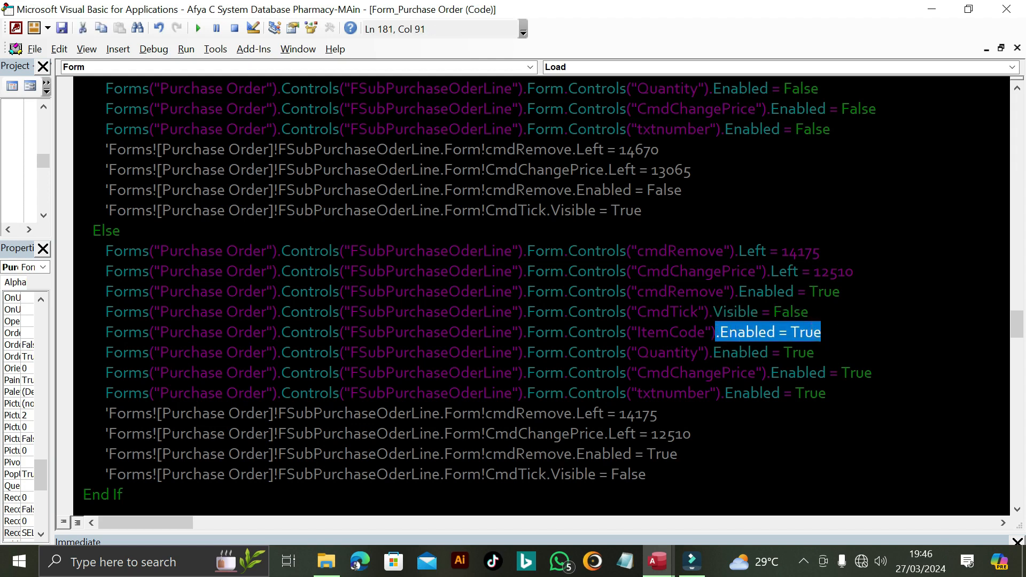
pyautogui.click(668, 332)
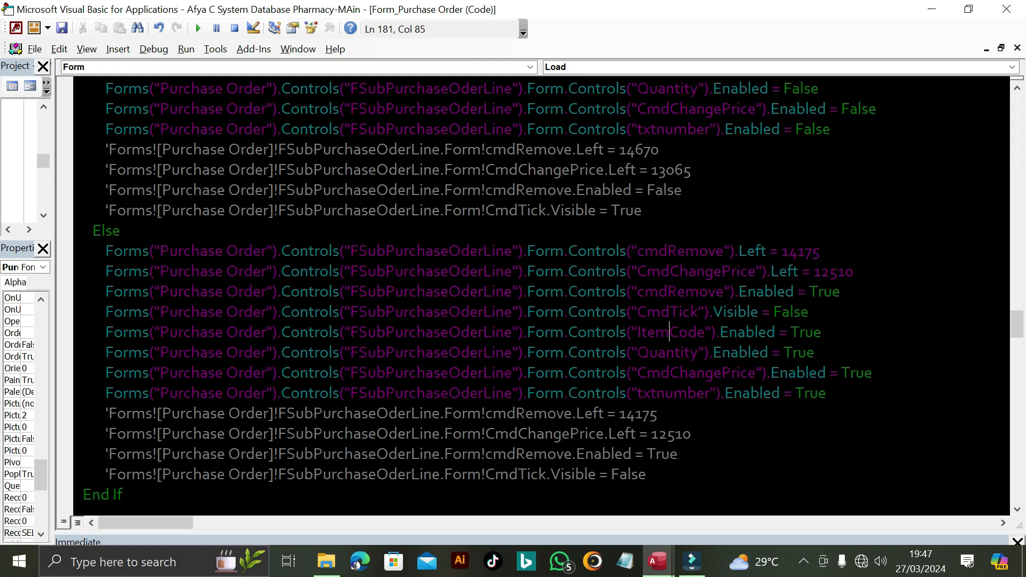
pyautogui.moveTo(871, 372); pyautogui.dragTo(639, 371)
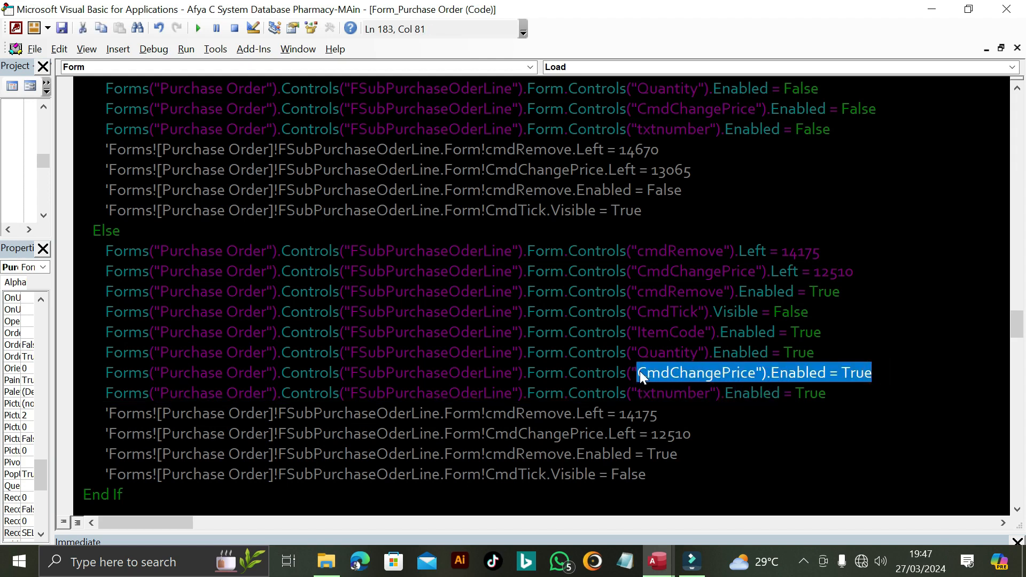
pyautogui.moveTo(825, 392); pyautogui.dragTo(639, 398)
pyautogui.scroll(-1, 539, 294)
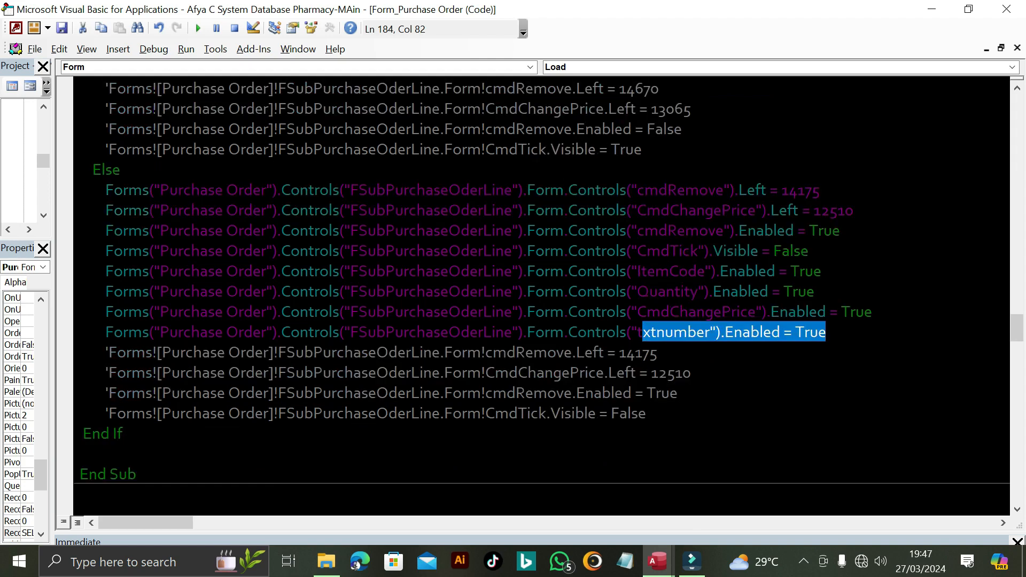
# Leave the Form_Load code and review the Completed and Else branches of the form's On Current event procedure
pyautogui.scroll(4, 540, 294)
pyautogui.click(154, 51)
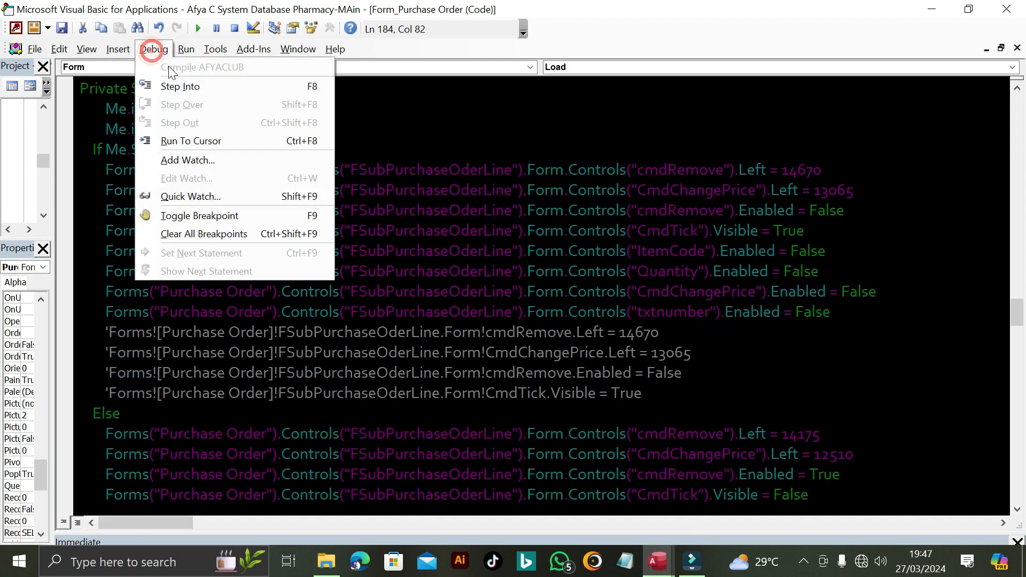
pyautogui.click(1007, 10)
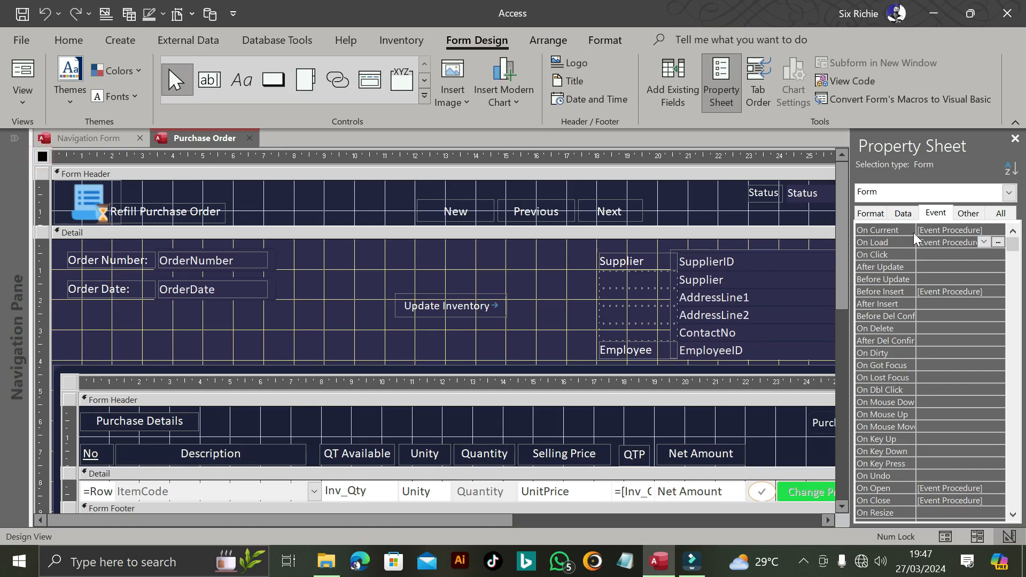
pyautogui.click(997, 229)
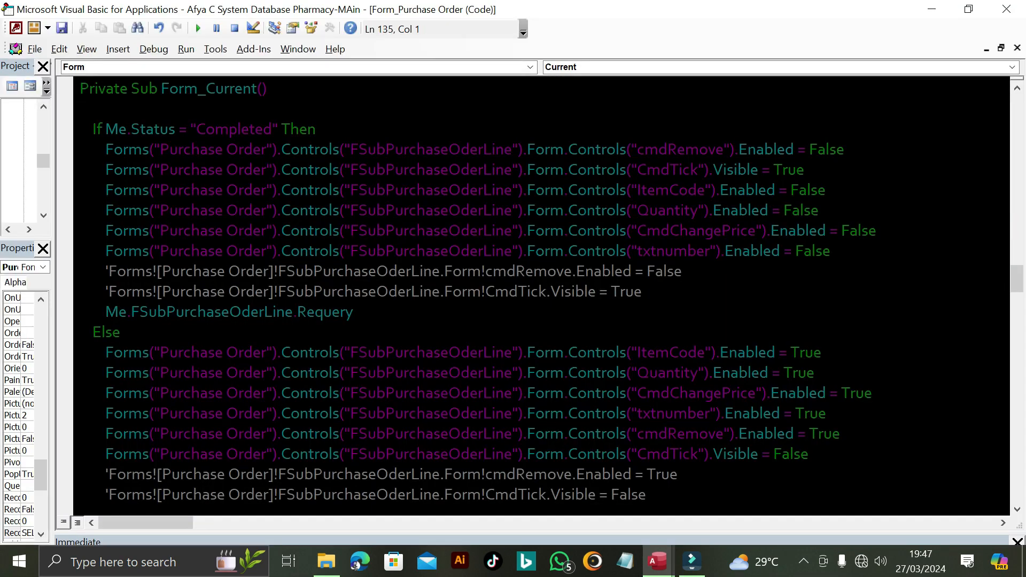
pyautogui.moveTo(190, 150)
pyautogui.mouseDown()
pyautogui.moveTo(90, 121)
pyautogui.moveTo(367, 270)
pyautogui.moveTo(353, 312)
pyautogui.moveTo(677, 474)
pyautogui.mouseUp()
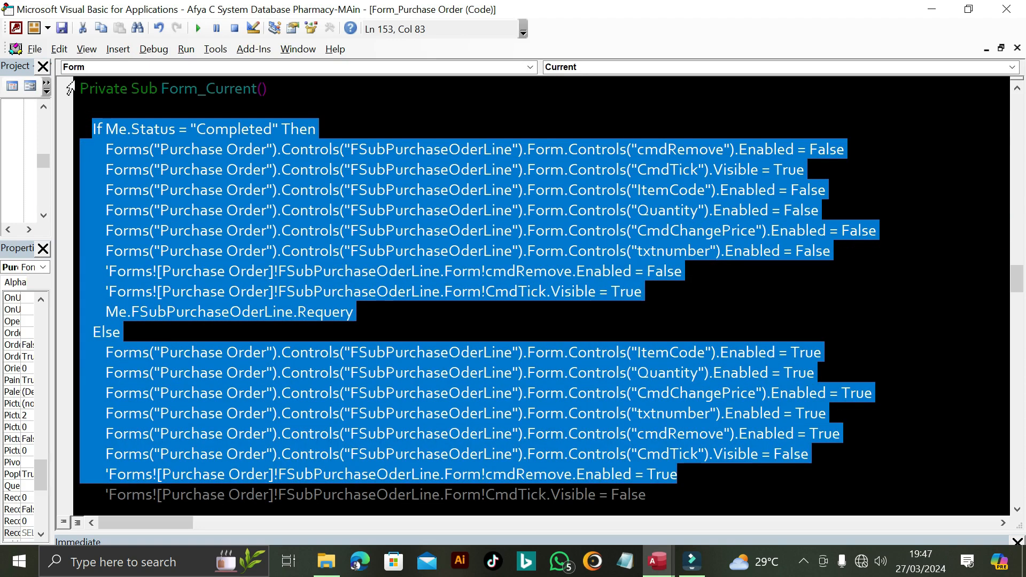
pyautogui.click(1004, 8)
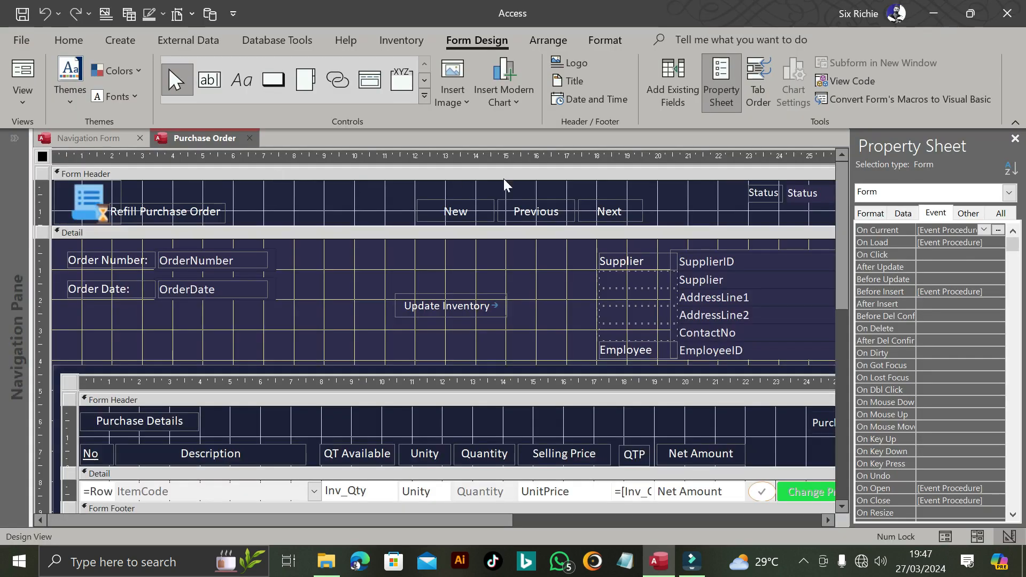
# View the form's Before Insert event procedure, checking the commented-out OrderNumber and txtEmployeeID lines, and return to the form design
pyautogui.click(996, 292)
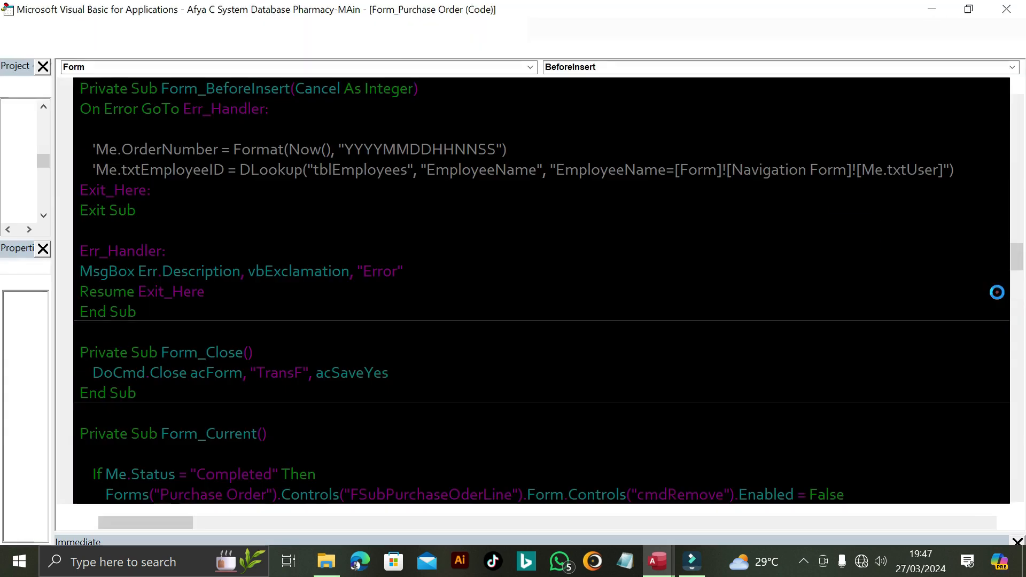
pyautogui.click(93, 149)
pyautogui.moveTo(92, 149); pyautogui.dragTo(953, 170)
pyautogui.hotkey('alt', 'F11')
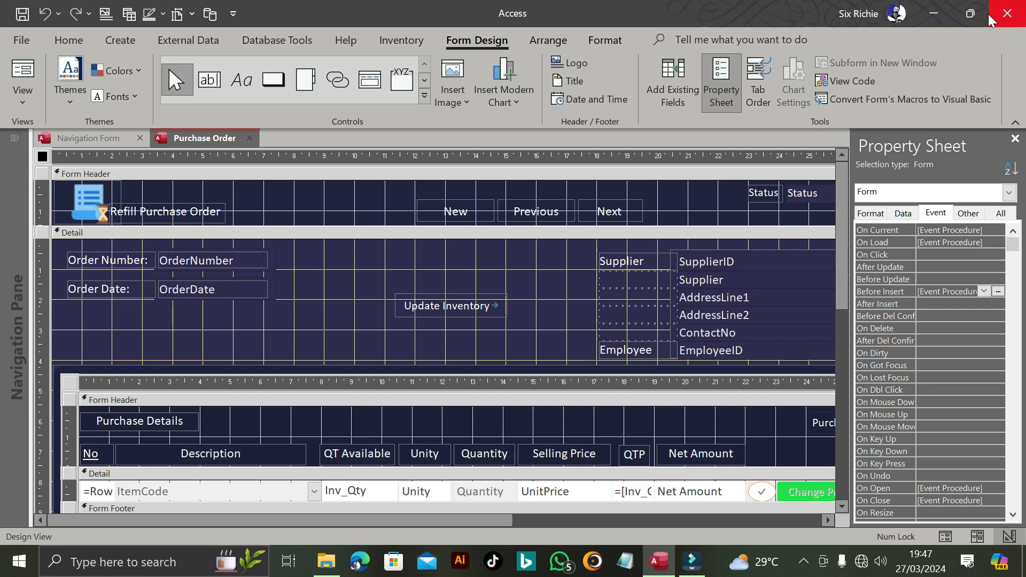
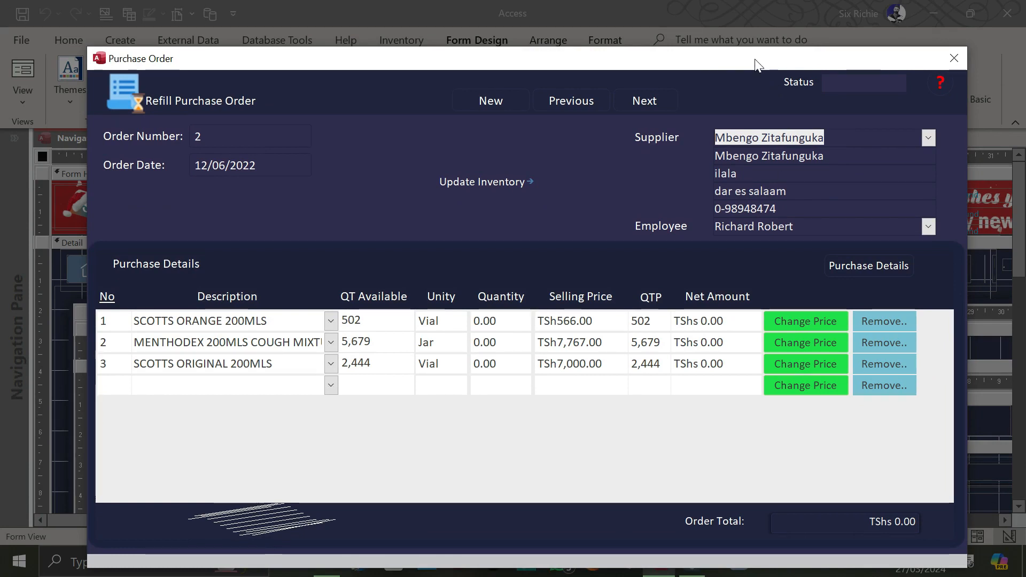
# Examine the Purchase Order form in Form View, including its item rows and the Change Price and Remove buttons
pyautogui.click(684, 566)
pyautogui.moveTo(809, 65); pyautogui.dragTo(833, 51)
pyautogui.rightClick(834, 52)
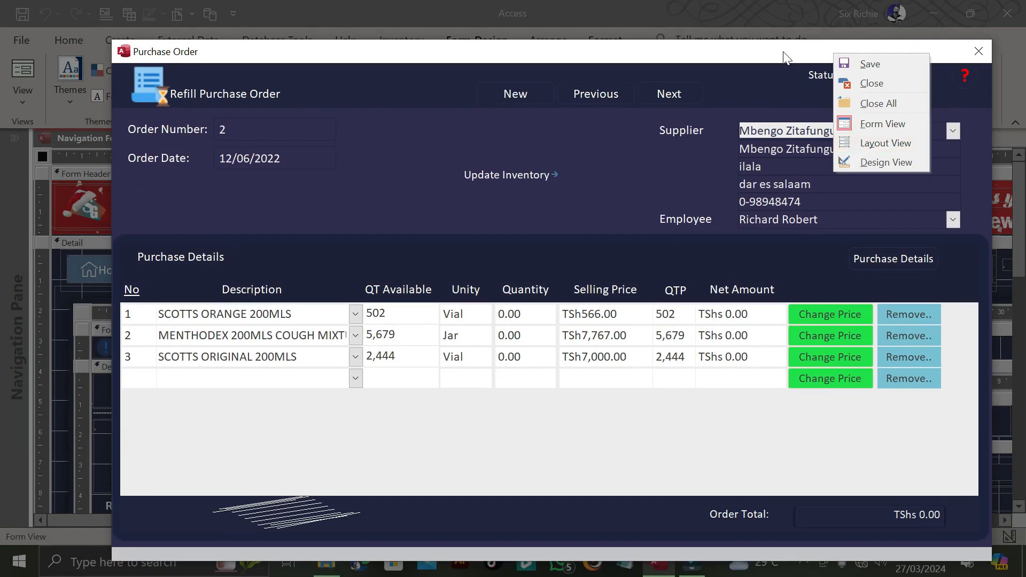
pyautogui.click(739, 46)
pyautogui.moveTo(740, 45)
pyautogui.mouseDown()
pyautogui.moveTo(722, 42)
pyautogui.moveTo(737, 48)
pyautogui.mouseUp()
pyautogui.click(856, 66)
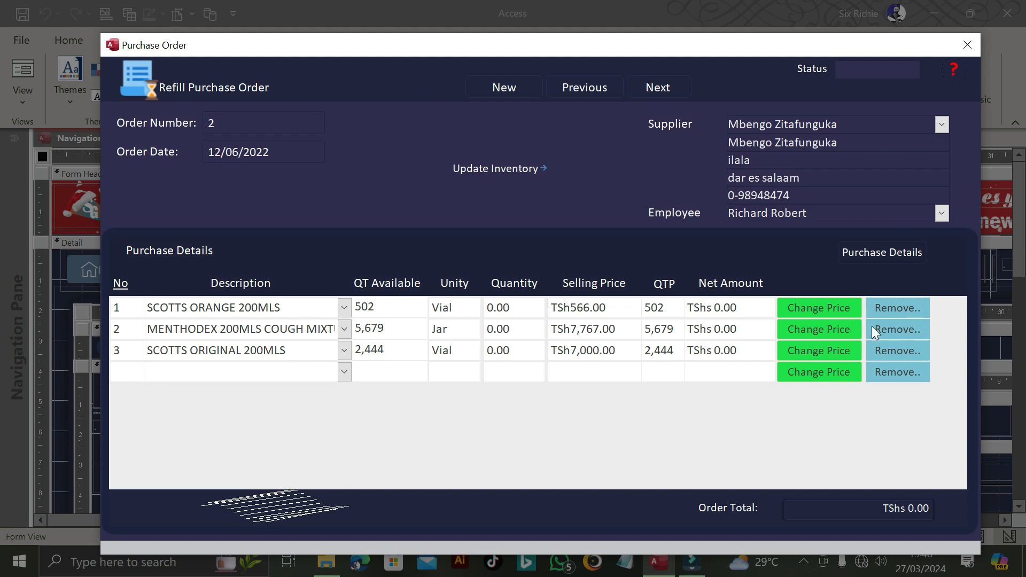
pyautogui.click(196, 307)
pyautogui.click(235, 358)
pyautogui.click(383, 328)
# Switch the Purchase Order form to Design View and select the EmployeeID combo box beside the Employee label
pyautogui.rightClick(565, 42)
pyautogui.click(647, 152)
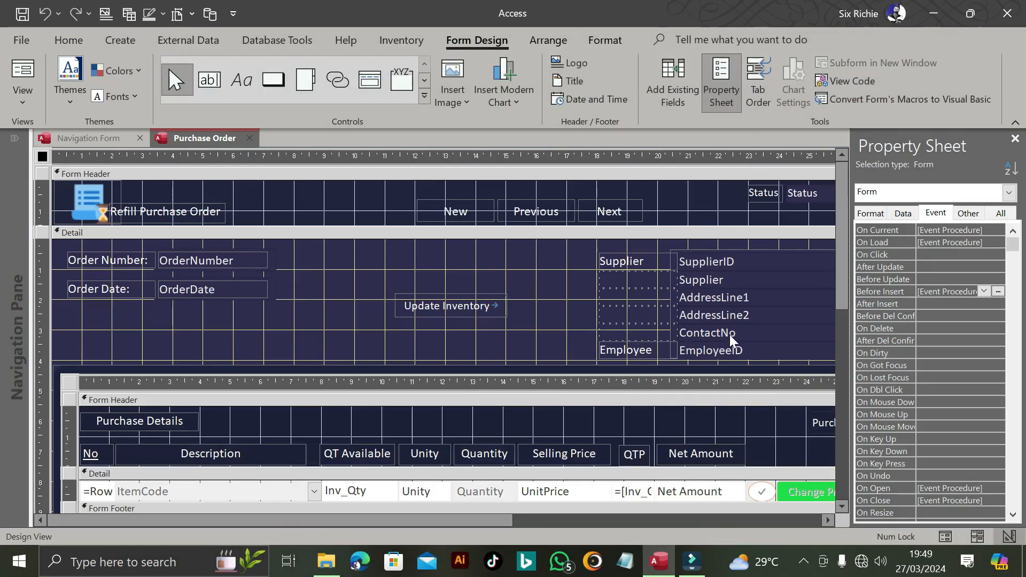
pyautogui.moveTo(291, 521); pyautogui.dragTo(442, 518)
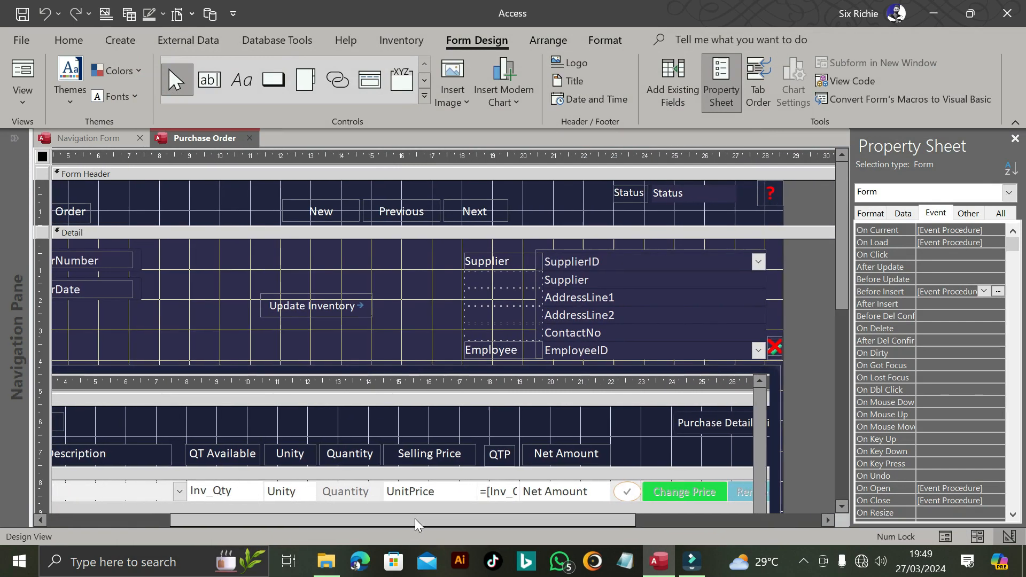
pyautogui.click(588, 353)
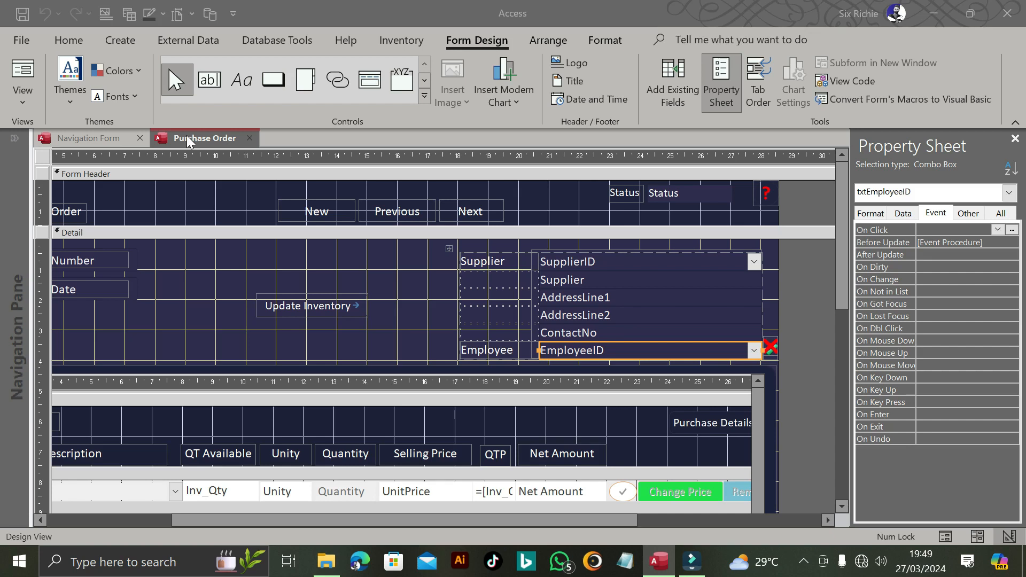
# Run the Navigation Form in Form View and open the Purchase Order form from its Administration section
pyautogui.click(79, 137)
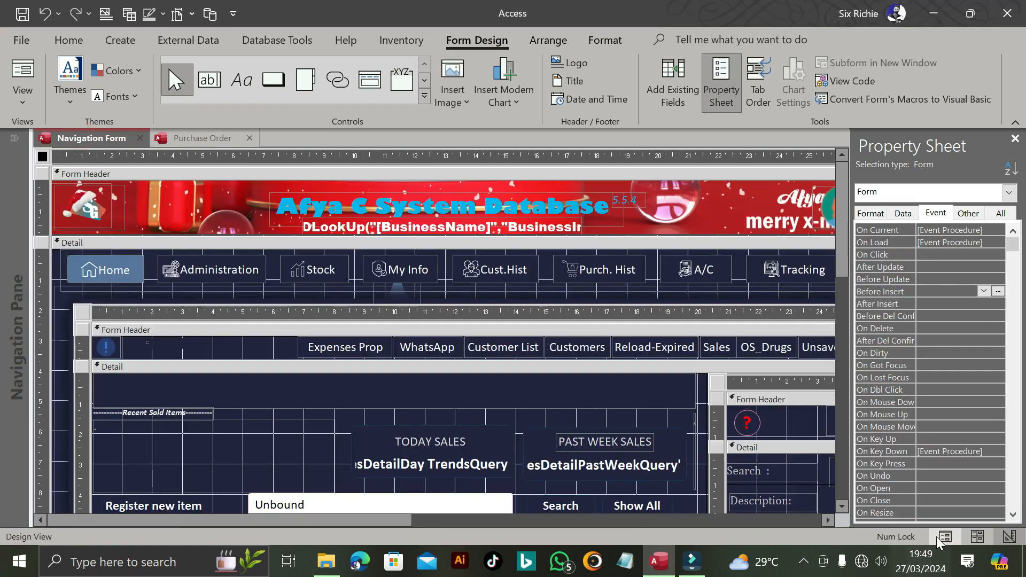
pyautogui.click(944, 537)
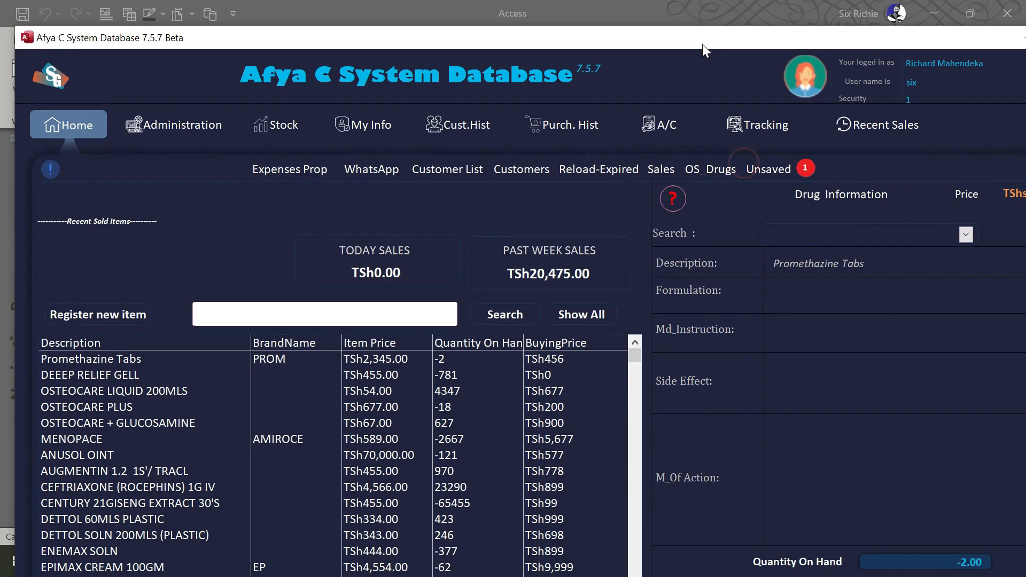
pyautogui.click(175, 124)
pyautogui.click(331, 180)
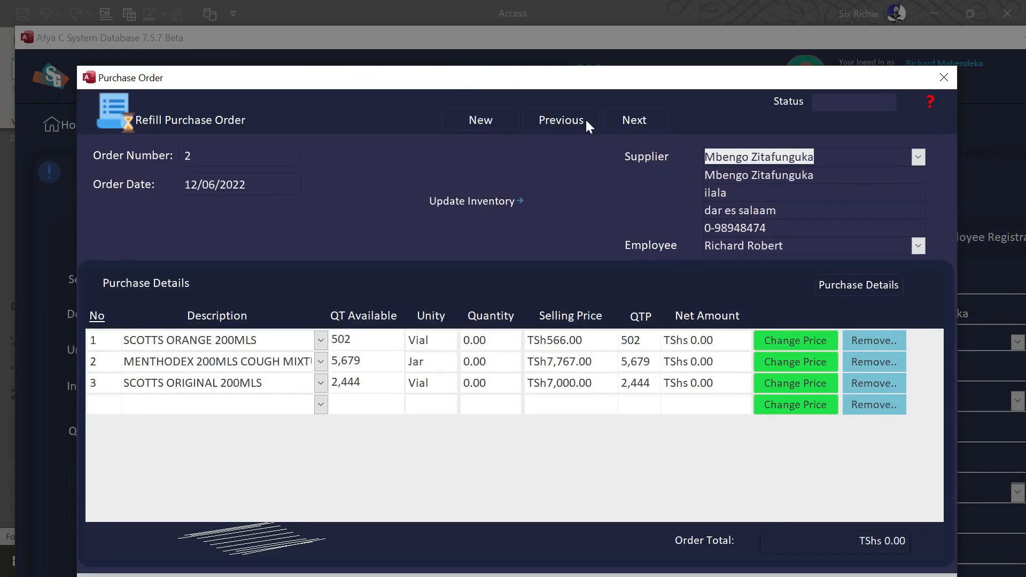
# Start a new refill purchase order and choose a supplier for it
pyautogui.click(481, 120)
pyautogui.click(917, 157)
pyautogui.click(779, 224)
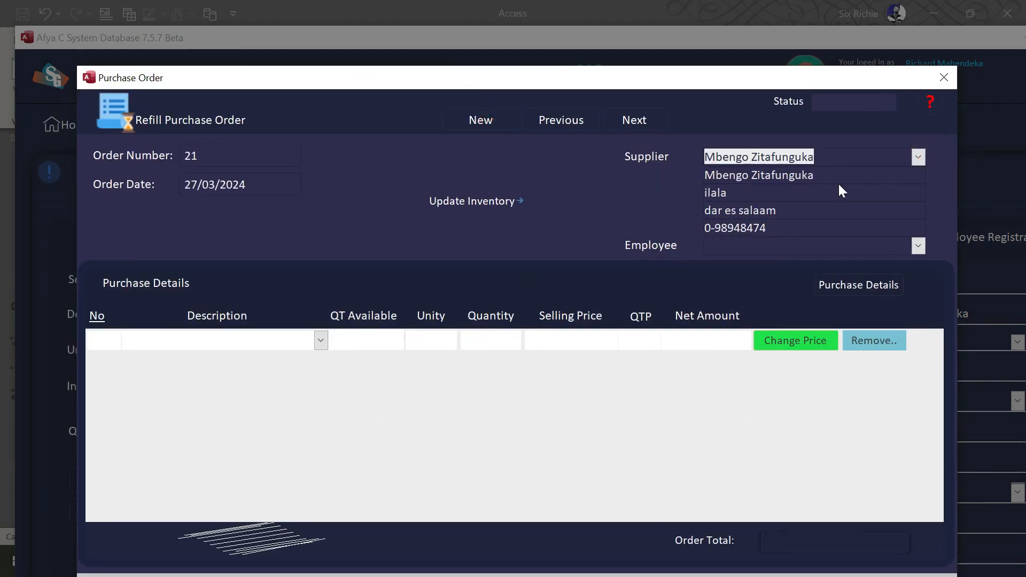
# Move the Purchase Order window clear of the header and try to assign the order to an employee other than the logged-in user
pyautogui.moveTo(846, 69); pyautogui.dragTo(844, 135)
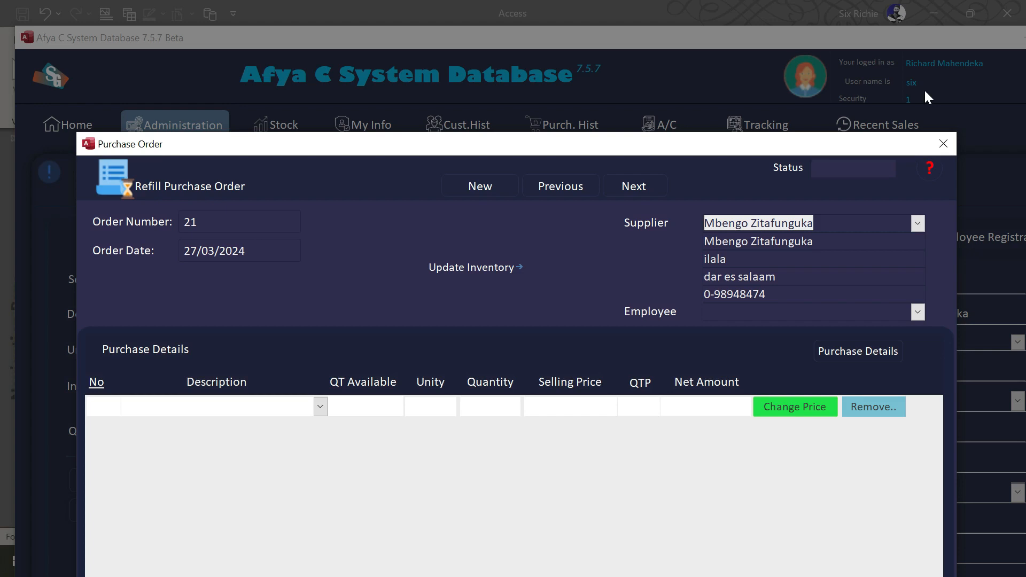
pyautogui.moveTo(842, 143); pyautogui.dragTo(839, 117)
pyautogui.click(913, 287)
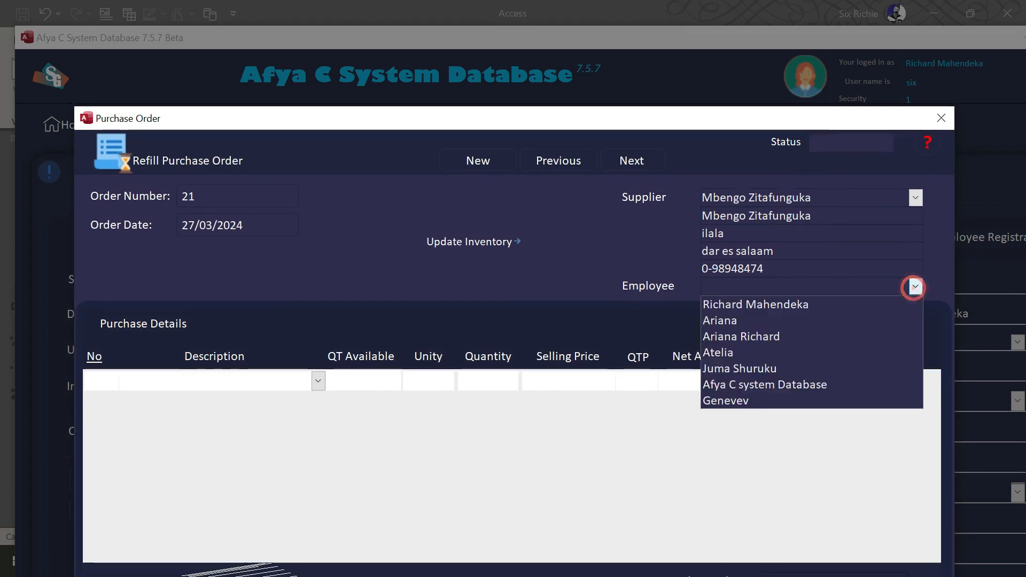
pyautogui.click(736, 322)
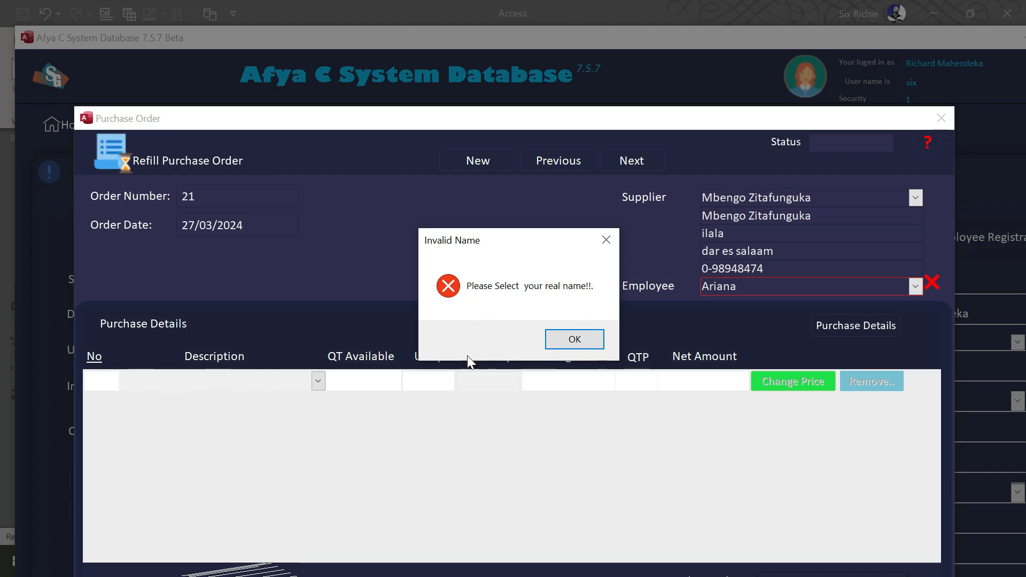
pyautogui.moveTo(510, 235); pyautogui.dragTo(431, 180)
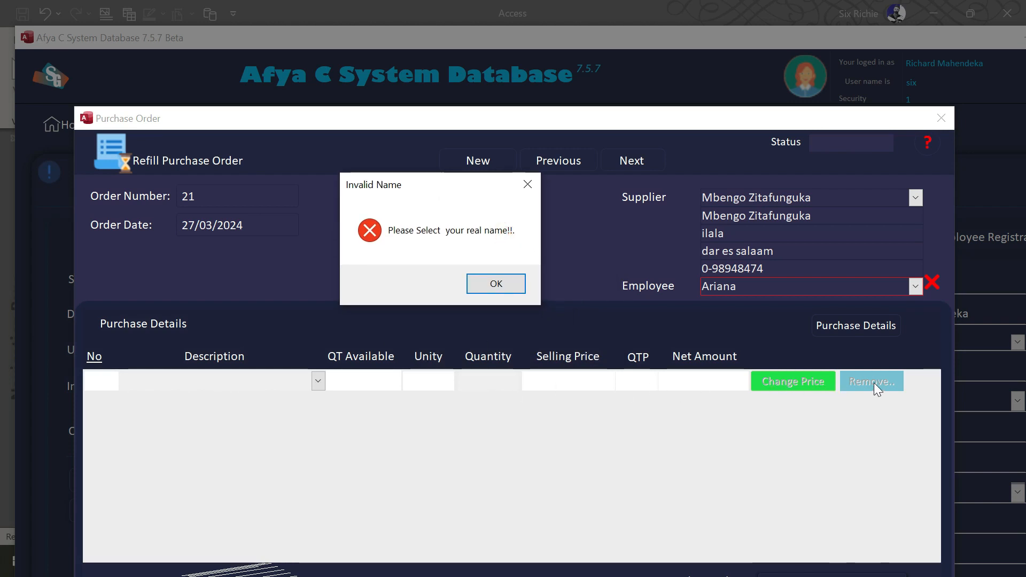
pyautogui.moveTo(428, 184); pyautogui.dragTo(462, 195)
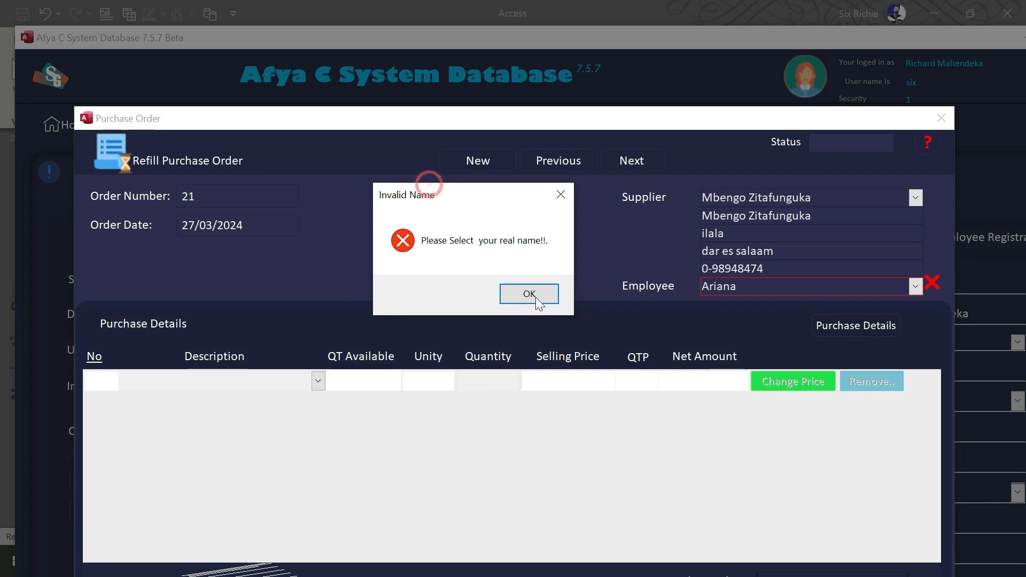
pyautogui.click(529, 294)
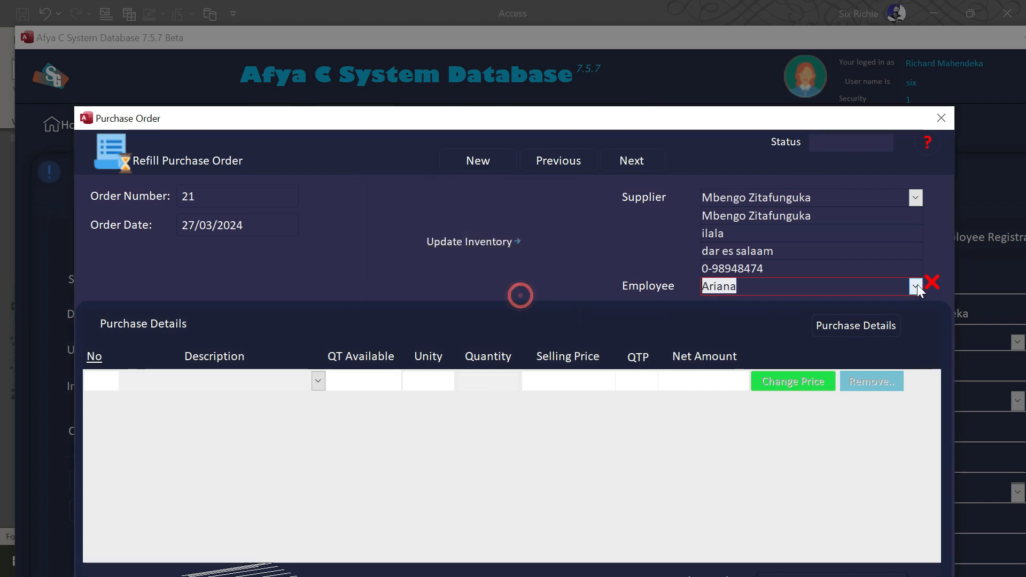
# Set the order's Employee to the logged-in user's own name and check access to the first purchase detail row
pyautogui.click(915, 285)
pyautogui.click(785, 303)
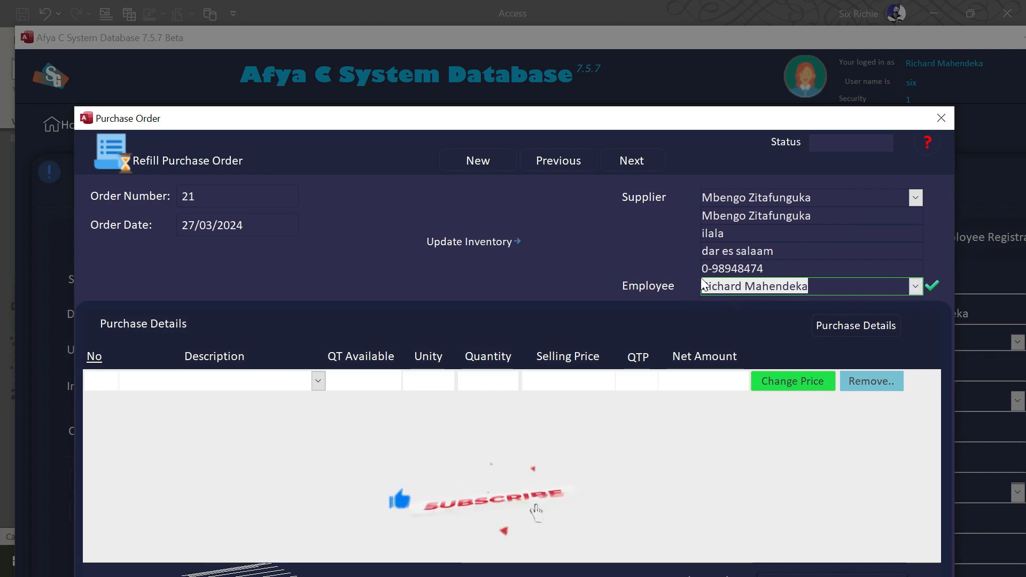
pyautogui.click(241, 383)
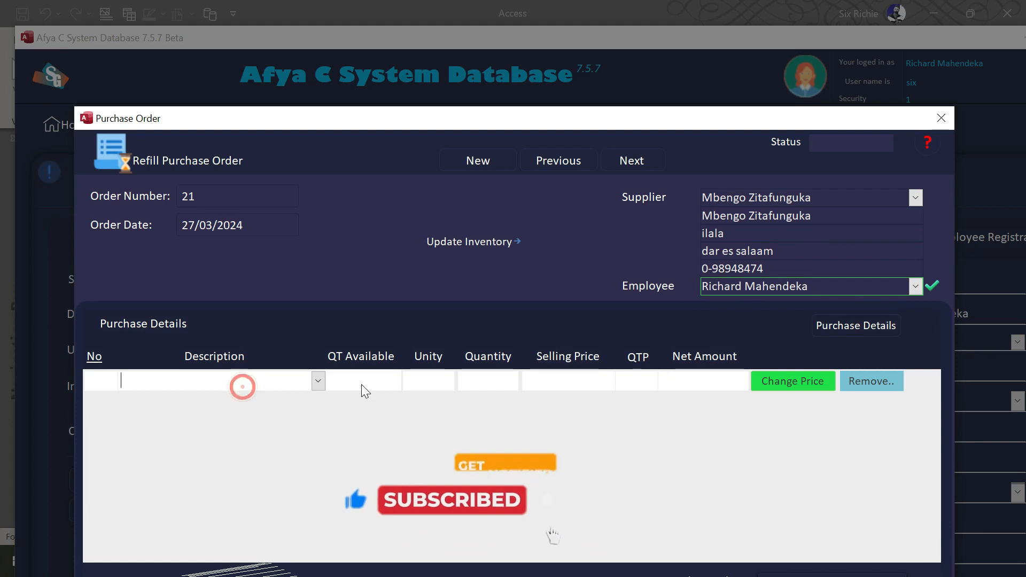
pyautogui.click(612, 379)
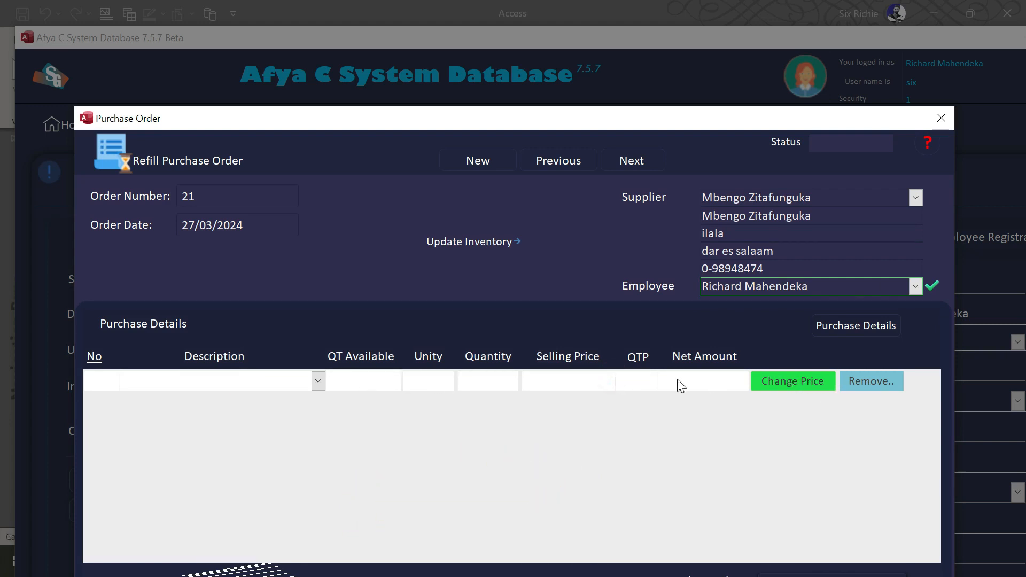
# Switch the Purchase Order form and the Navigation Form to Design View
pyautogui.rightClick(707, 120)
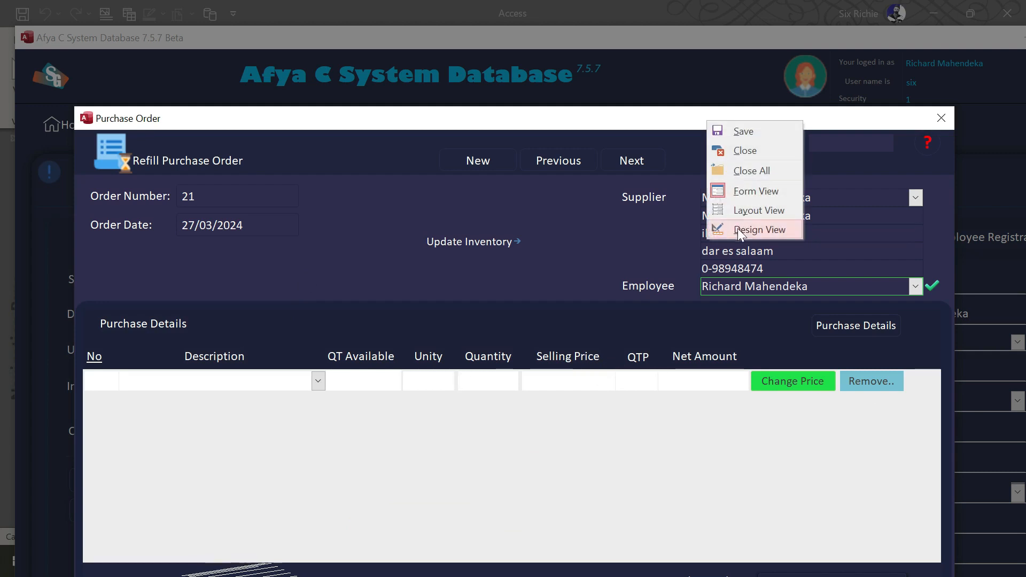
pyautogui.click(738, 149)
pyautogui.rightClick(711, 40)
pyautogui.click(737, 148)
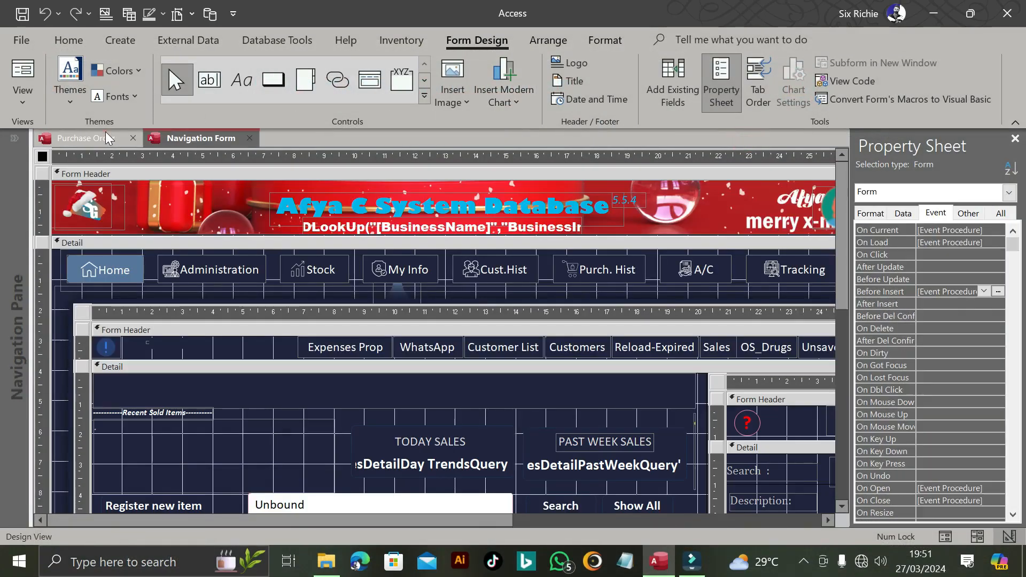
# Open the Before Update event procedure of the Purchase Order form's EmployeeID combo box
pyautogui.click(104, 136)
pyautogui.click(748, 352)
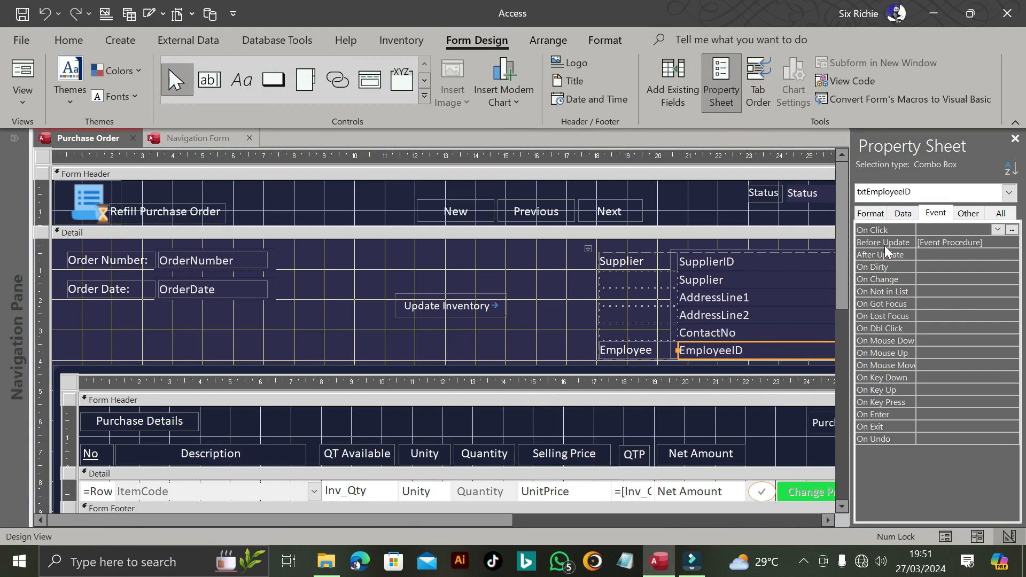
pyautogui.click(936, 212)
pyautogui.click(961, 242)
pyautogui.click(1011, 242)
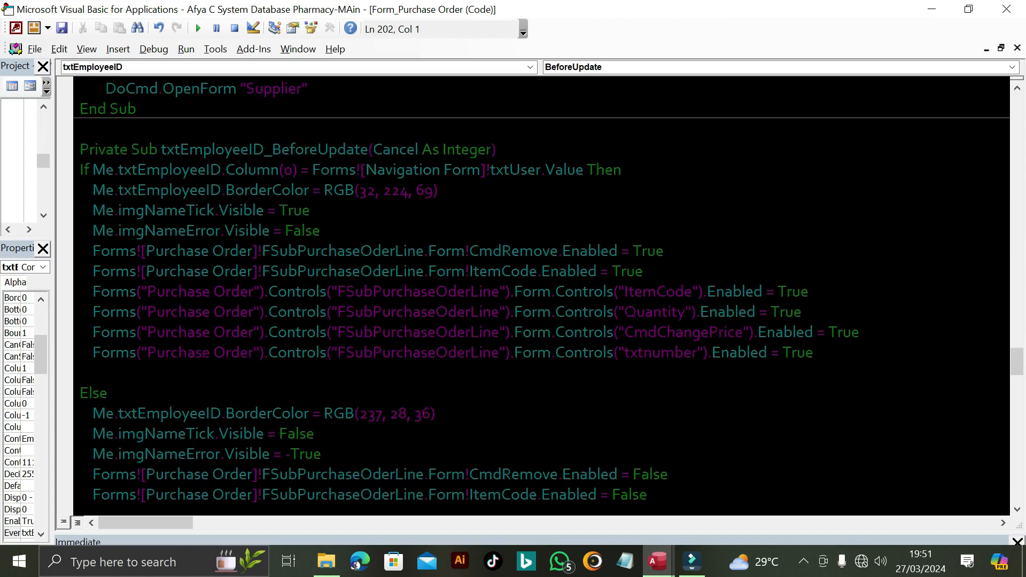
# Examine the If condition in txtEmployeeID_BeforeUpdate, especially its Column(0) reference to the employee combo box
pyautogui.moveTo(80, 170); pyautogui.dragTo(620, 169)
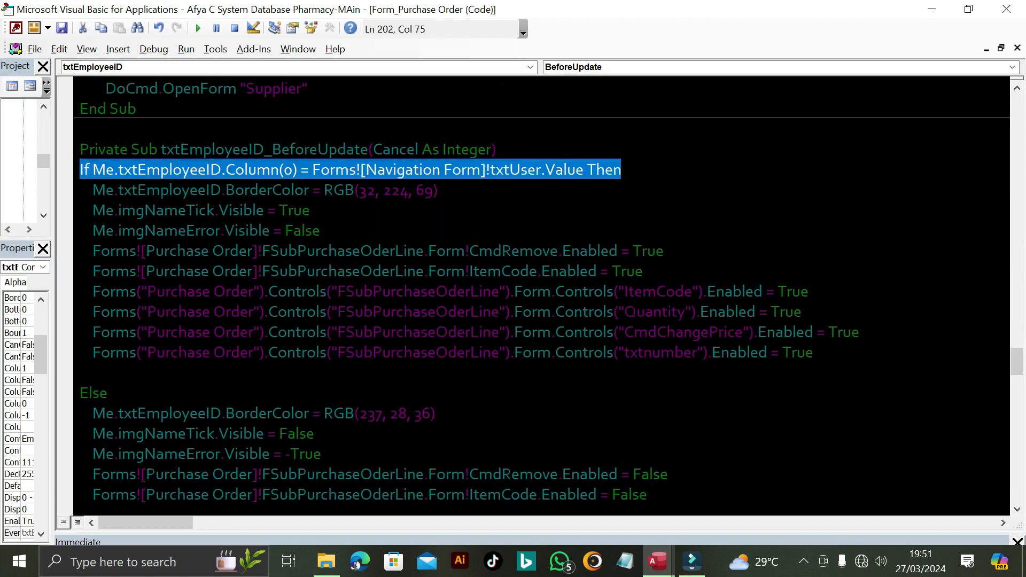
pyautogui.click(92, 171)
pyautogui.click(222, 170)
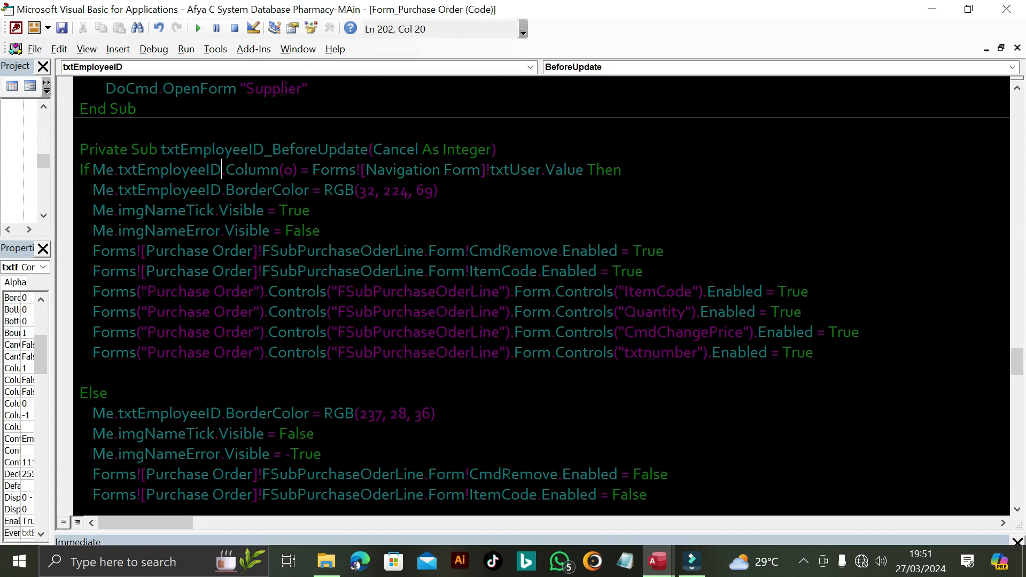
pyautogui.moveTo(299, 169); pyautogui.dragTo(225, 169)
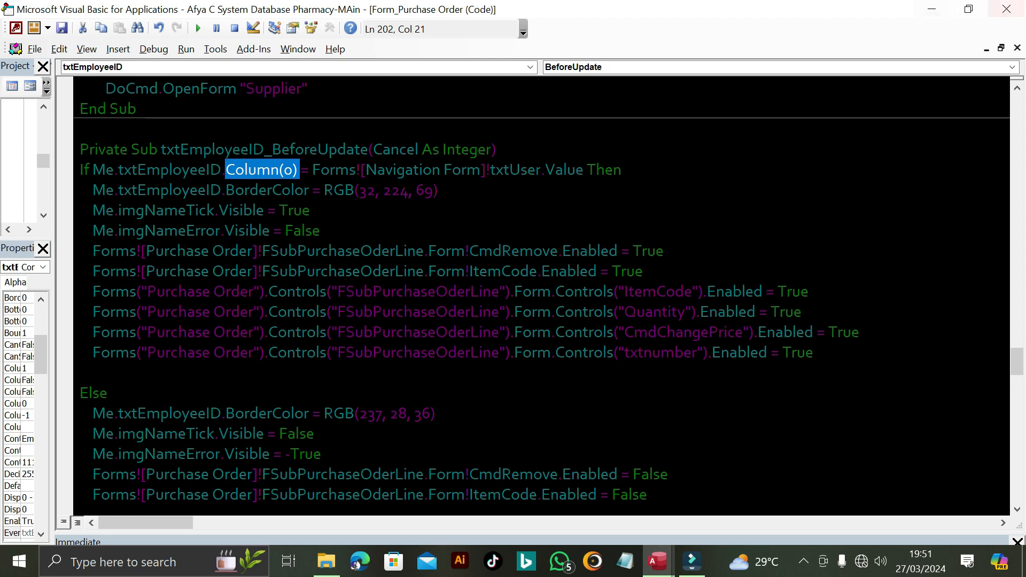
pyautogui.click(284, 170)
pyautogui.click(296, 170)
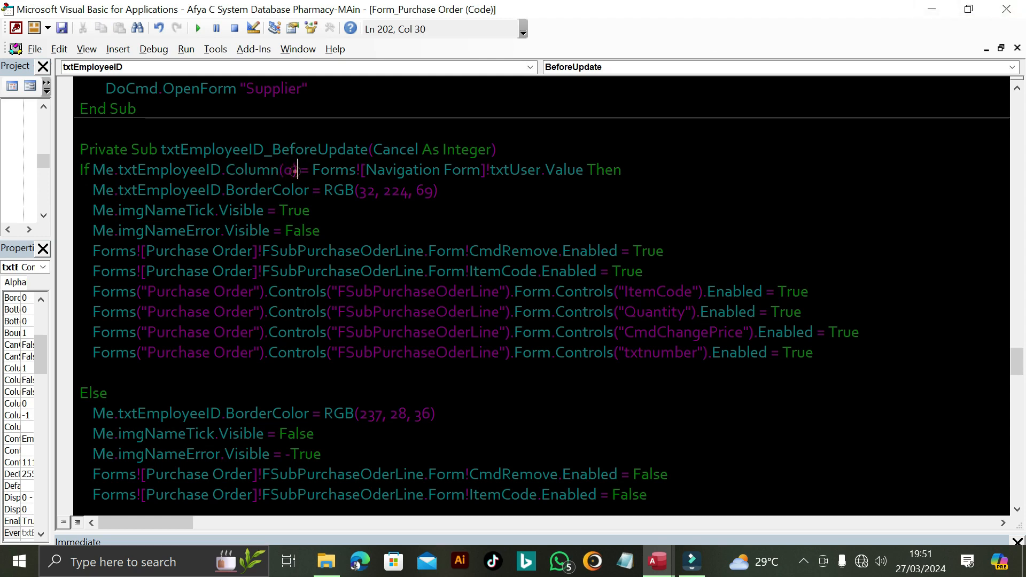
pyautogui.moveTo(293, 170); pyautogui.dragTo(284, 170)
pyautogui.click(290, 169)
pyautogui.moveTo(292, 168); pyautogui.dragTo(284, 171)
pyautogui.click(291, 170)
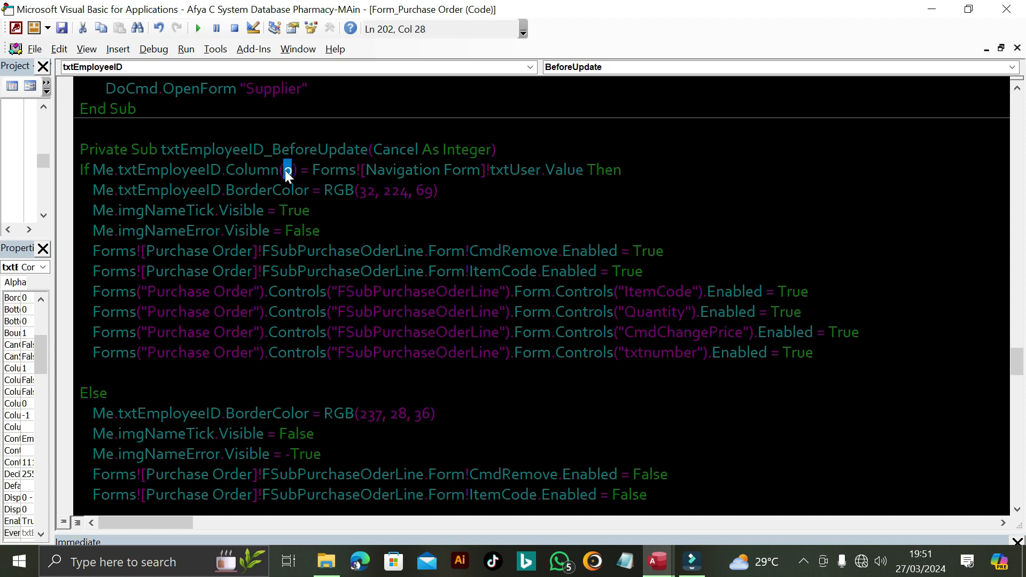
pyautogui.click(291, 170)
pyautogui.moveTo(292, 170); pyautogui.dragTo(284, 170)
# Return to the form, reopen the Before Update procedure and examine how the employee column is compared with the Navigation Form reference
pyautogui.click(931, 9)
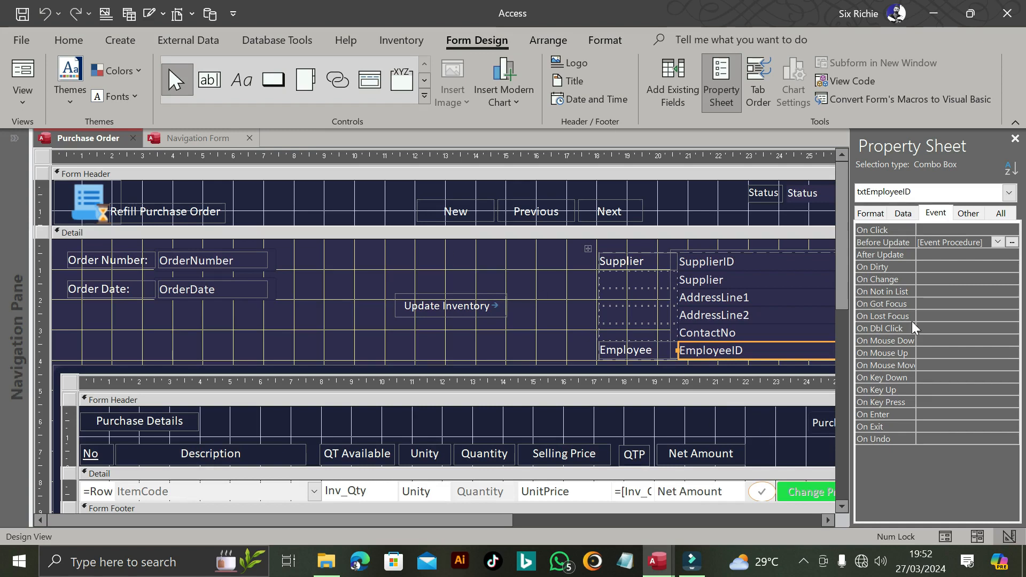
pyautogui.click(1011, 242)
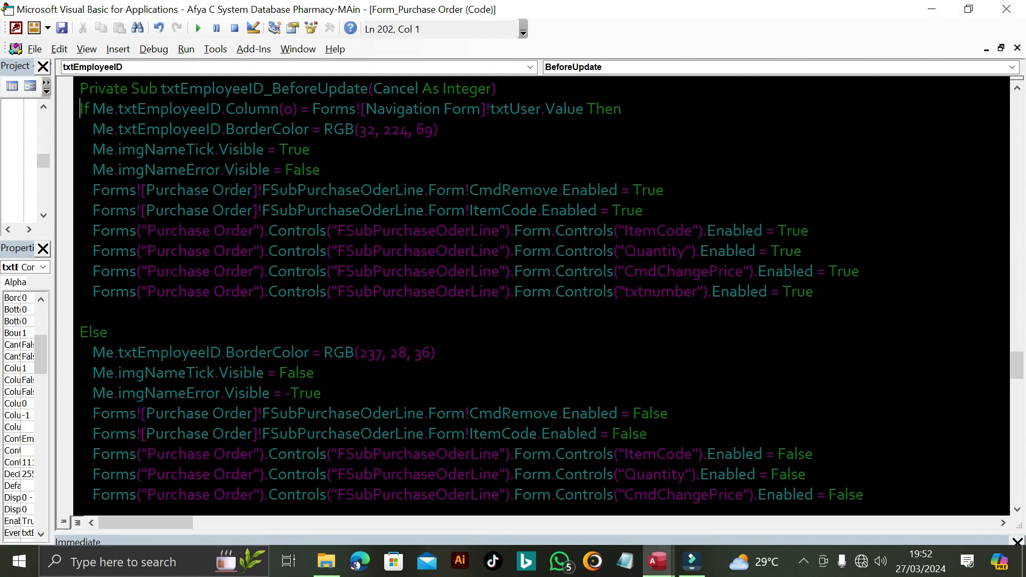
pyautogui.moveTo(299, 109); pyautogui.dragTo(93, 108)
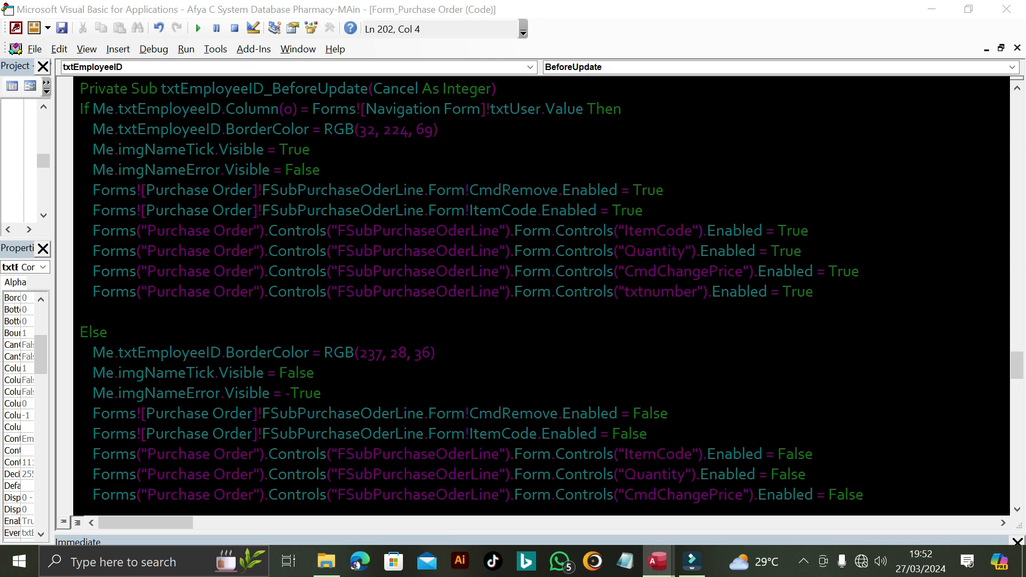
pyautogui.doubleClick(306, 108)
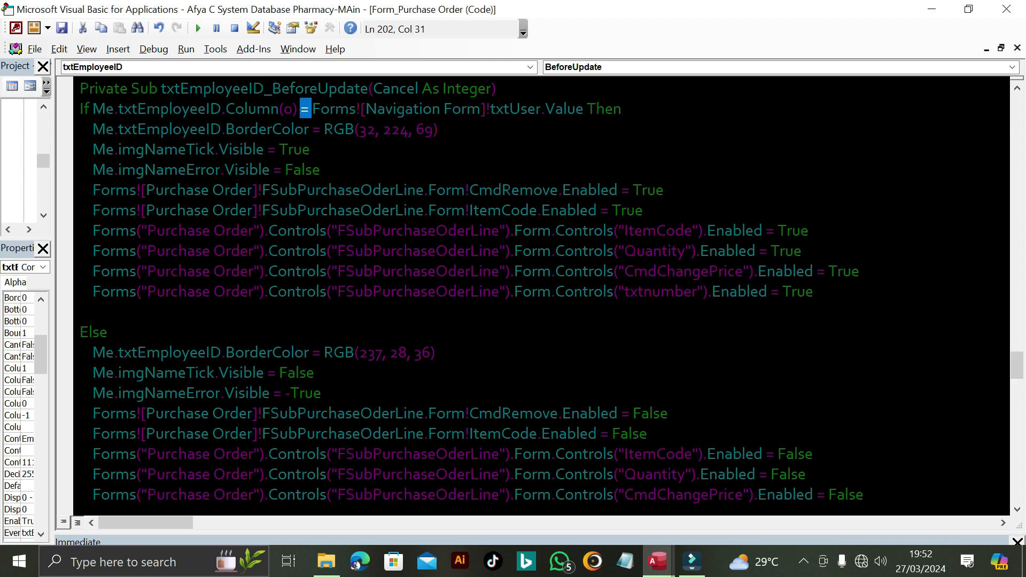
pyautogui.click(285, 106)
pyautogui.moveTo(312, 109); pyautogui.dragTo(359, 109)
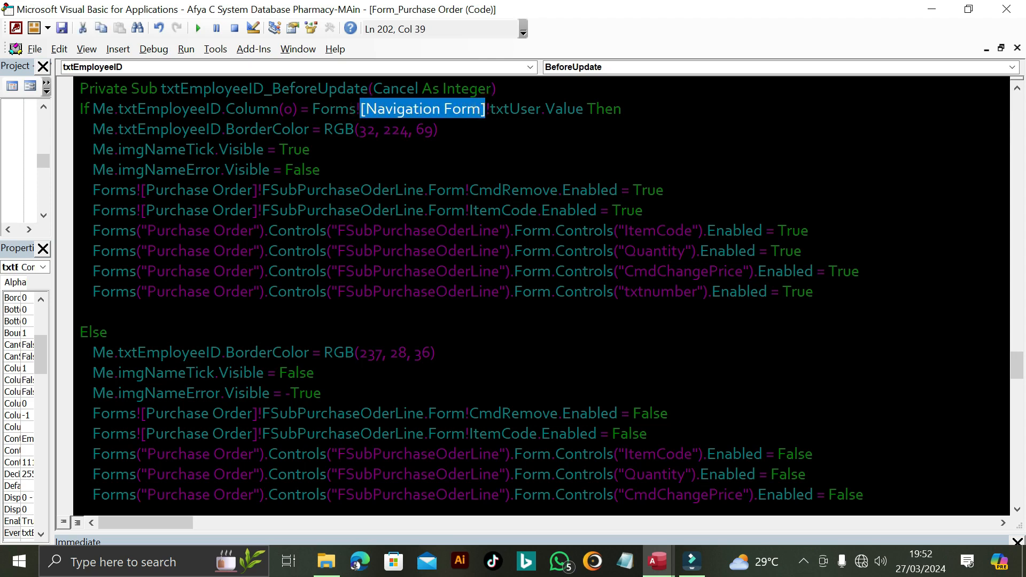
# Locate and select the txtUser text box in the Navigation Form's header in Design View
pyautogui.click(937, 10)
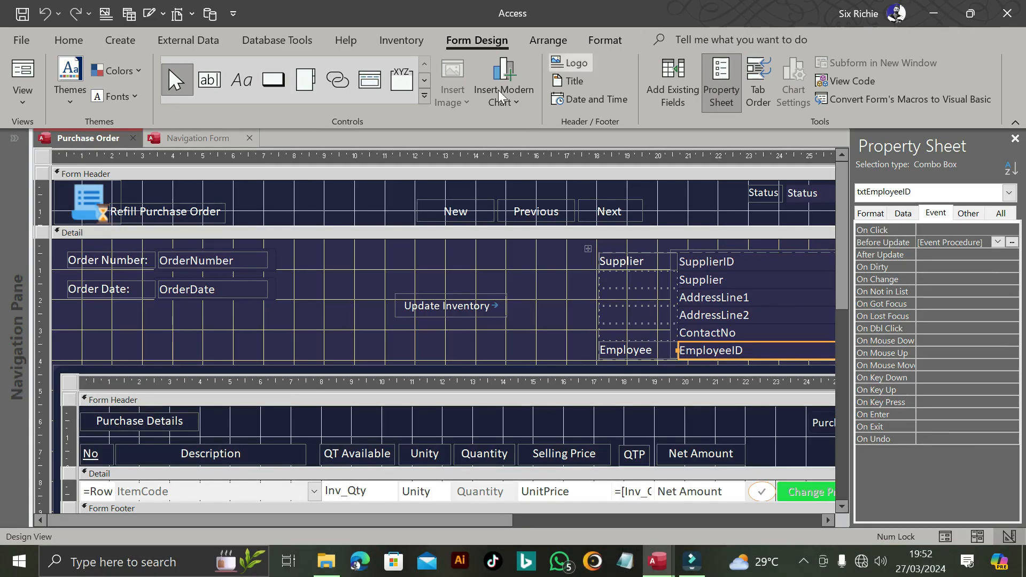
pyautogui.click(179, 137)
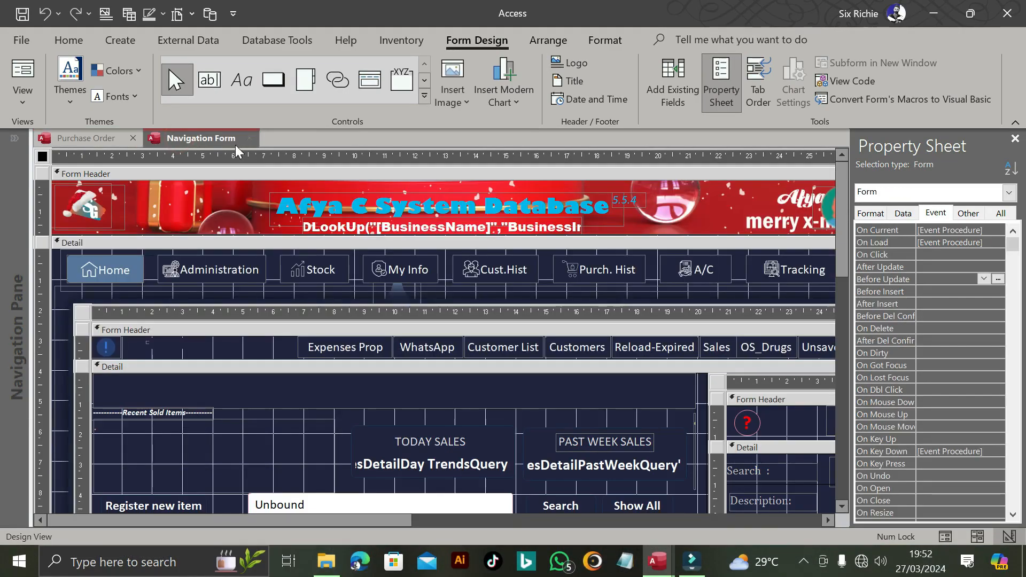
pyautogui.moveTo(329, 519); pyautogui.dragTo(608, 526)
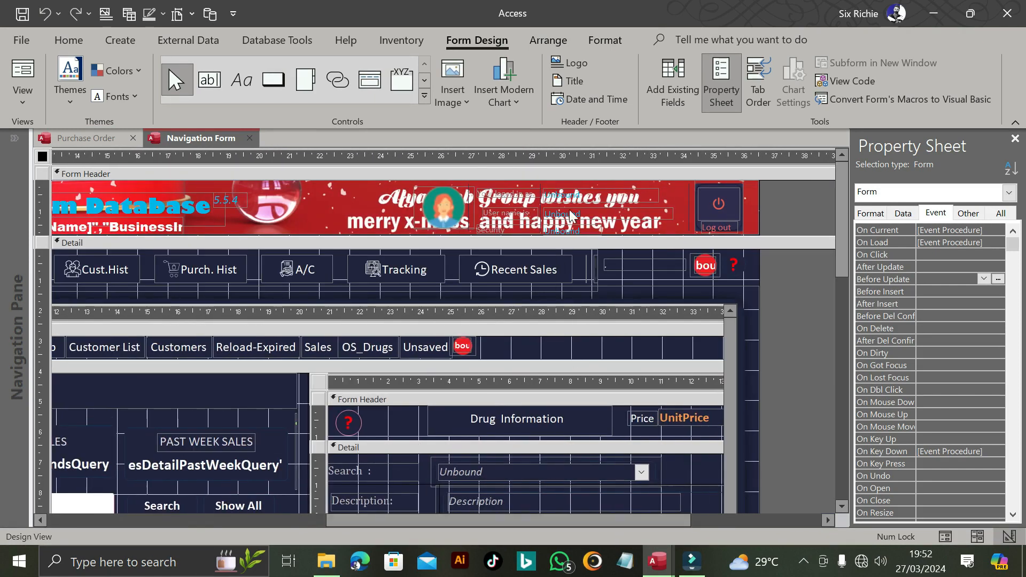
pyautogui.click(570, 193)
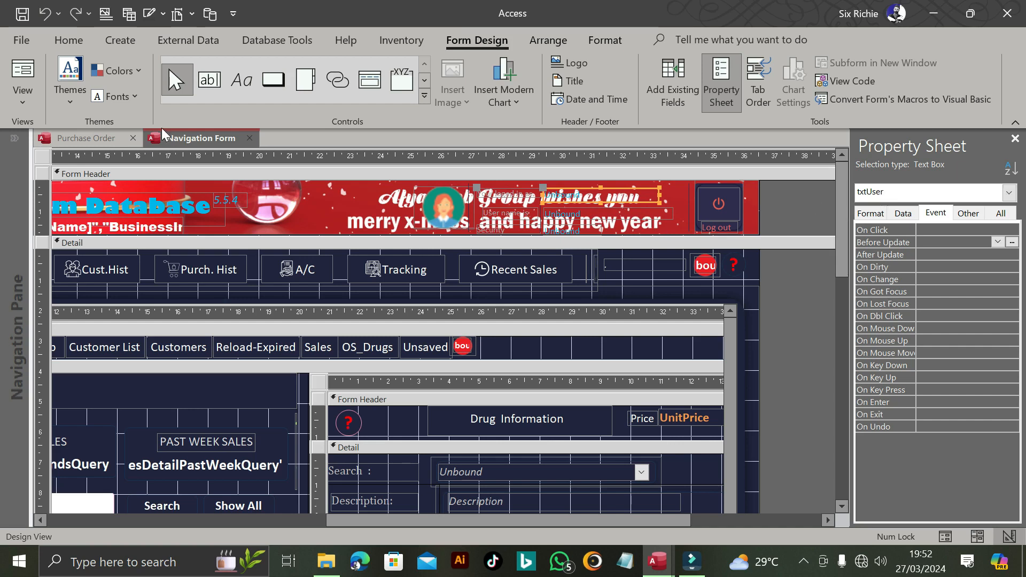
# Return to the Visual Basic editor and examine both sides of the condition comparing txtEmployeeID.Column(0) with the Navigation Form's txtUser value
pyautogui.moveTo(657, 561)
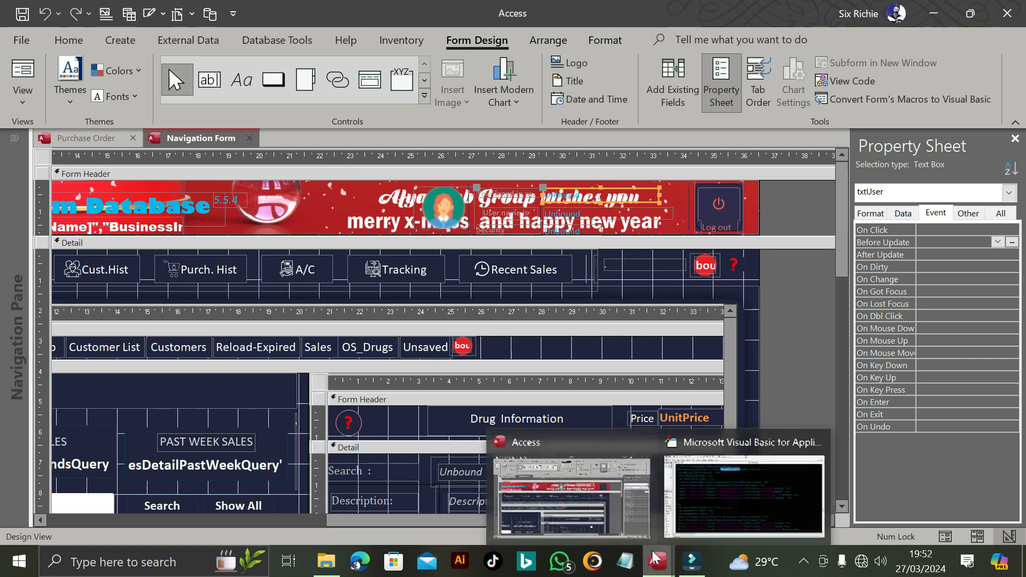
pyautogui.click(718, 486)
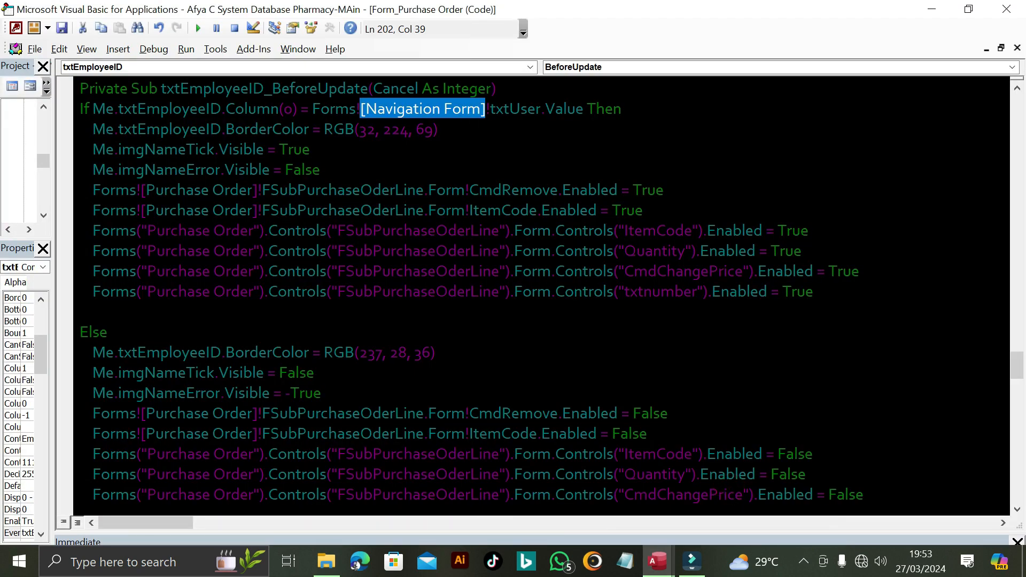
pyautogui.click(319, 109)
pyautogui.moveTo(300, 108); pyautogui.dragTo(93, 109)
pyautogui.moveTo(312, 109); pyautogui.dragTo(621, 109)
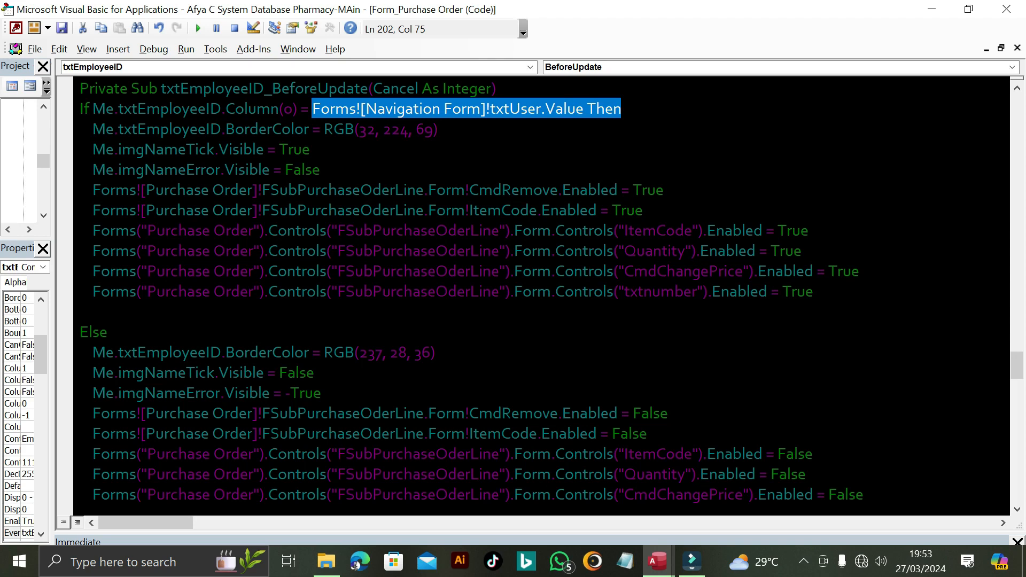
# Examine the matching-name branch's lines for the txtEmployeeID border color and the visibility of imgNameTick and imgNameError
pyautogui.moveTo(93, 131); pyautogui.dragTo(124, 130)
pyautogui.click(158, 125)
pyautogui.click(220, 126)
pyautogui.moveTo(312, 130); pyautogui.dragTo(225, 130)
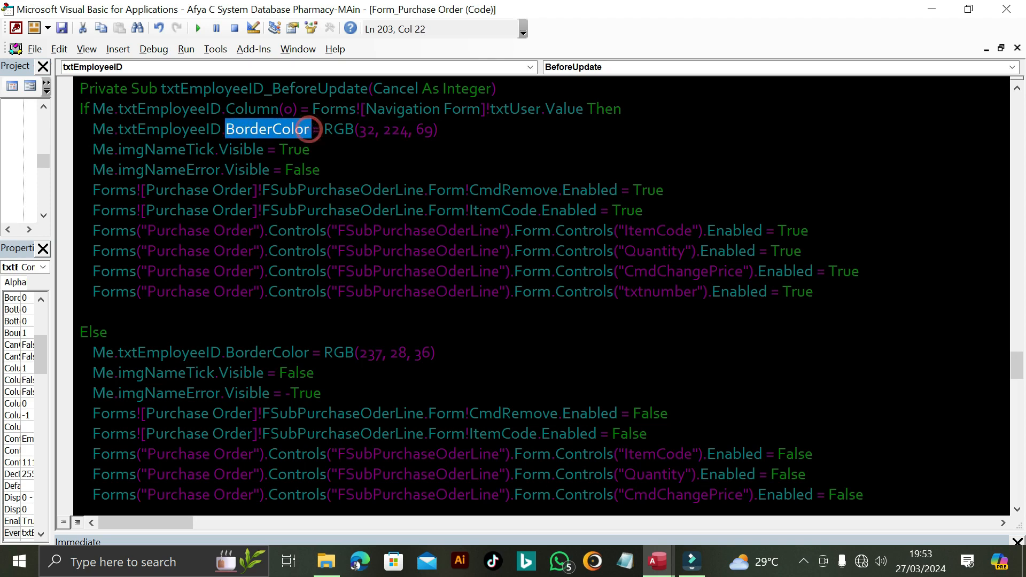
pyautogui.moveTo(325, 130); pyautogui.dragTo(437, 130)
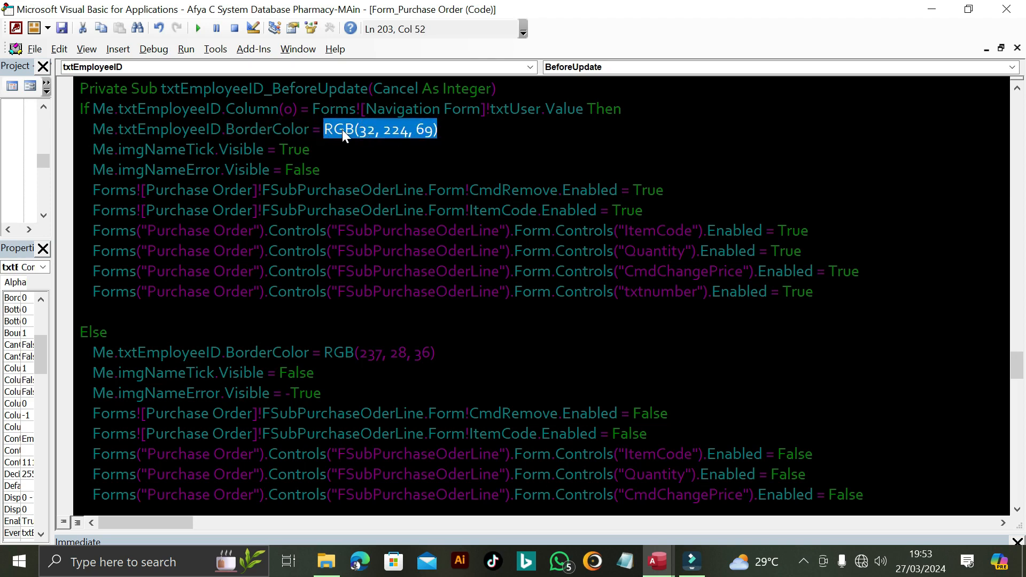
pyautogui.doubleClick(101, 149)
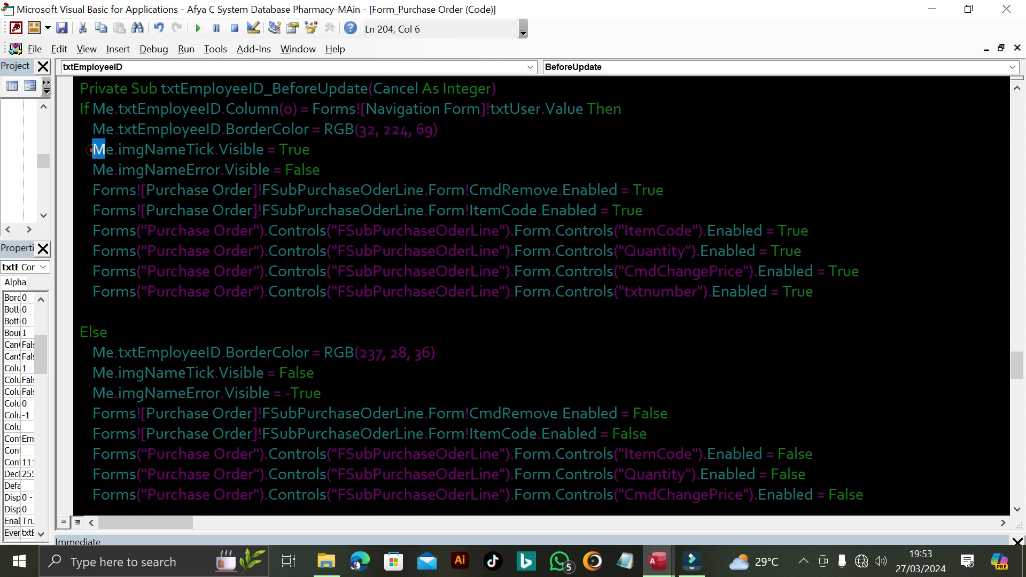
pyautogui.moveTo(310, 149); pyautogui.dragTo(276, 149)
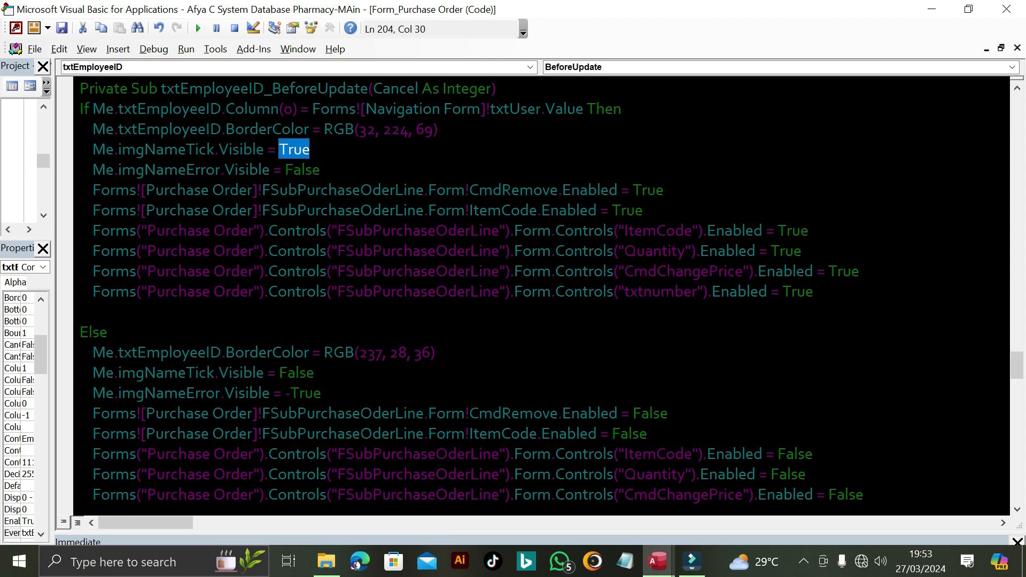
pyautogui.moveTo(321, 169); pyautogui.dragTo(284, 169)
pyautogui.click(350, 167)
# Examine the matching-name branch's line that enables CmdRemove in the FSubPurchaseOderLine subform
pyautogui.click(113, 190)
pyautogui.click(187, 184)
pyautogui.click(231, 187)
pyautogui.click(252, 189)
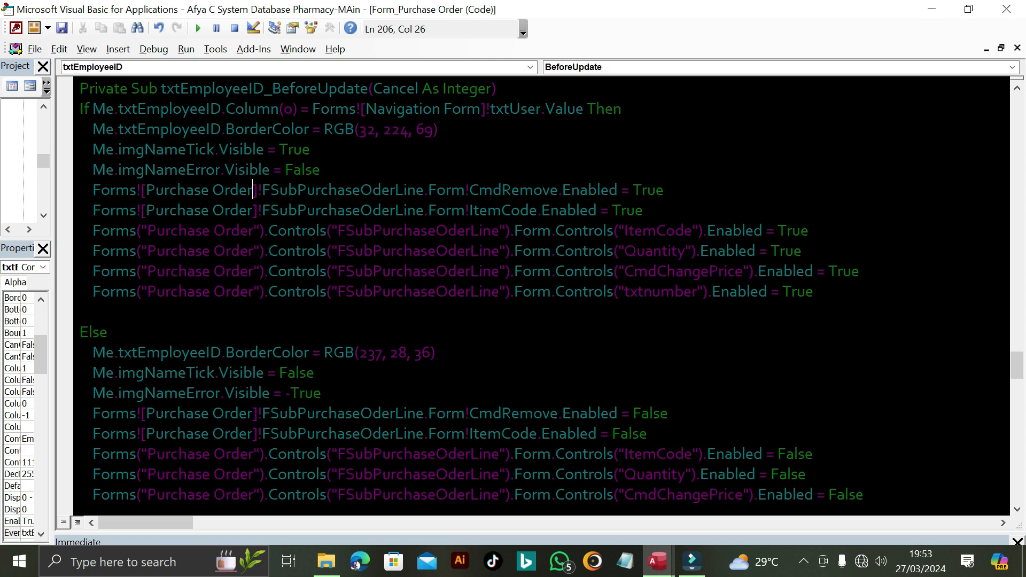
pyautogui.moveTo(279, 190); pyautogui.dragTo(423, 189)
pyautogui.click(423, 190)
pyautogui.click(558, 190)
pyautogui.moveTo(558, 190); pyautogui.dragTo(472, 194)
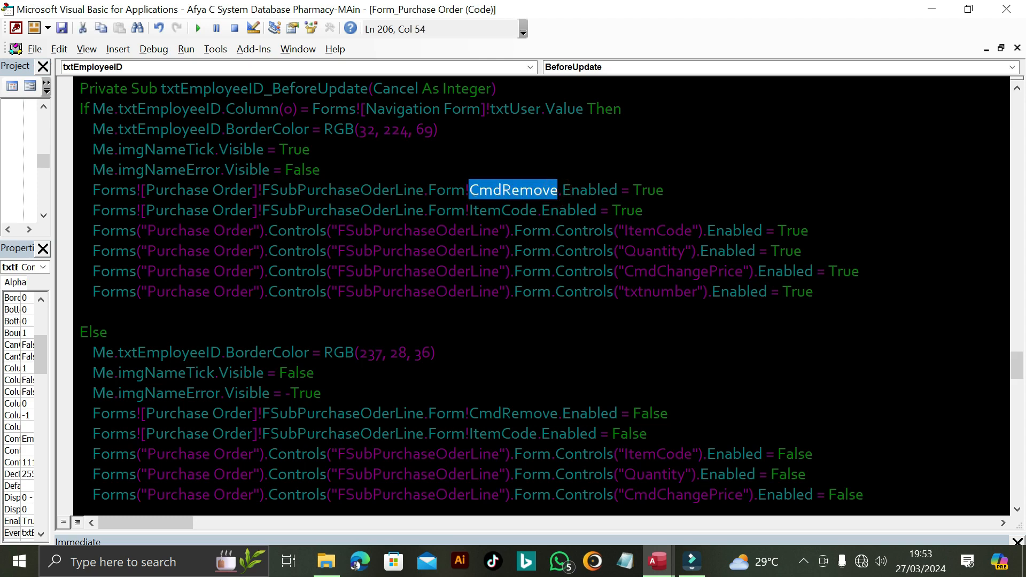
pyautogui.click(577, 190)
pyautogui.doubleClick(643, 190)
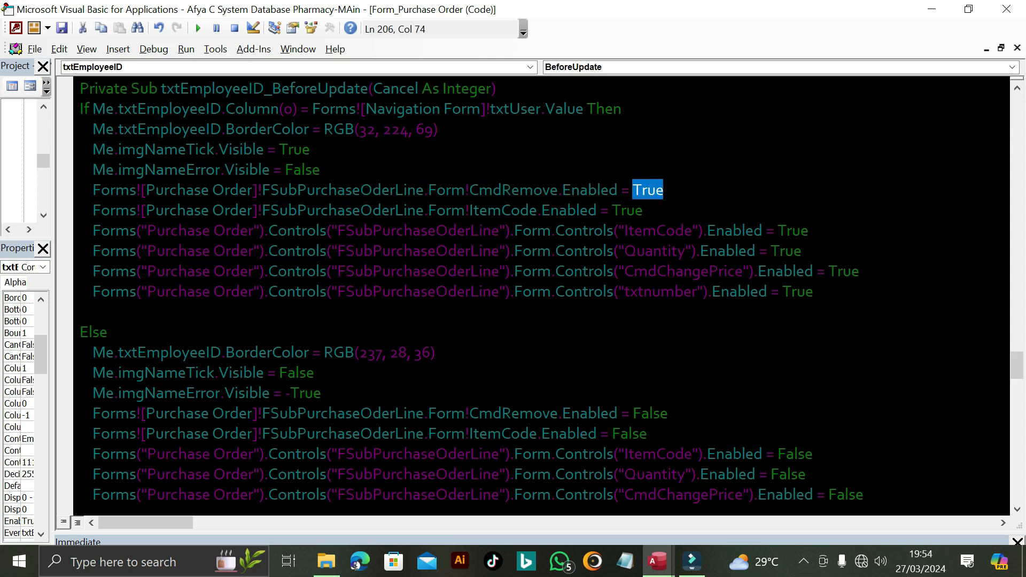
pyautogui.doubleClick(585, 190)
pyautogui.click(656, 190)
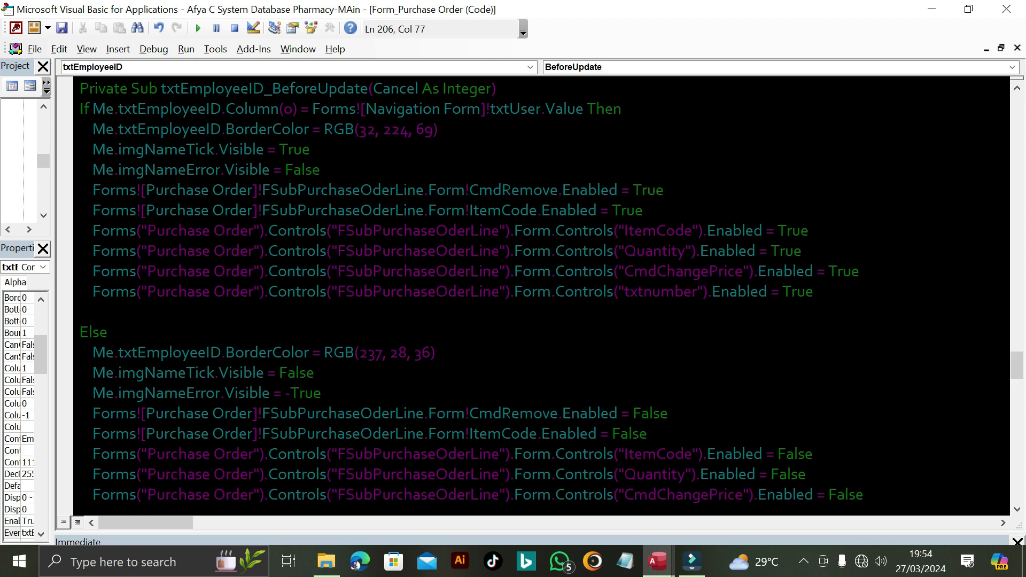
# Examine the matching-name branch's lines that set the Enabled property of ItemCode, Quantity, CmdChangePrice and txtnumber
pyautogui.hotkey('ctrl', 'Right')
pyautogui.doubleClick(628, 210)
pyautogui.click(171, 112)
pyautogui.click(452, 109)
pyautogui.moveTo(661, 230); pyautogui.dragTo(632, 293)
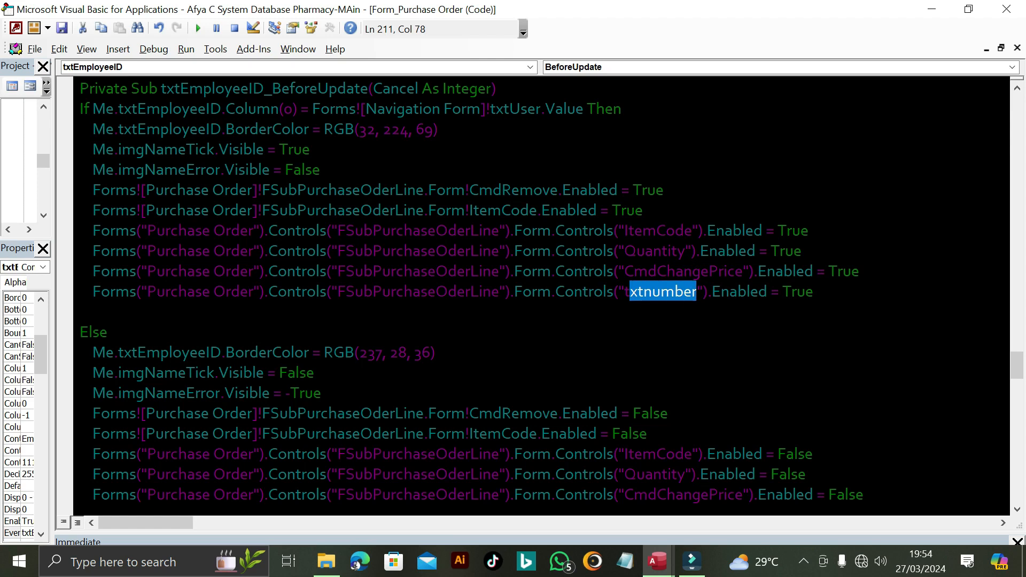
pyautogui.click(792, 292)
pyautogui.click(801, 230)
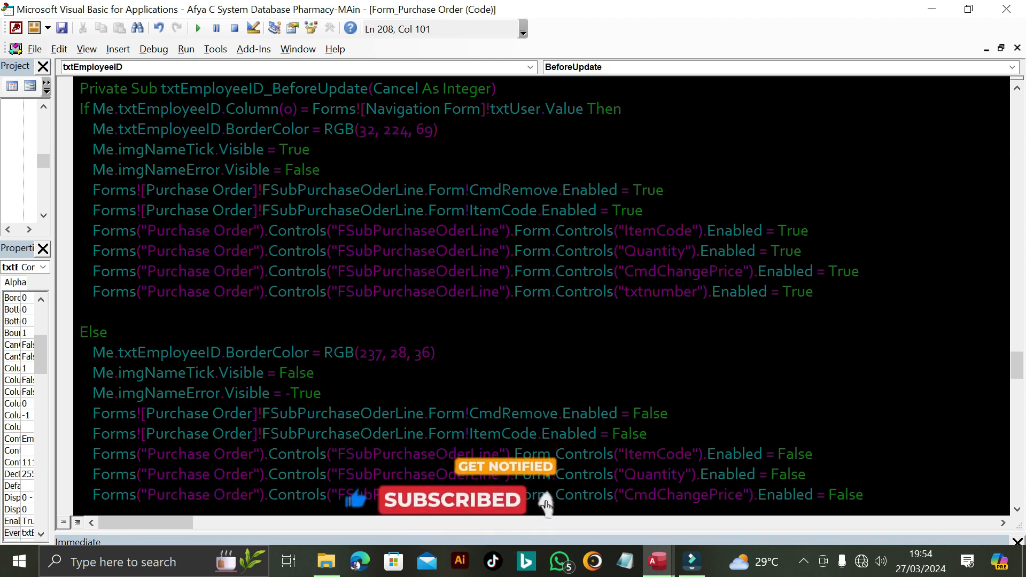
# Examine the Else branch's lines for the txtEmployeeID border color and the visibility of imgNameTick and imgNameError
pyautogui.press('Down')
pyautogui.press('Down')
pyautogui.press('Down')
pyautogui.press('Down')
pyautogui.press('Down')
pyautogui.press('Down')
pyautogui.press('Home')
pyautogui.hotkey('shift', 'Right')
pyautogui.hotkey('shift', 'Right')
pyautogui.hotkey('shift', 'Right')
pyautogui.hotkey('shift', 'Right')
pyautogui.hotkey('shift', 'Right')
pyautogui.hotkey('shift', 'Right')
pyautogui.scroll(-1, 535, 294)
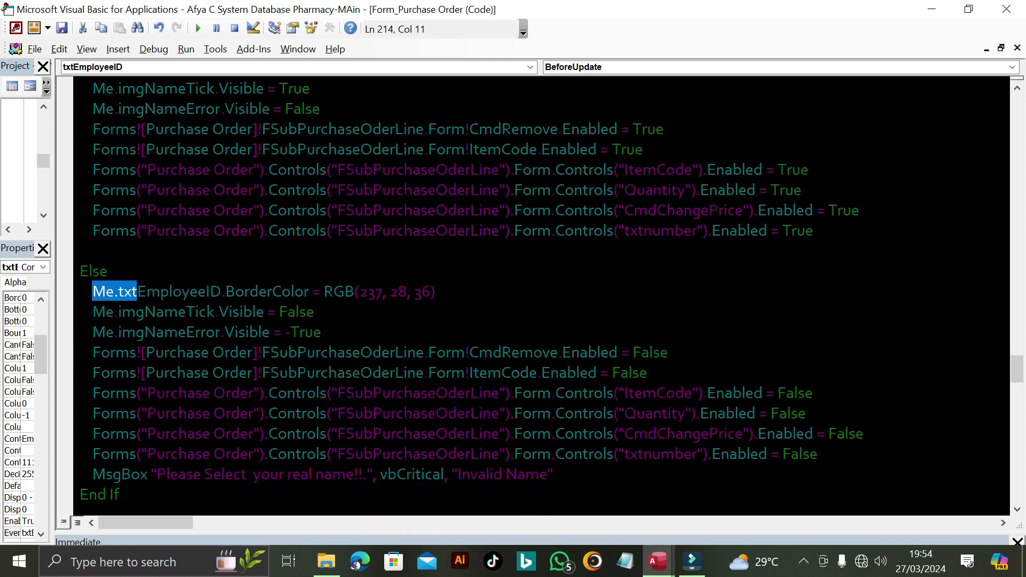
pyautogui.moveTo(324, 292); pyautogui.dragTo(436, 292)
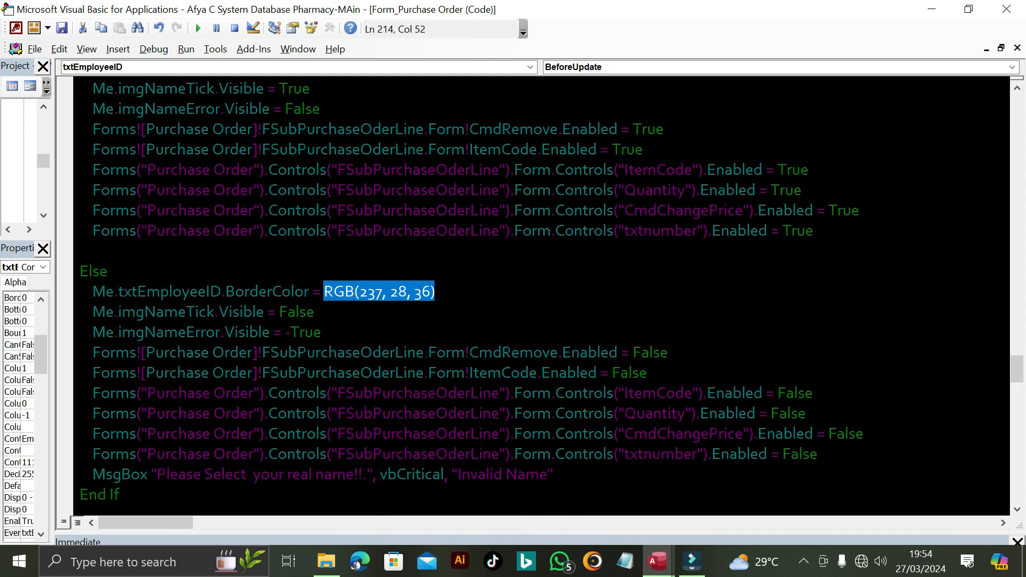
pyautogui.moveTo(315, 312); pyautogui.dragTo(279, 312)
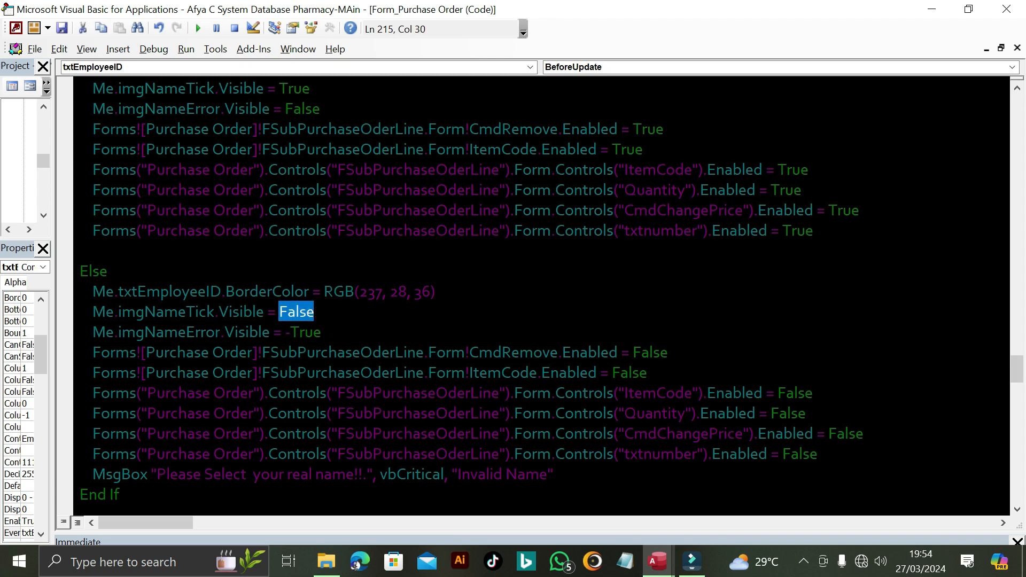
pyautogui.moveTo(320, 333); pyautogui.dragTo(285, 332)
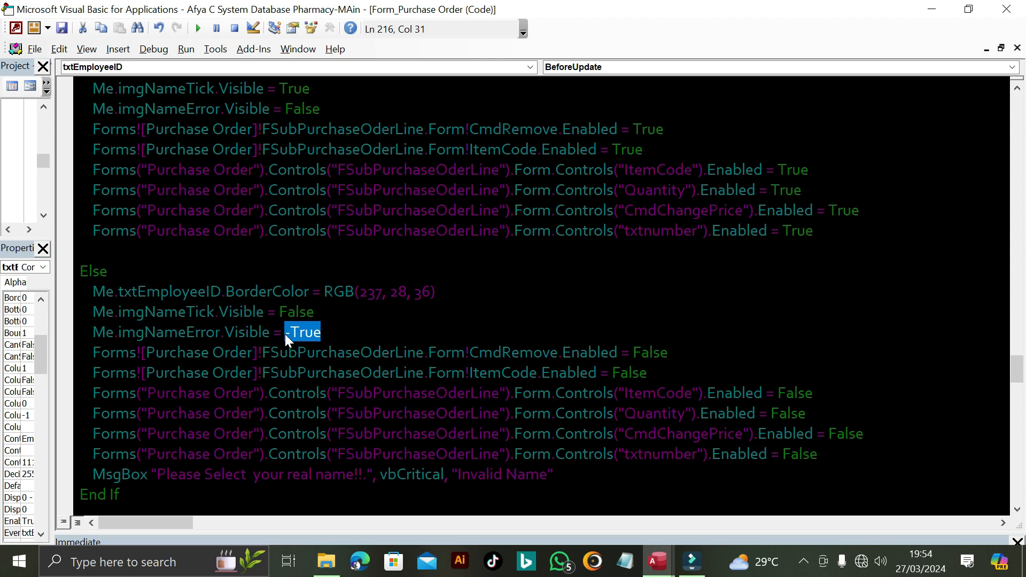
# Examine the Else branch's Enabled settings for the FSubPurchaseOderLine subform's controls, from CmdRemove down to txtnumber
pyautogui.moveTo(668, 351); pyautogui.dragTo(613, 367)
pyautogui.moveTo(797, 392); pyautogui.dragTo(778, 410)
pyautogui.click(787, 411)
pyautogui.click(849, 429)
pyautogui.click(802, 453)
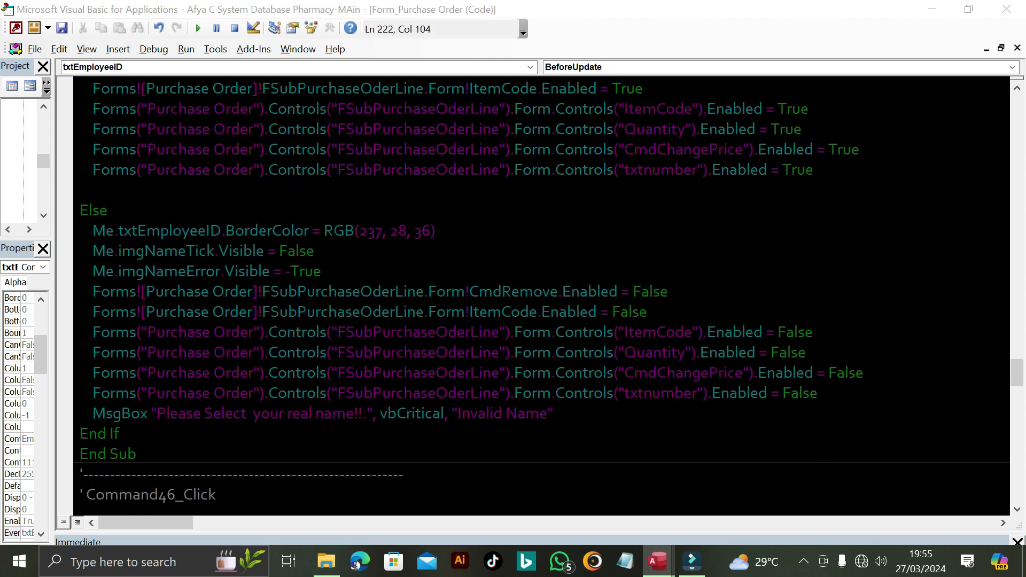
# Examine the prompt text, icon constant and title in the Else branch's MsgBox line
pyautogui.moveTo(92, 412); pyautogui.dragTo(261, 414)
pyautogui.click(225, 414)
pyautogui.click(316, 413)
pyautogui.click(344, 414)
pyautogui.click(554, 413)
pyautogui.moveTo(555, 412); pyautogui.dragTo(462, 418)
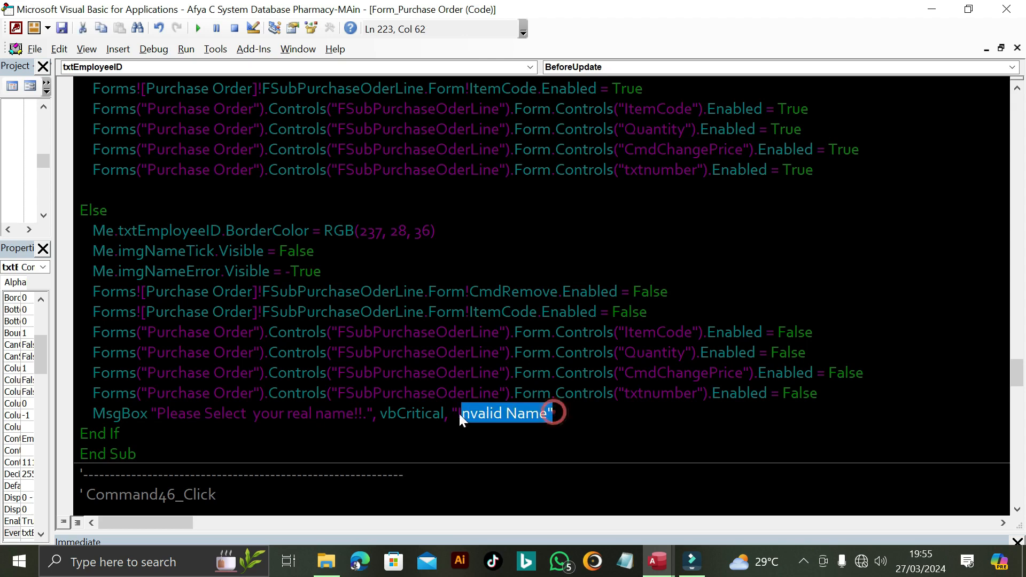
# Close the Visual Basic editor, return to the Purchase Order form's design and display the form in Form View
pyautogui.click(1006, 9)
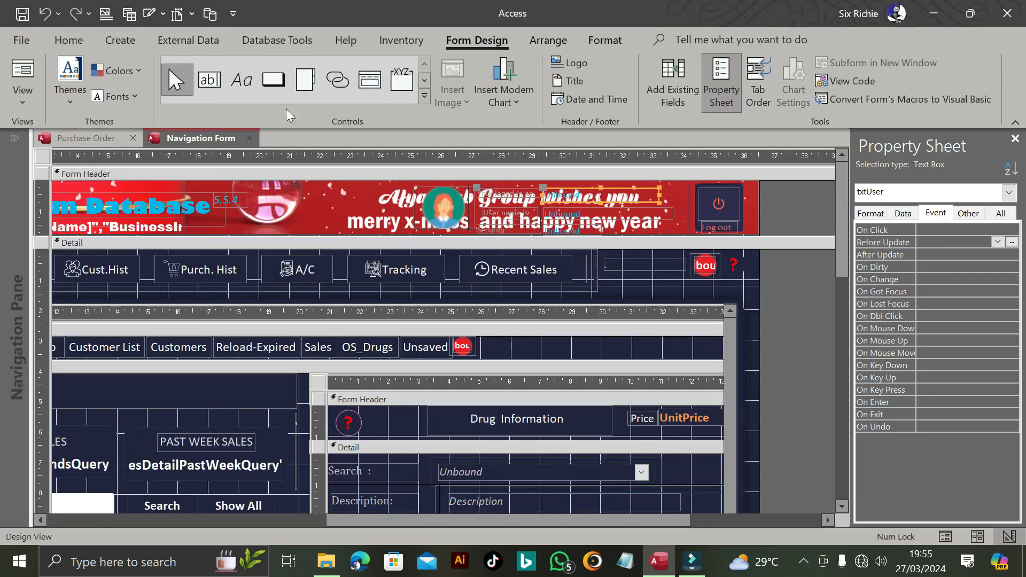
pyautogui.click(91, 138)
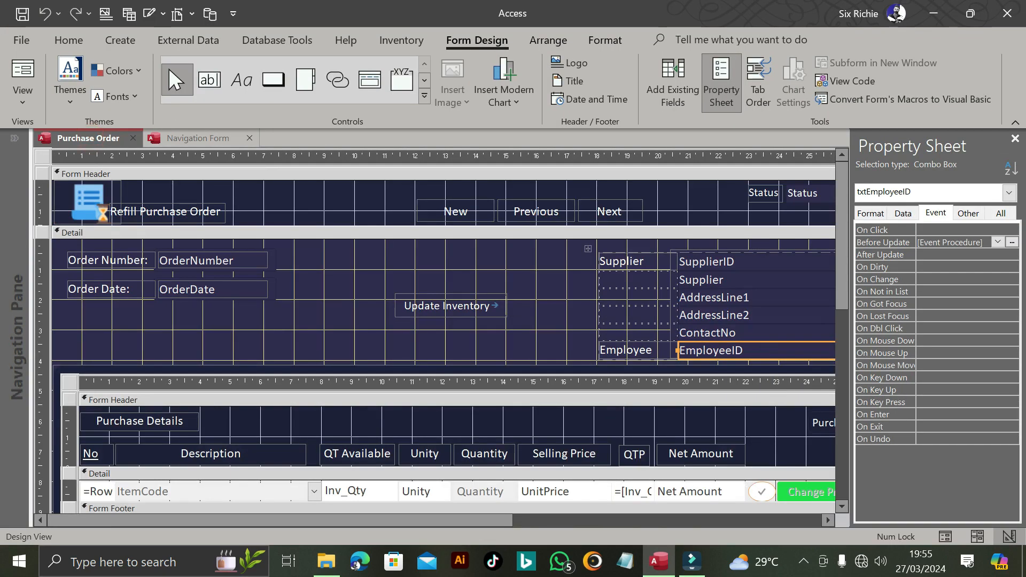
pyautogui.moveTo(498, 516); pyautogui.dragTo(473, 513)
pyautogui.moveTo(839, 240); pyautogui.dragTo(838, 326)
pyautogui.moveTo(447, 521); pyautogui.dragTo(571, 519)
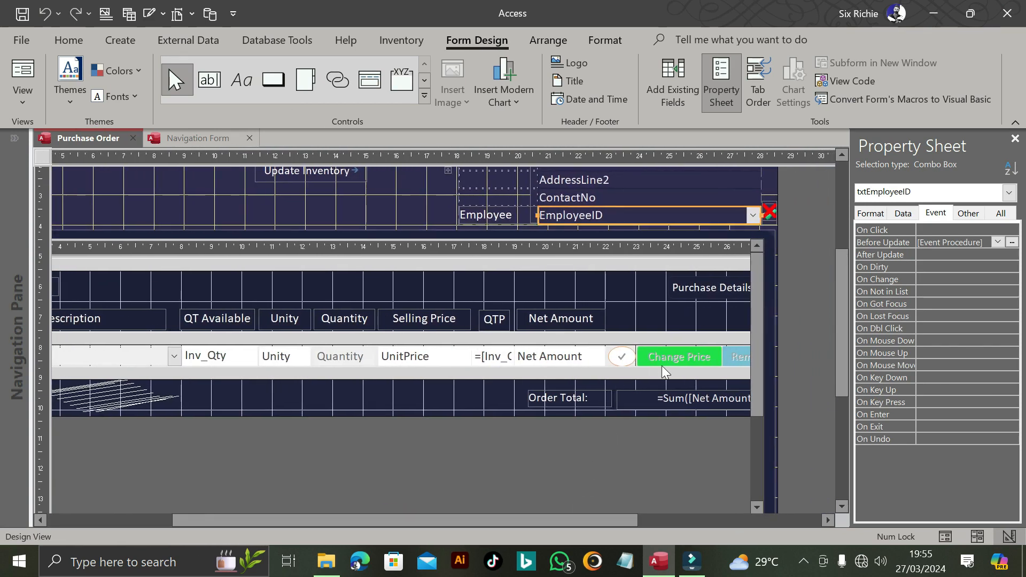
pyautogui.click(944, 536)
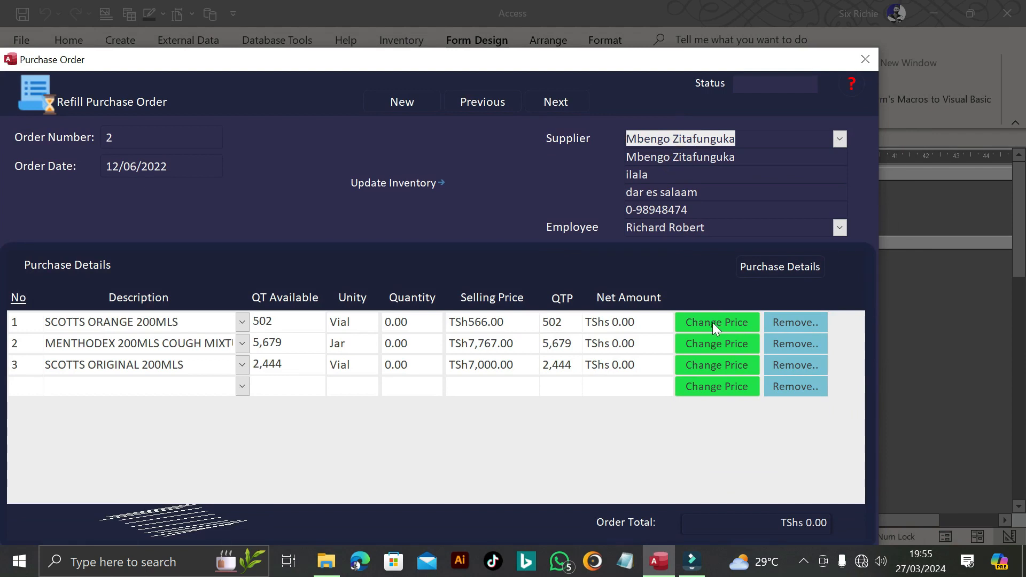
# View the Purchase Details window opened from the order, close it and reposition the Purchase Order form
pyautogui.click(713, 322)
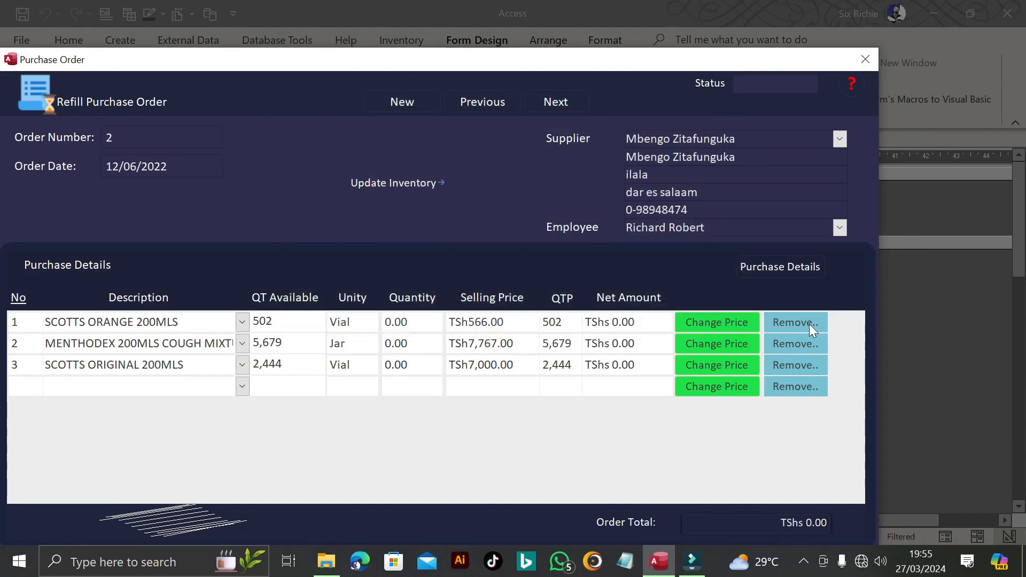
pyautogui.click(809, 322)
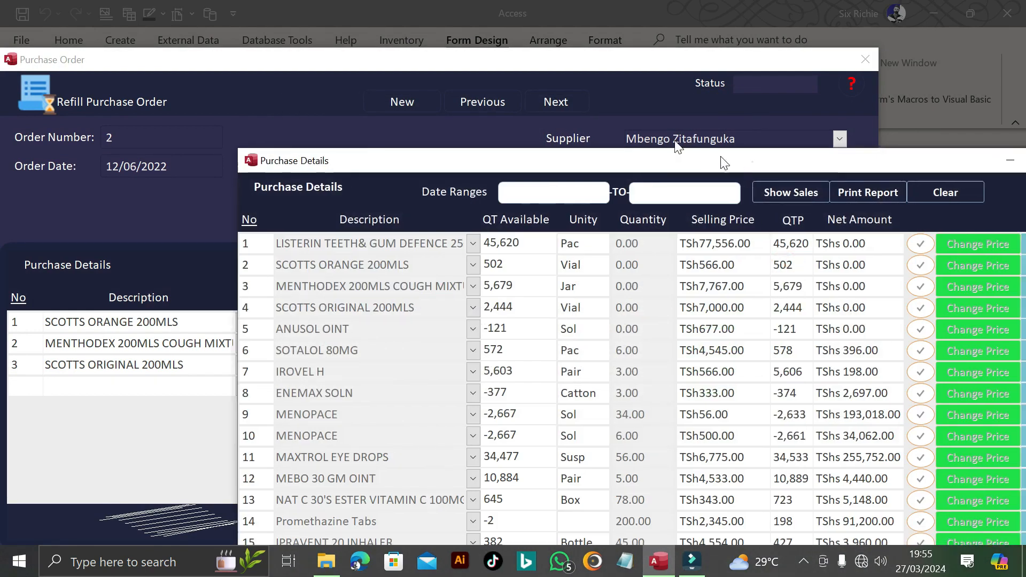
pyautogui.moveTo(740, 164); pyautogui.dragTo(559, 44)
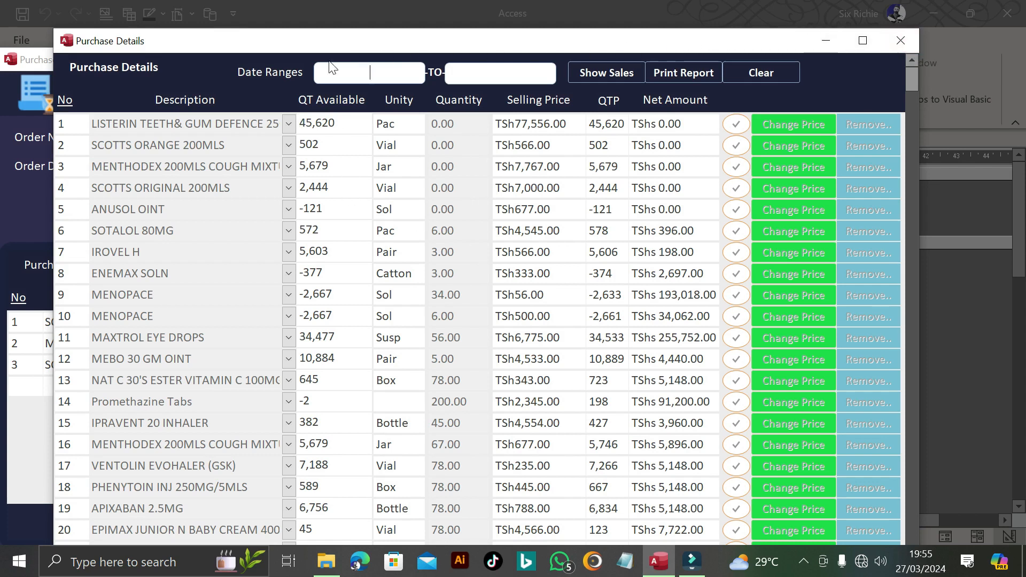
pyautogui.click(900, 40)
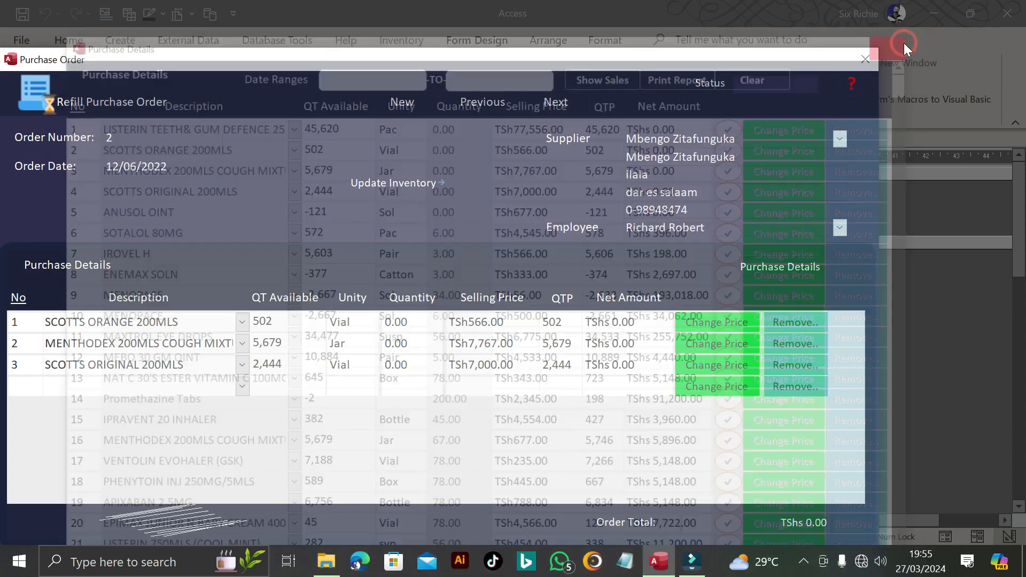
pyautogui.moveTo(654, 61); pyautogui.dragTo(733, 37)
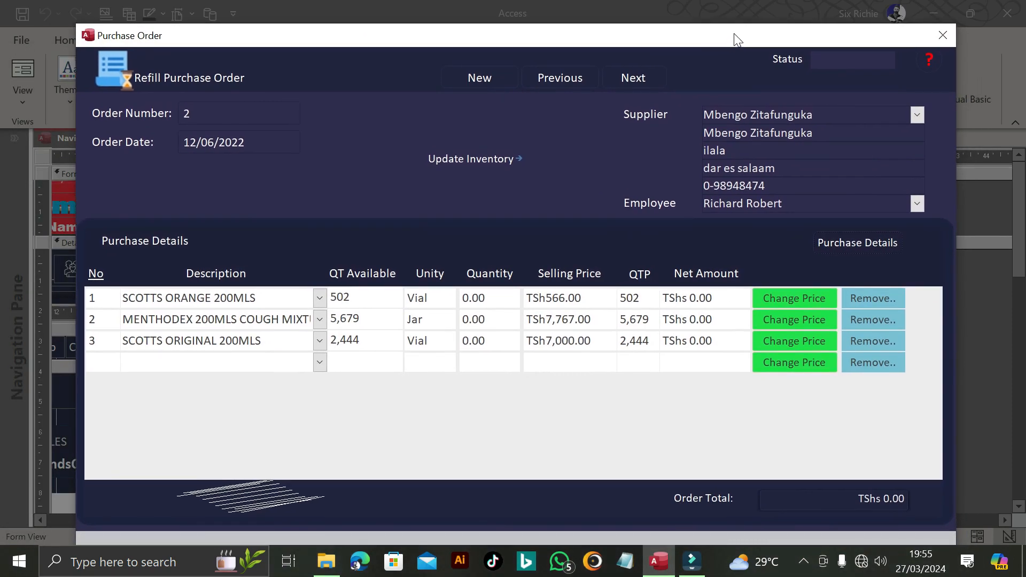